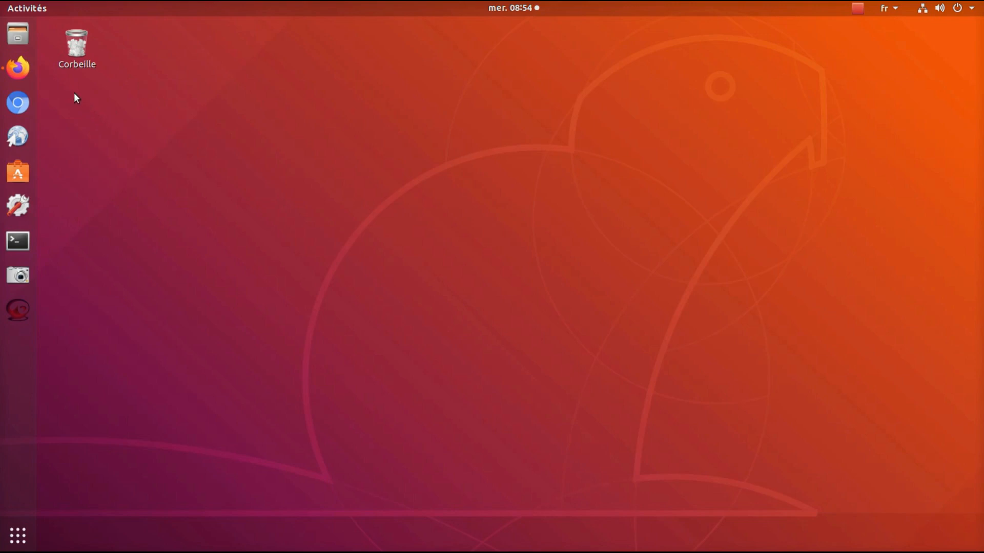
- Launch Firefox and go from the i17 home page to the Application GIPel page under APPLICATIONS
click(20, 67)
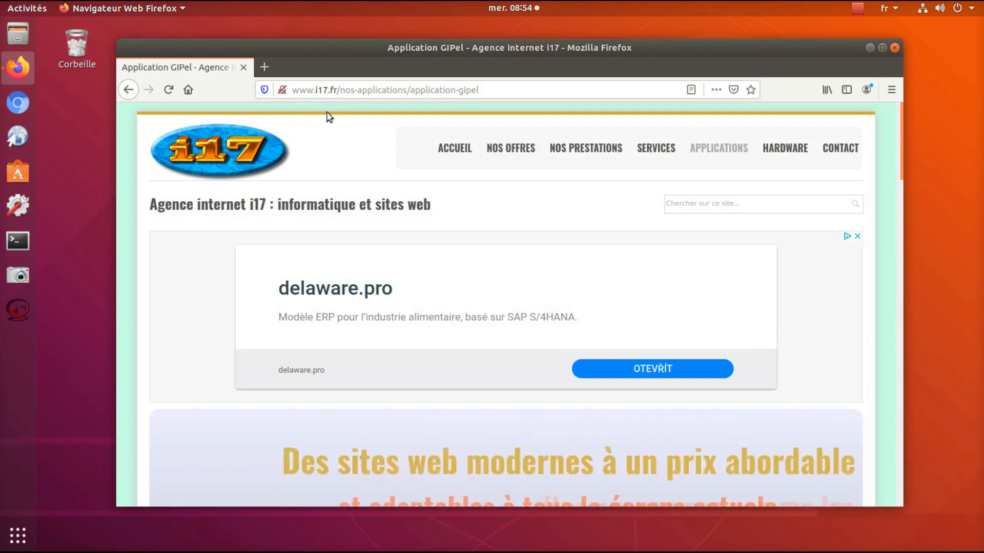
click(219, 146)
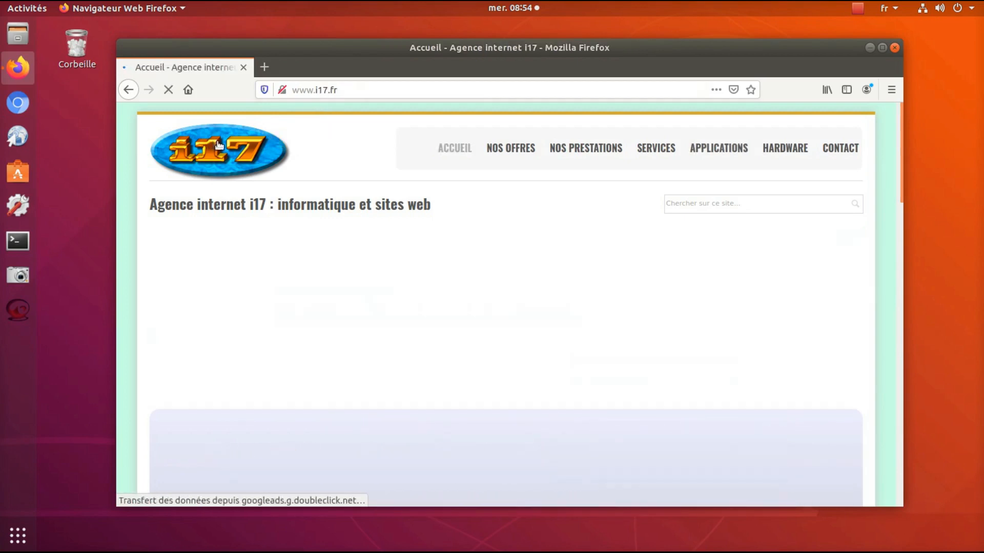
mouse_move(725, 148)
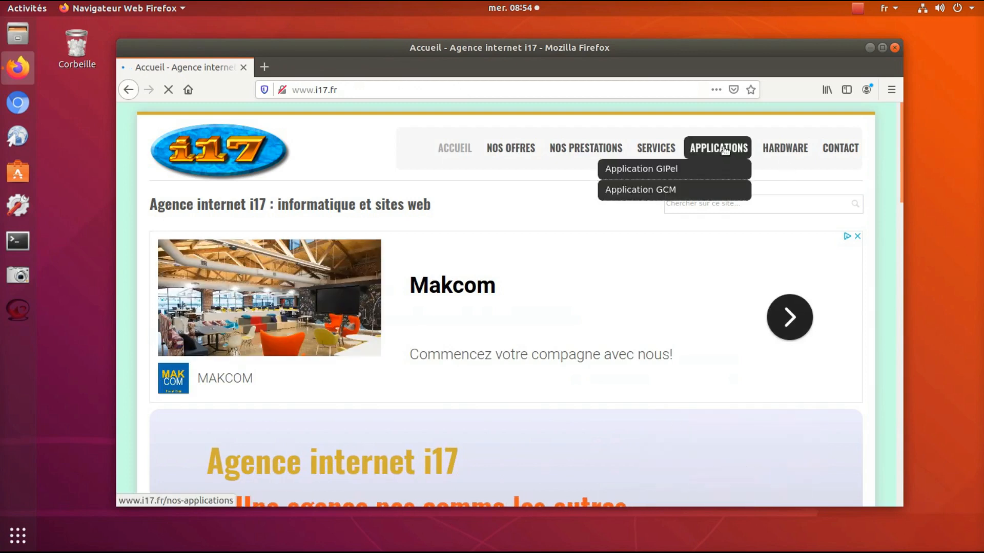
click(663, 172)
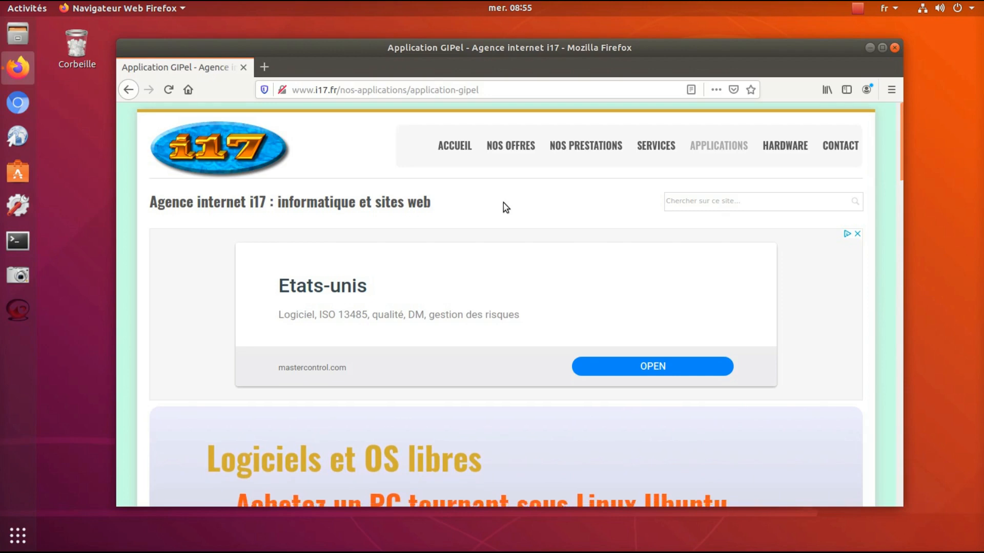
- Scroll down the Application GIPel page and follow the GIPel pack download link to CodeS-SourceS
scroll(503, 203, down, 3)
scroll(506, 208, down, 6)
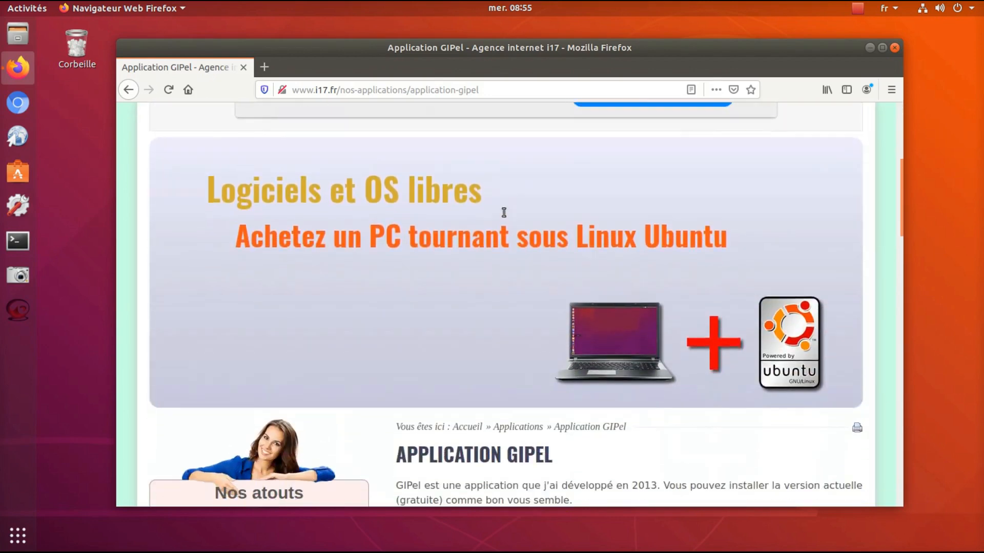
scroll(508, 205, down, 4)
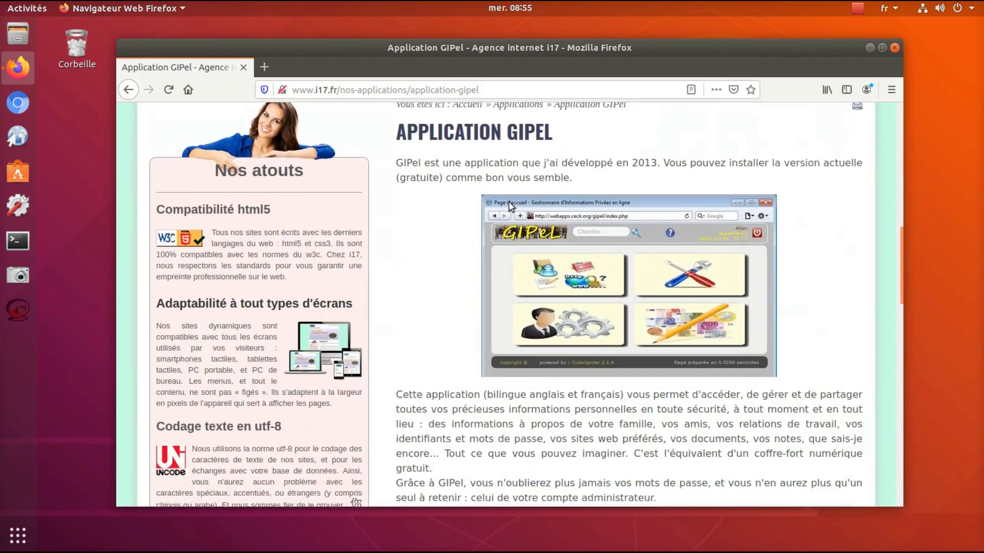
scroll(508, 195, up, 1)
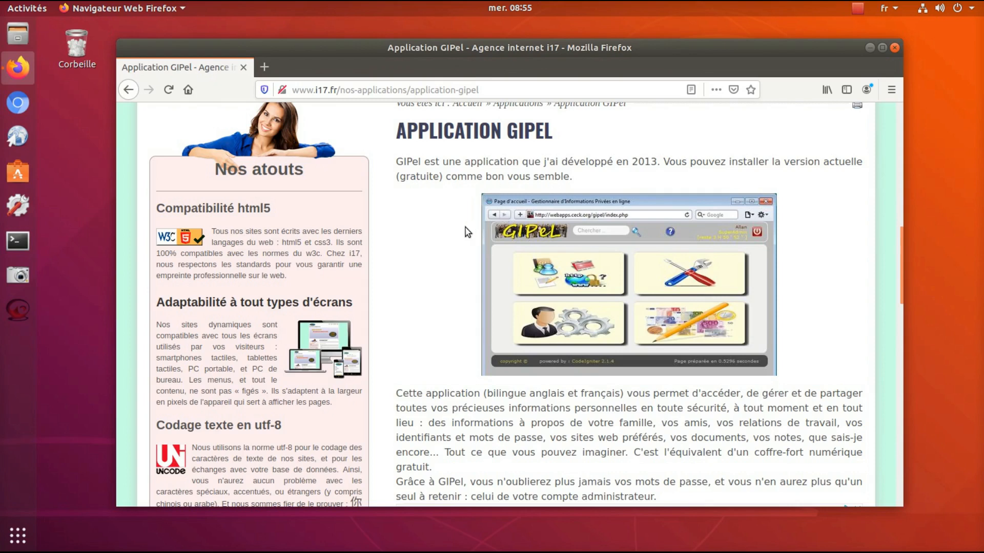
scroll(464, 250, down, 2)
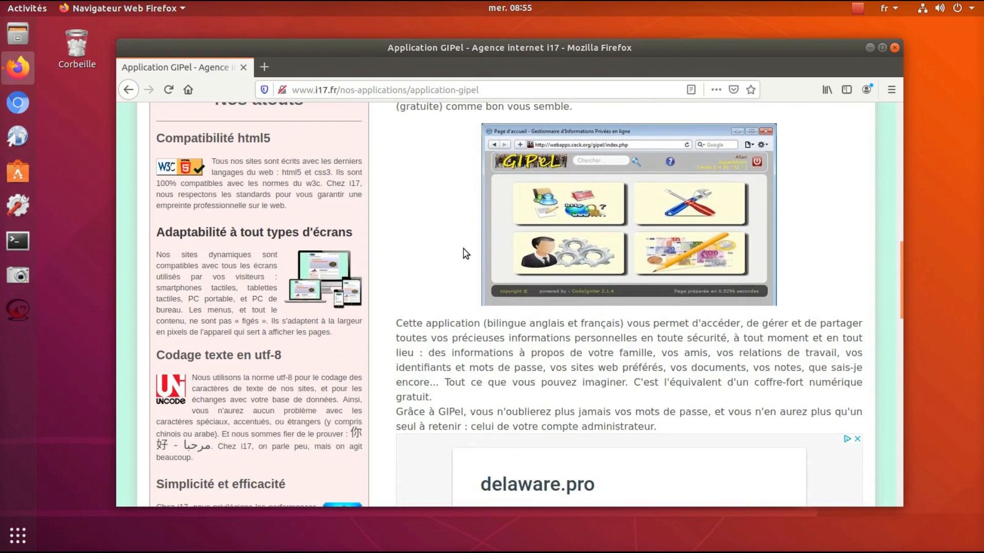
scroll(463, 249, down, 1)
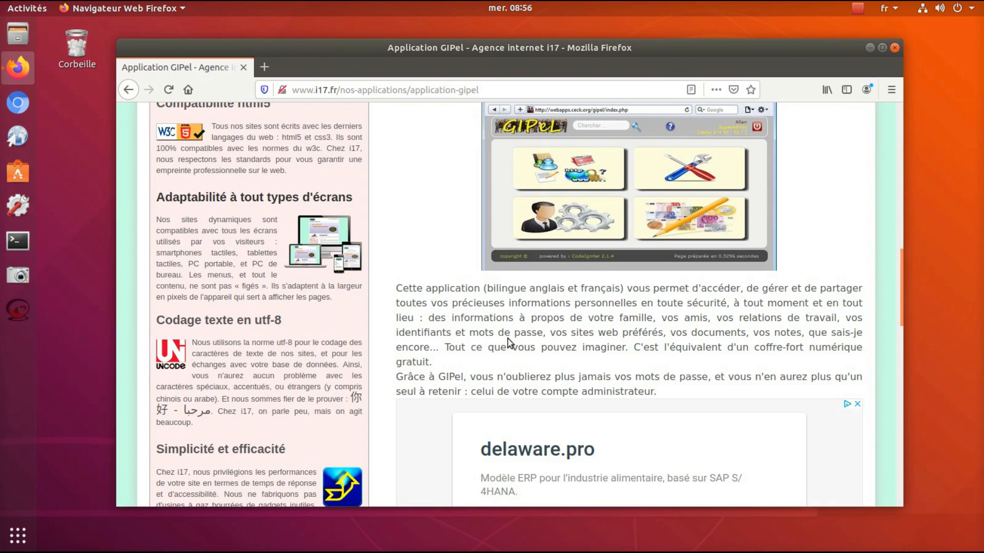
scroll(508, 341, down, 1)
scroll(509, 340, down, 4)
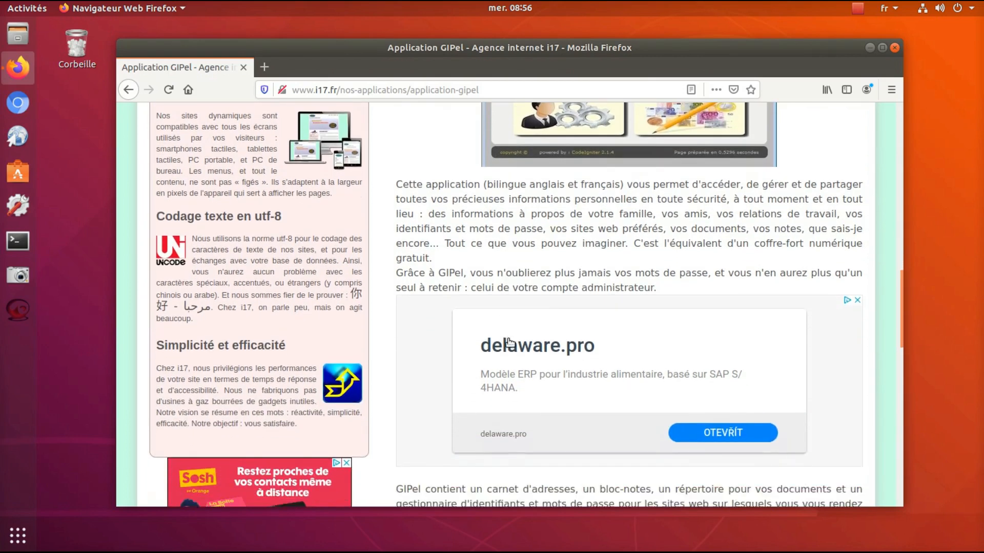
scroll(513, 343, down, 3)
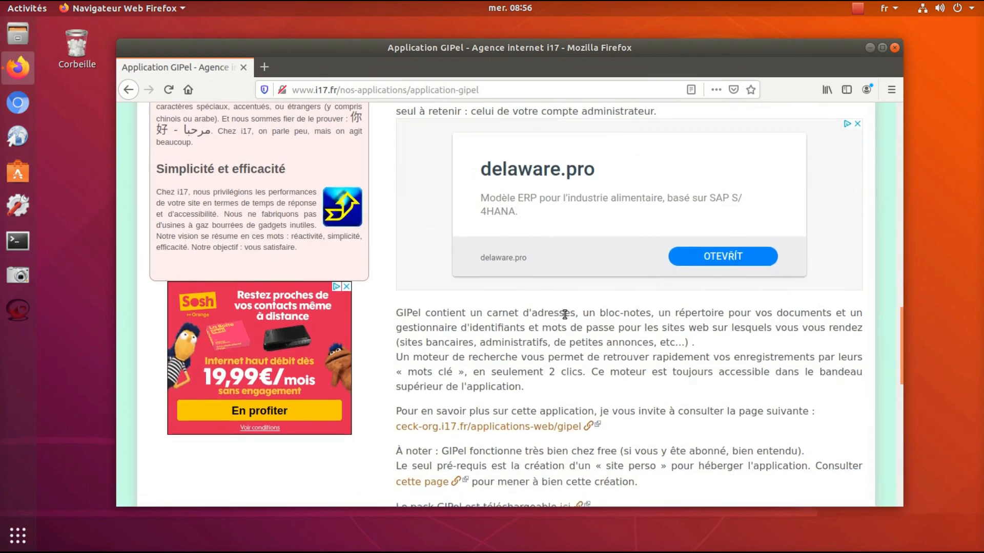
scroll(612, 311, down, 1)
scroll(612, 311, down, 1)
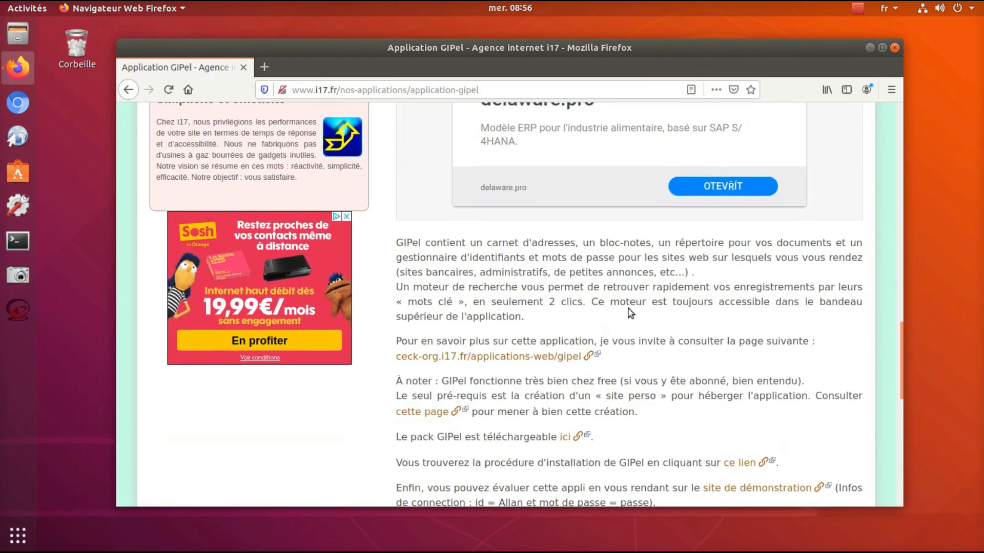
scroll(612, 311, down, 1)
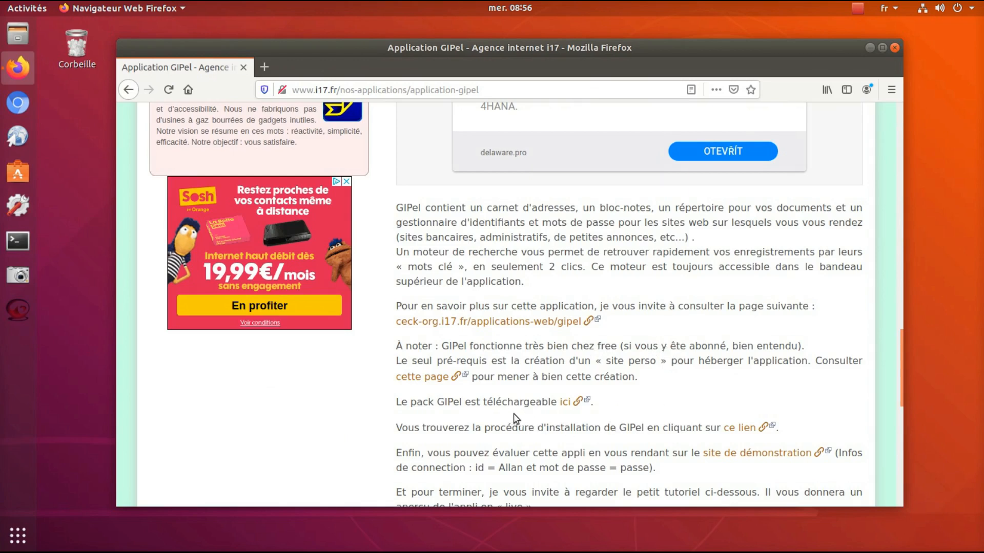
click(569, 405)
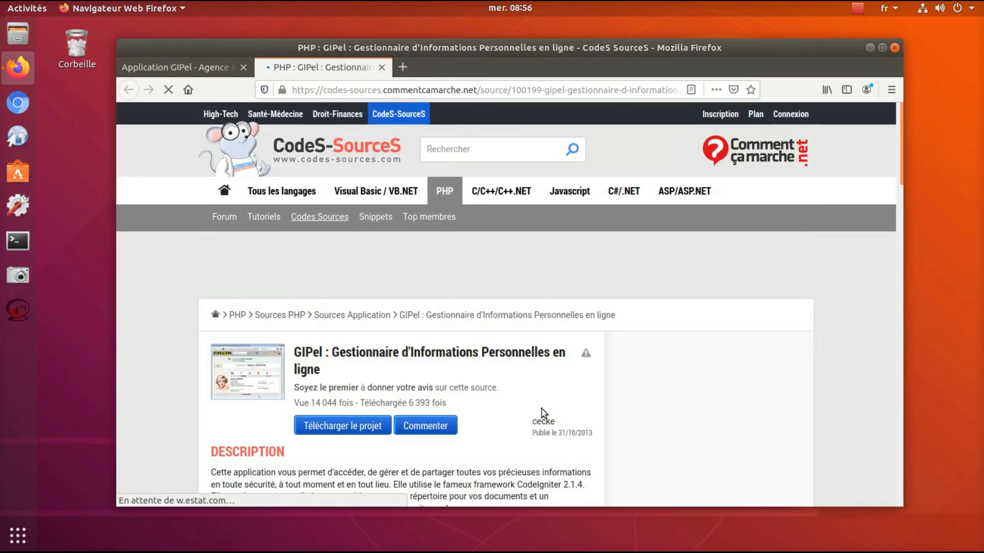
- Save the GIPel project zip archive to disk and confirm it finished in the downloads list
scroll(527, 408, down, 1)
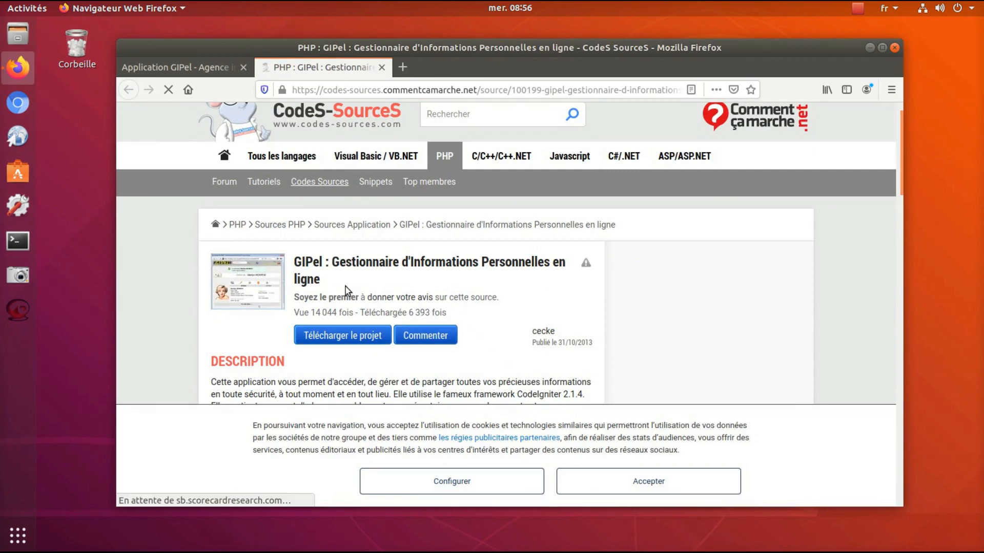
click(344, 339)
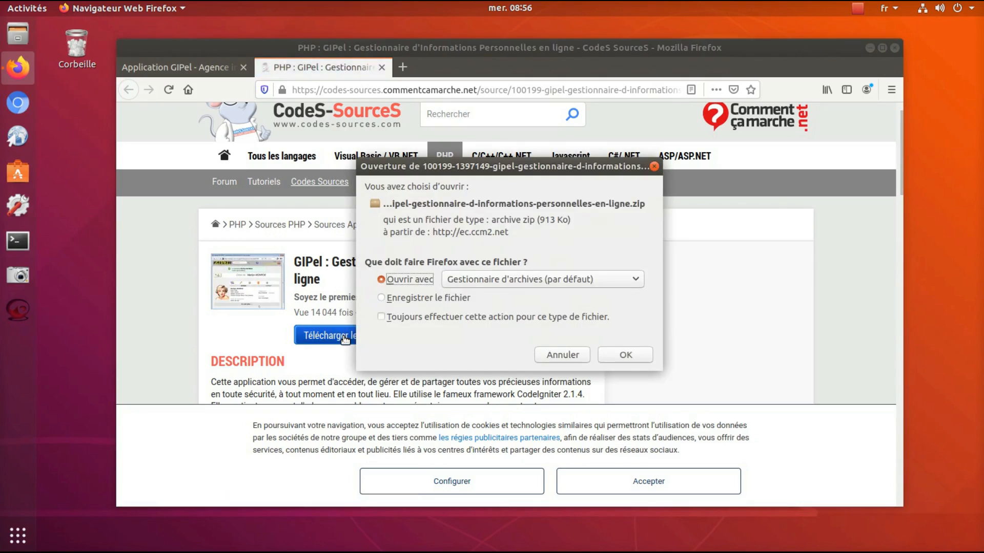
click(381, 299)
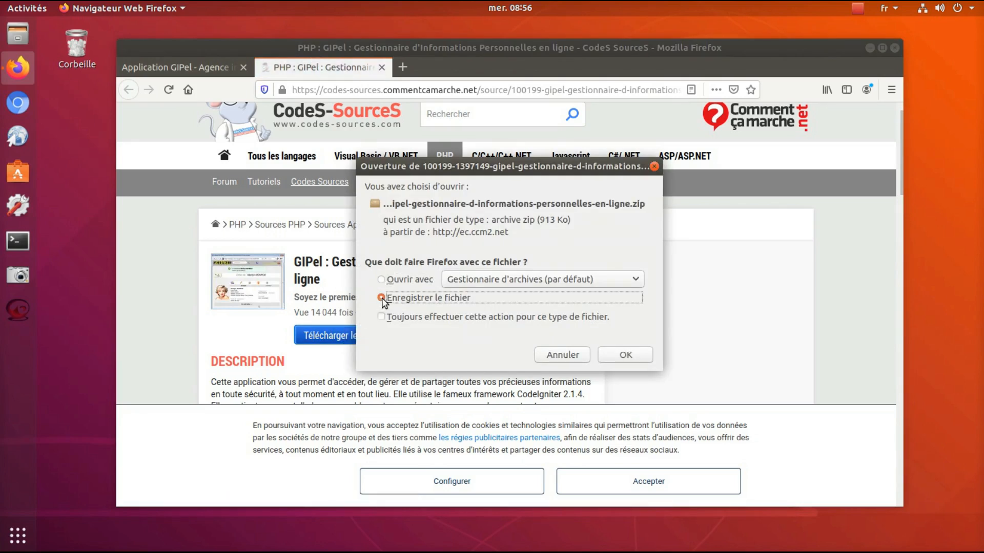
click(635, 356)
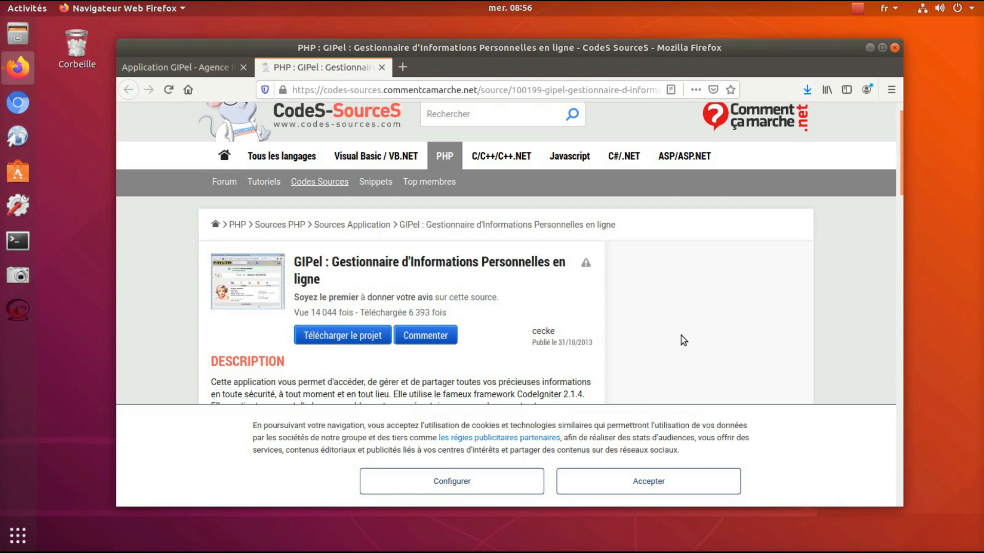
click(807, 91)
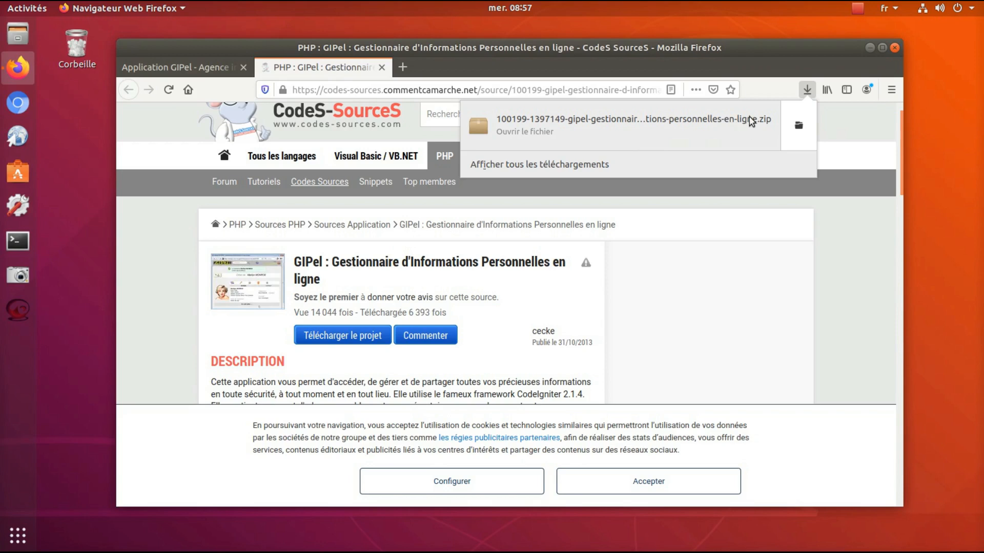
click(767, 45)
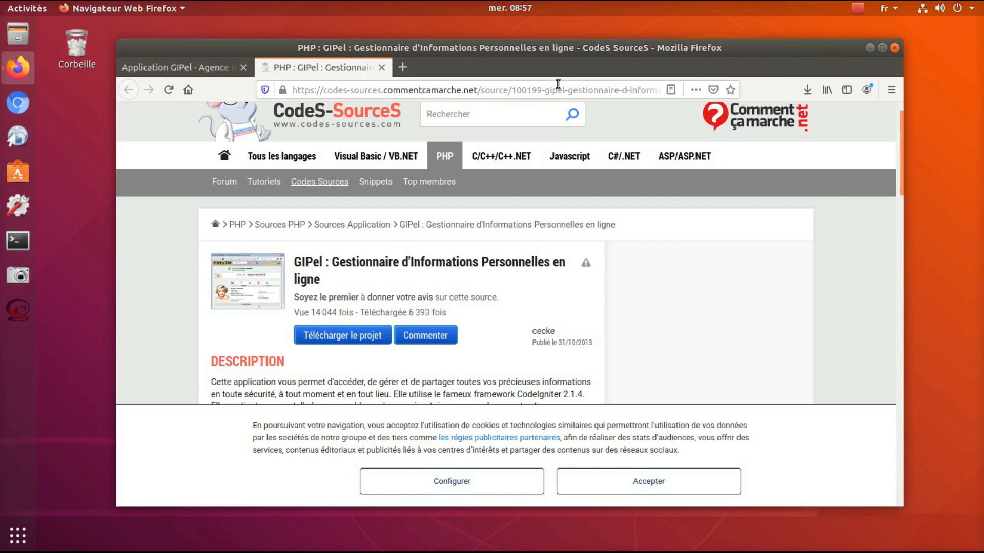
- Load monsitemip.free.fr in a new tab to reach the GIPel 13.11 login page
click(402, 67)
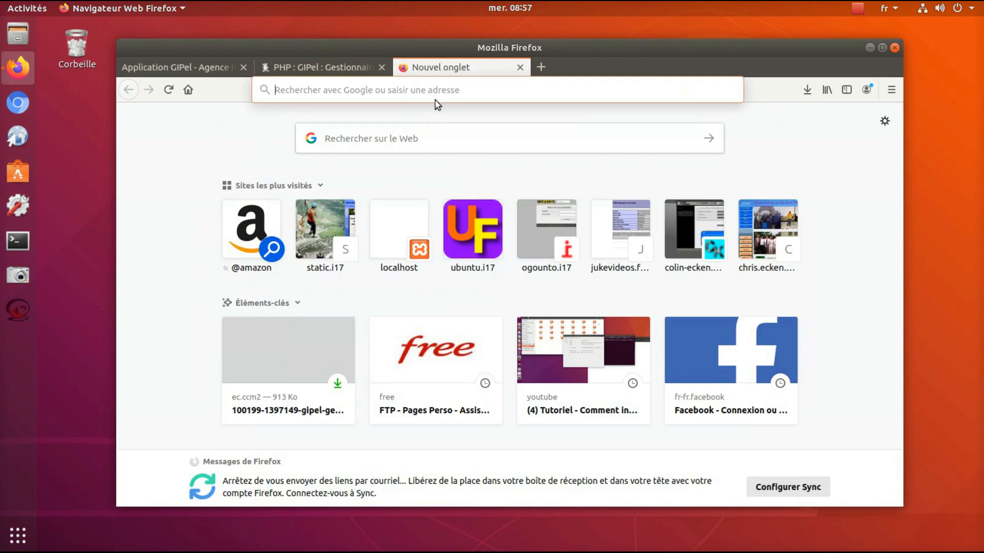
text(m)
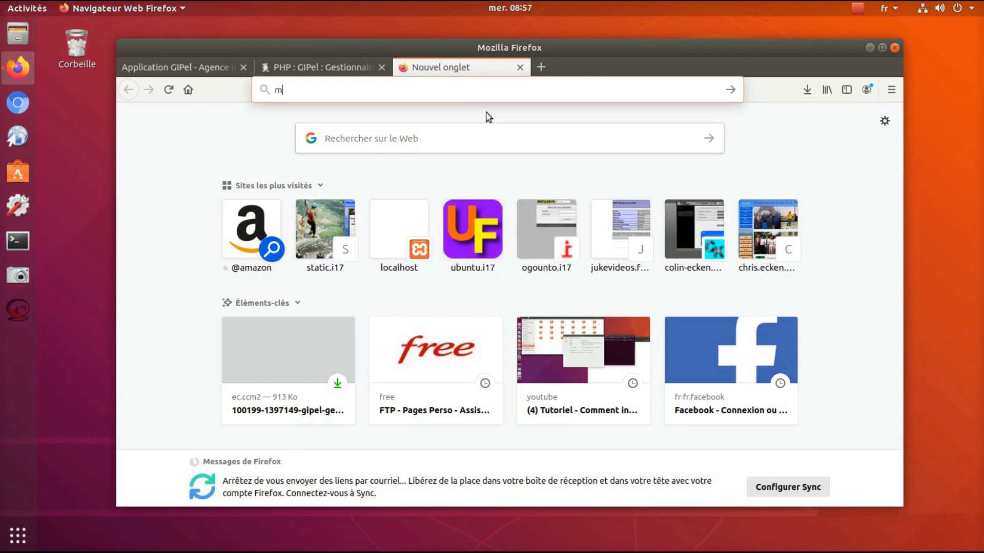
text(on)
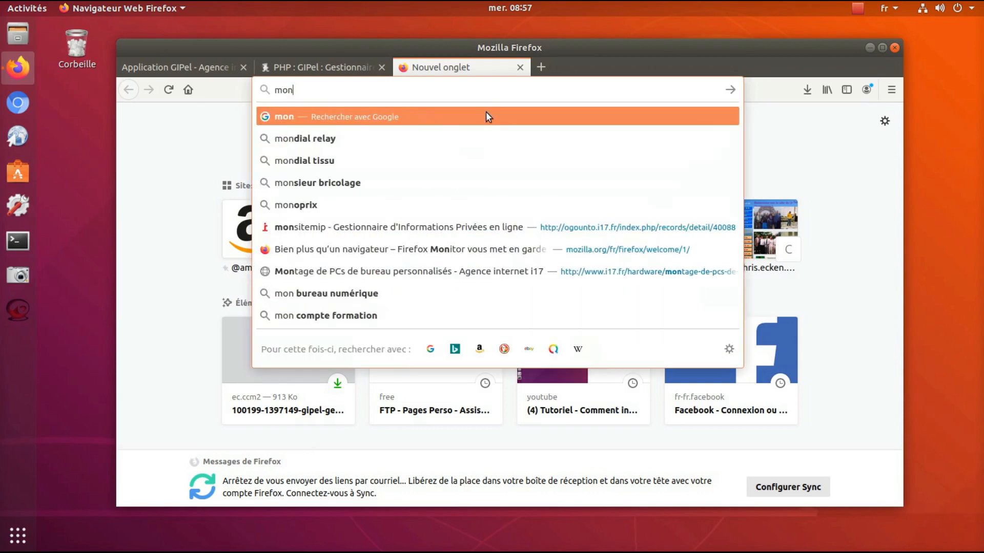
text(site)
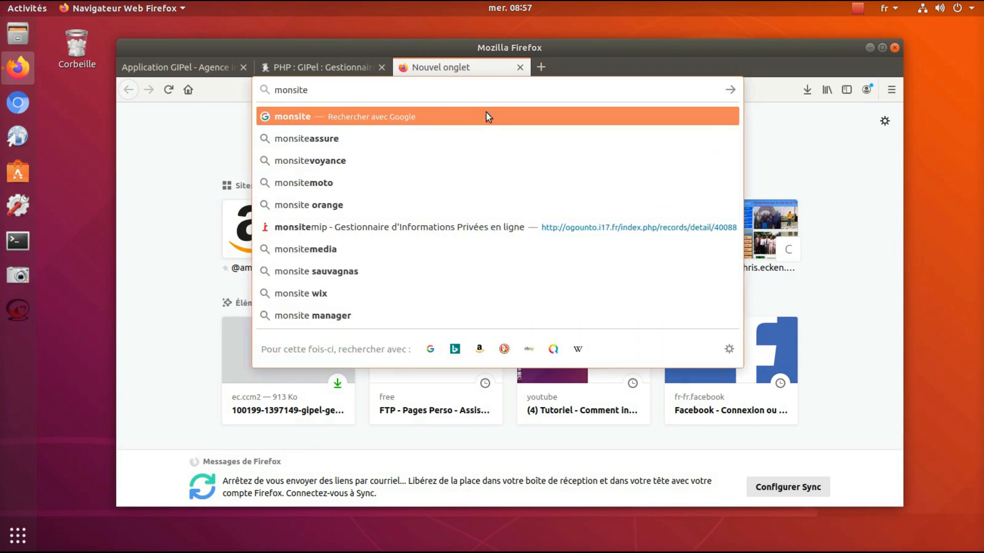
text(mip)
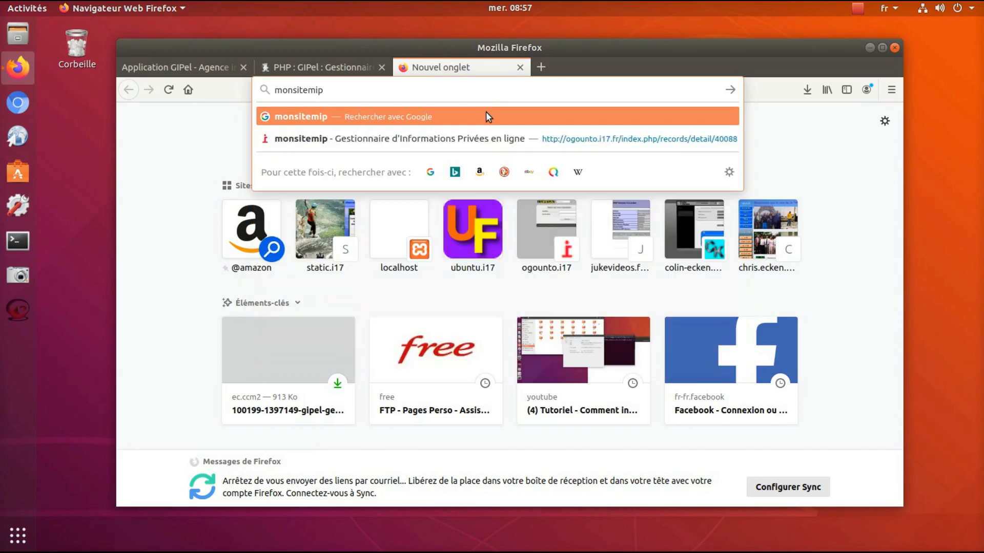
text(.free.f)
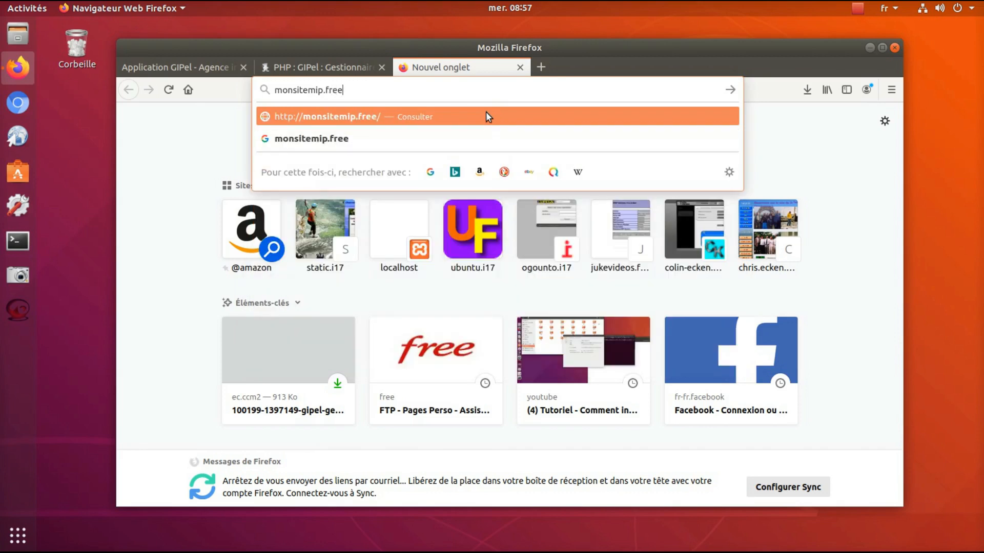
text(r)
key(Return)
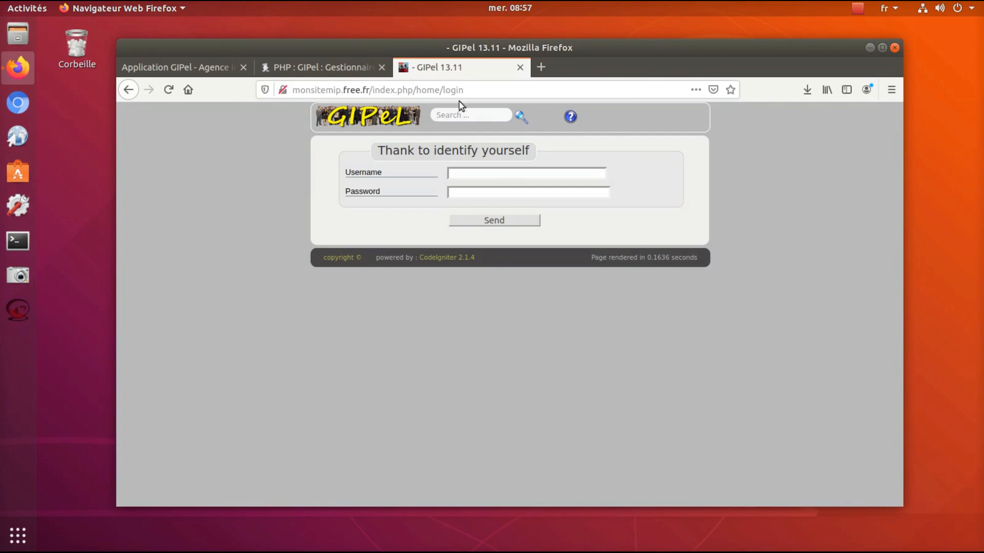
click(474, 90)
- Leave the address bar and close Firefox to return to the desktop
click(477, 91)
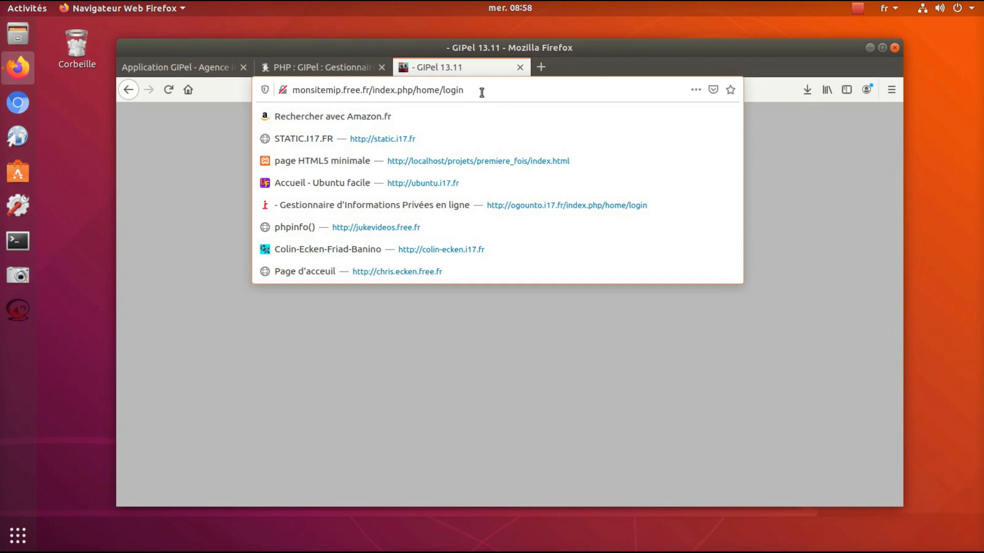
click(855, 8)
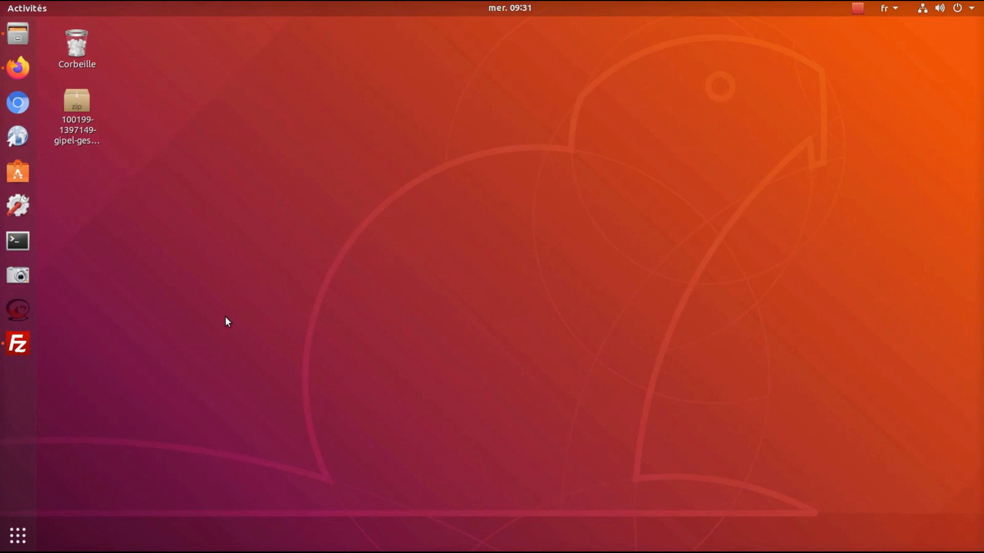
- In FileZilla, complete the free.fr host name with 'fr' and set the port to 21
click(19, 346)
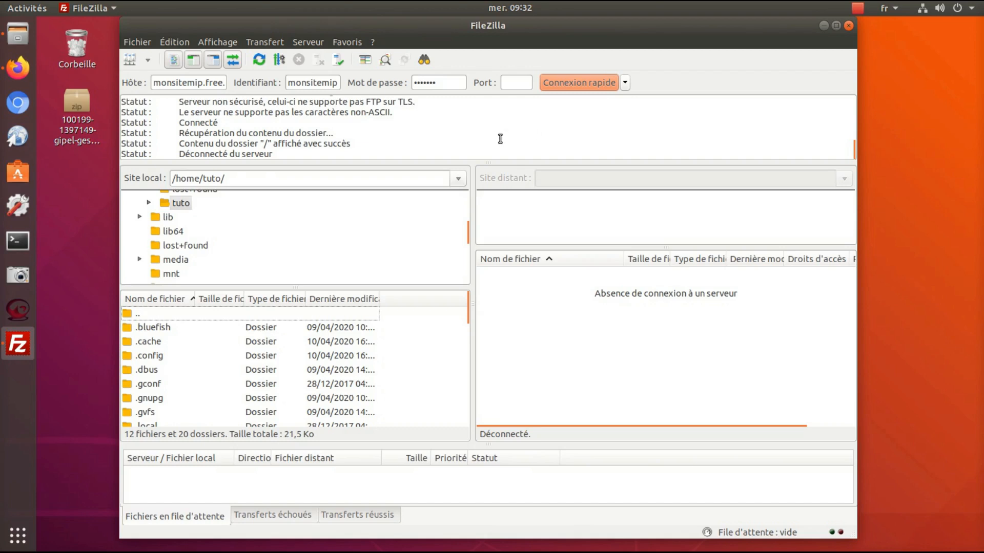
click(202, 82)
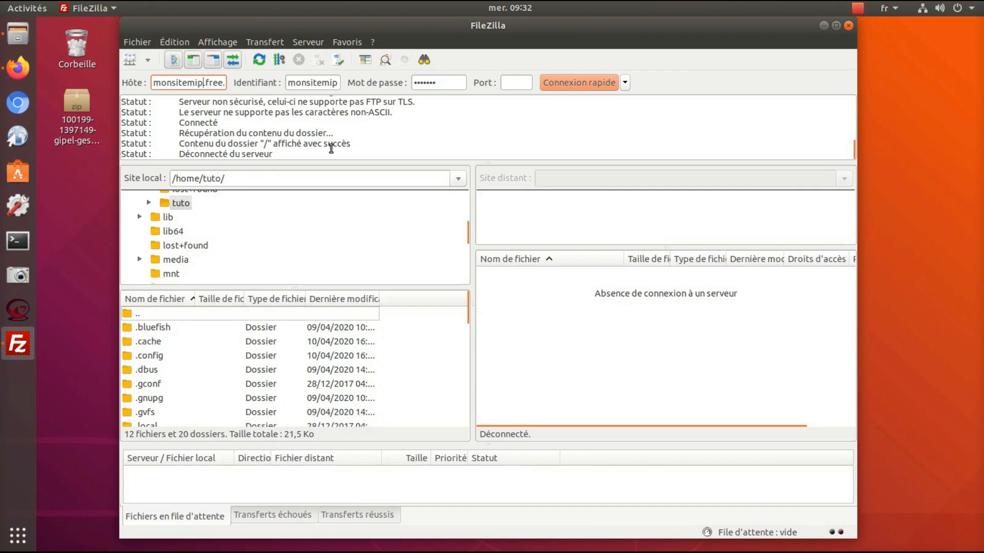
text(fr)
key(Left)
key(Left)
key(Left)
key(Left)
click(517, 81)
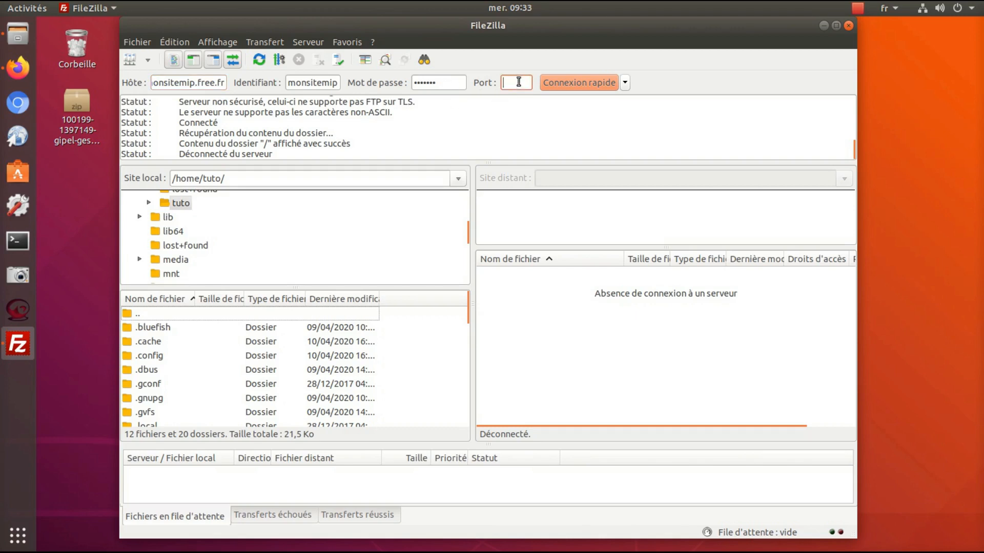
text(21)
- Quick-connect to the free.fr server, peek into the remote sessions folder, then open Files on Téléchargements
click(594, 84)
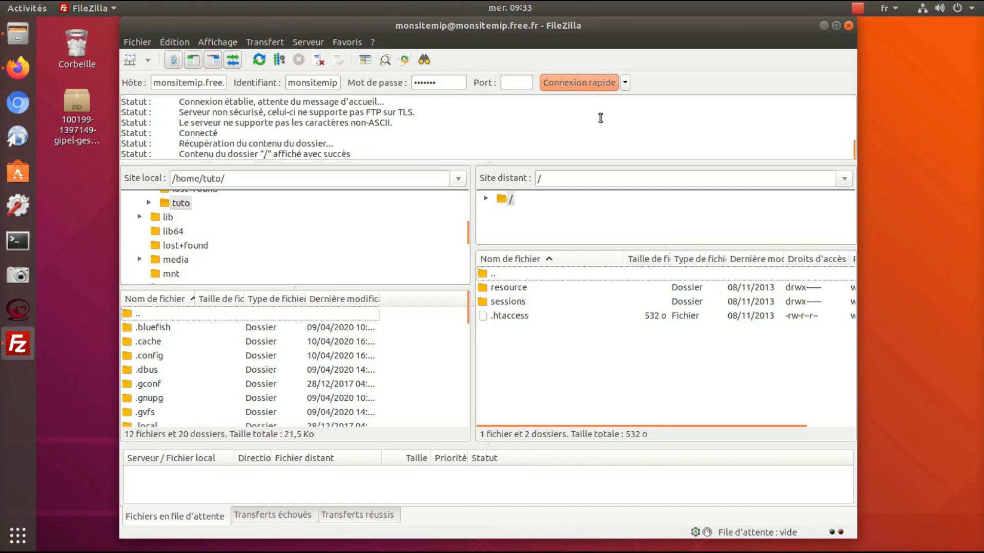
double_click(489, 303)
double_click(486, 275)
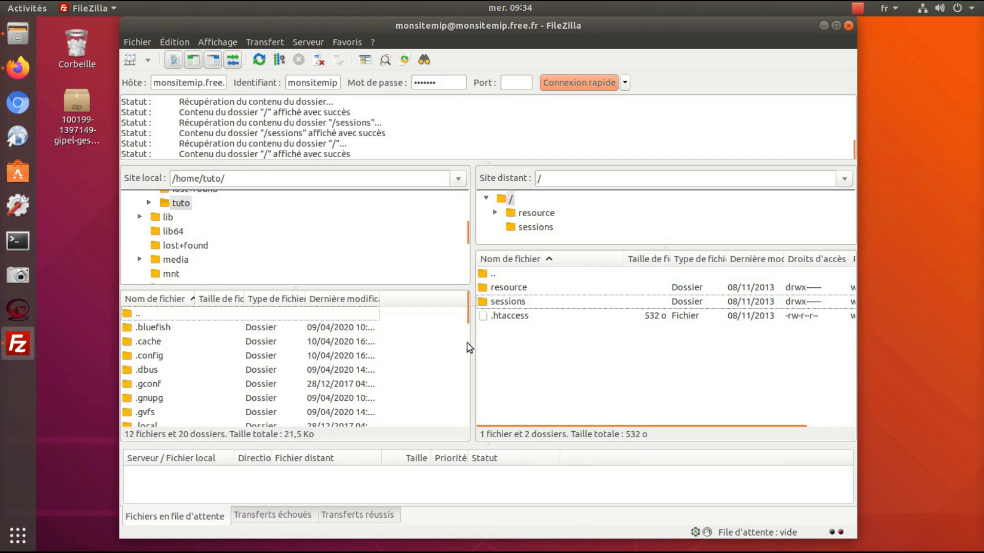
scroll(472, 316, down, 1)
drag(472, 326, 473, 363)
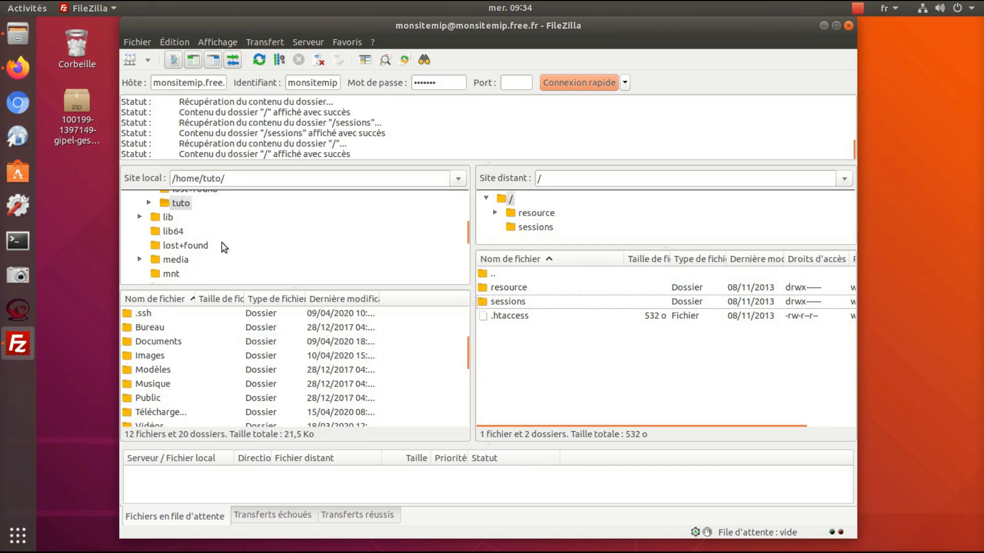
click(17, 32)
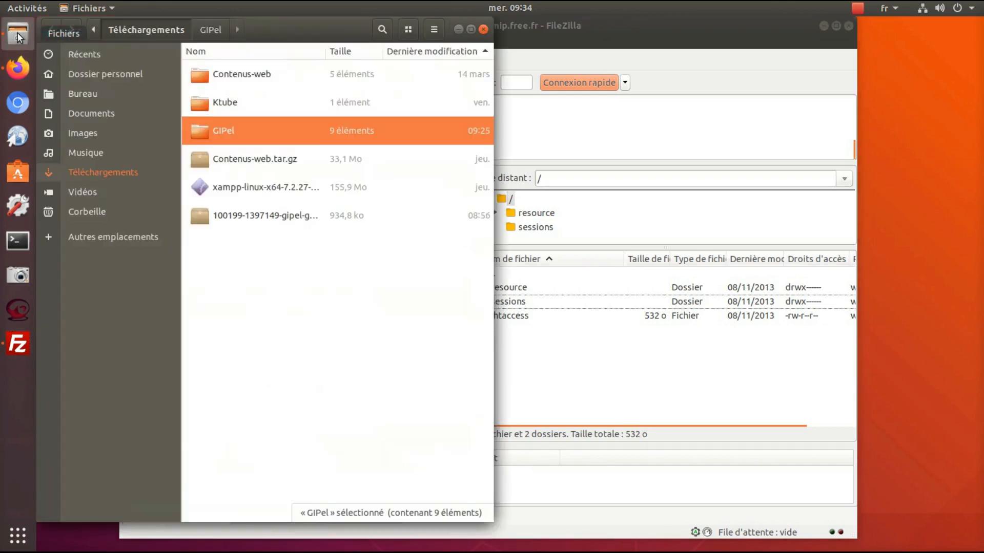
- Open the GIPel folder, go through its items from application to readme.txt, then raise FileZilla
double_click(201, 132)
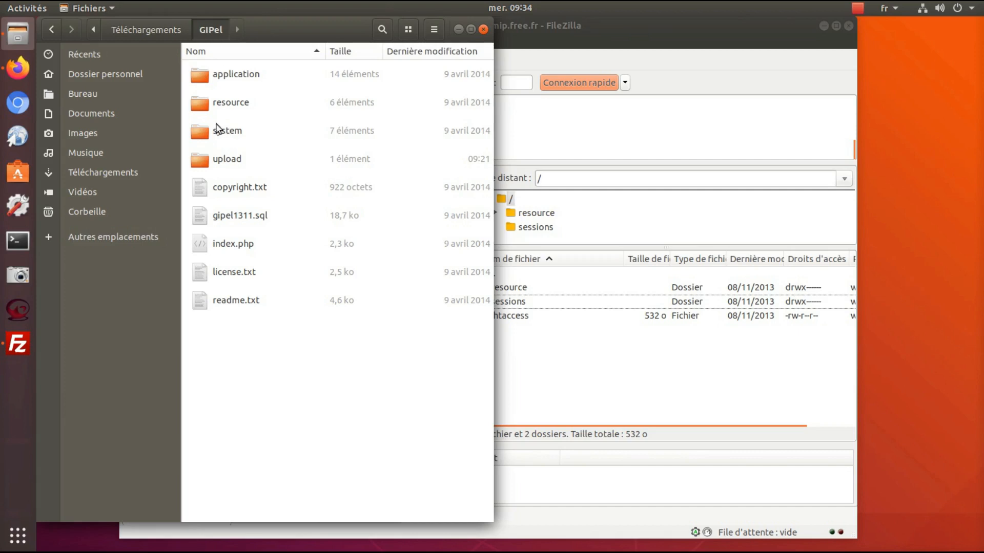
click(204, 80)
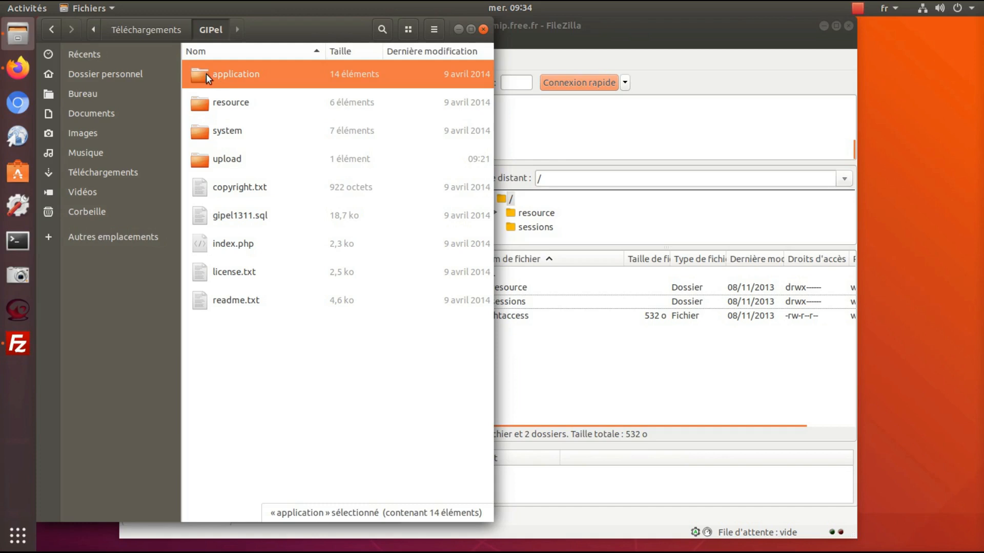
click(213, 105)
click(218, 131)
click(223, 160)
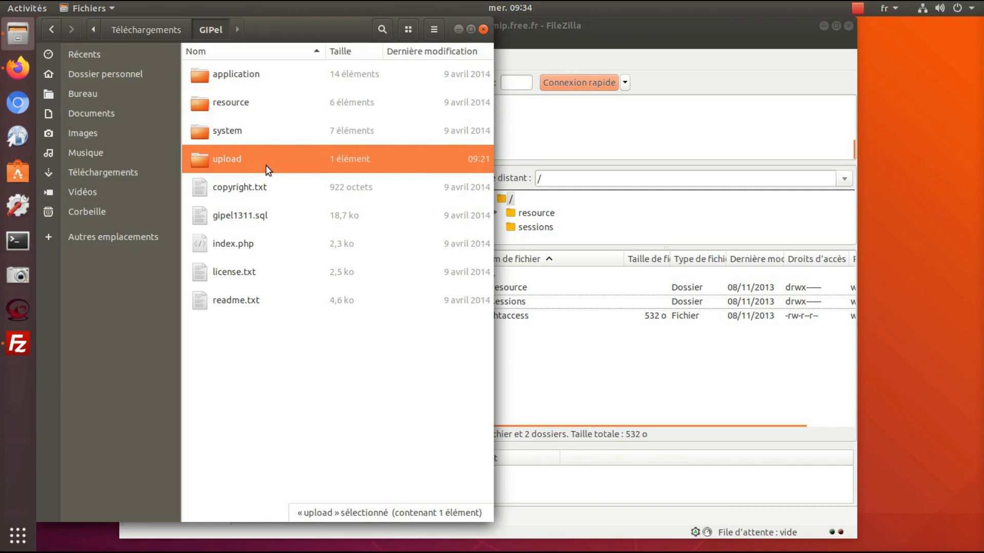
click(234, 188)
click(238, 217)
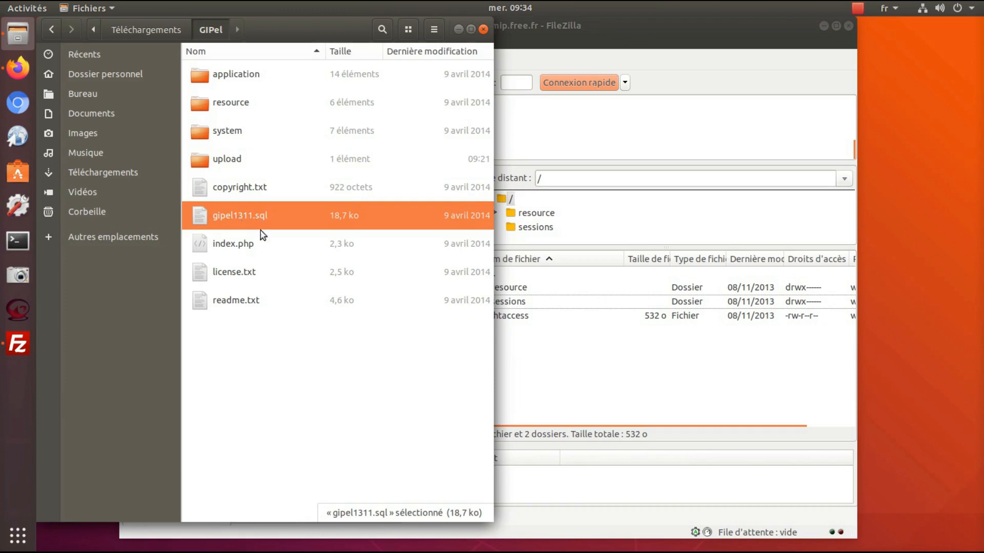
click(257, 245)
click(247, 273)
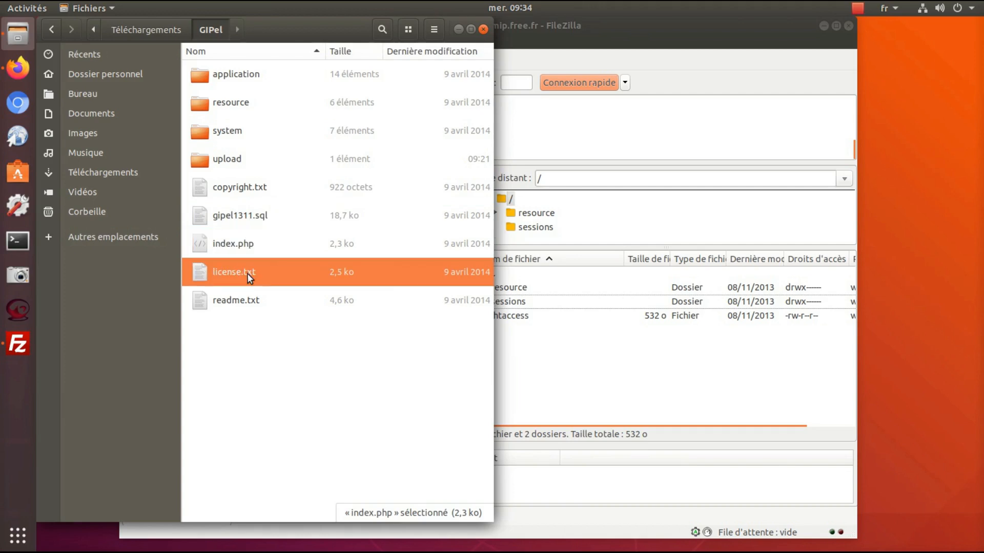
click(252, 306)
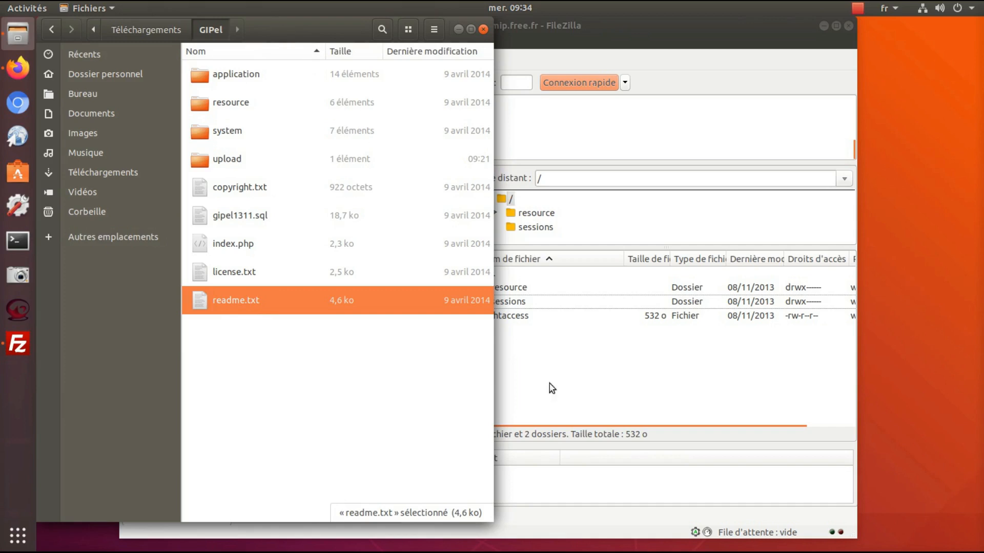
click(587, 391)
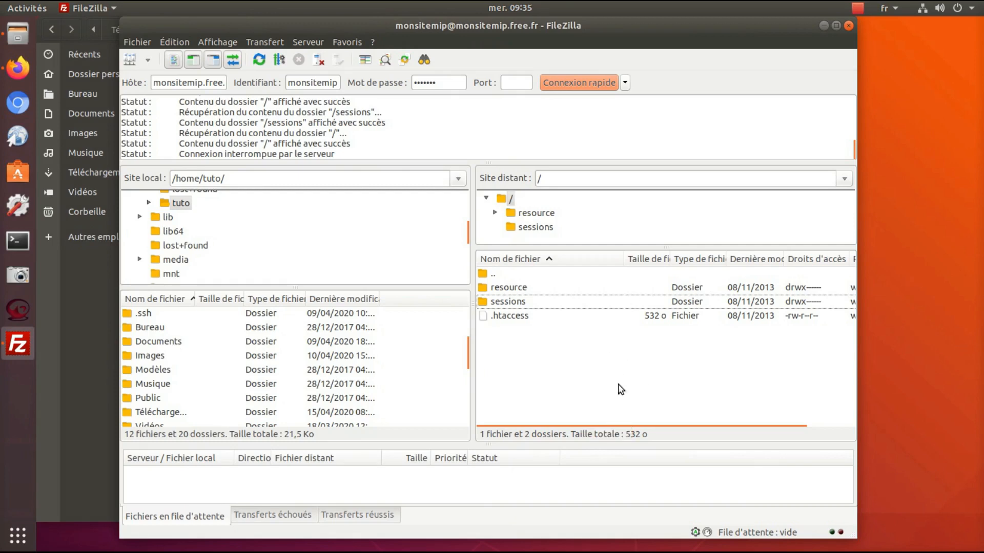
- In the local Téléchargements/GIPel folder, select application through readme.txt and upload them with Envoyer
drag(473, 367, 474, 377)
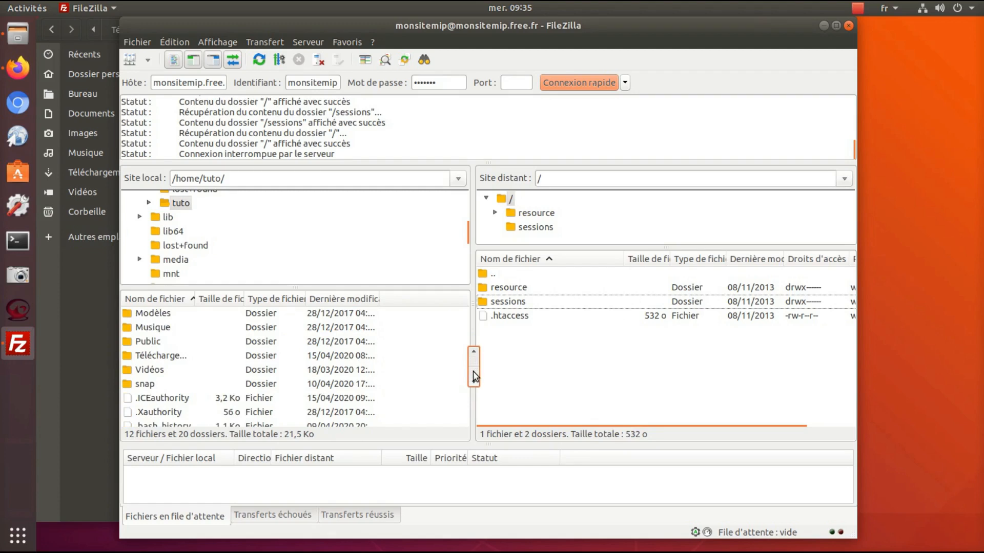
double_click(145, 357)
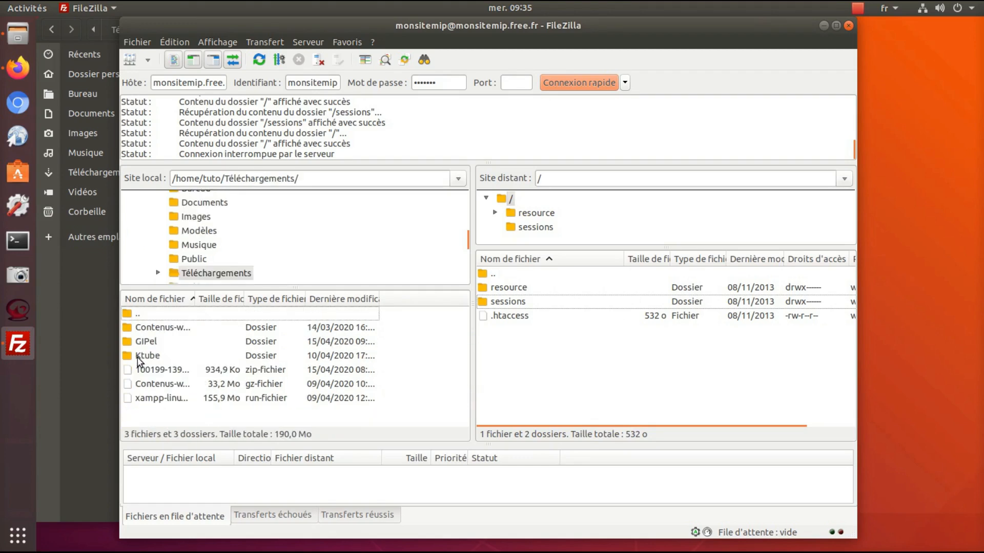
click(130, 344)
double_click(129, 343)
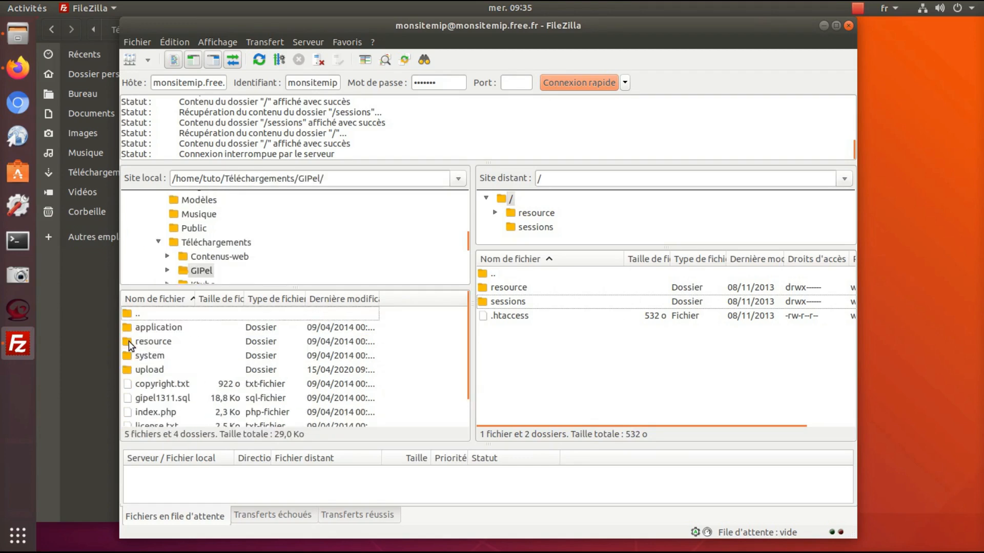
click(156, 328)
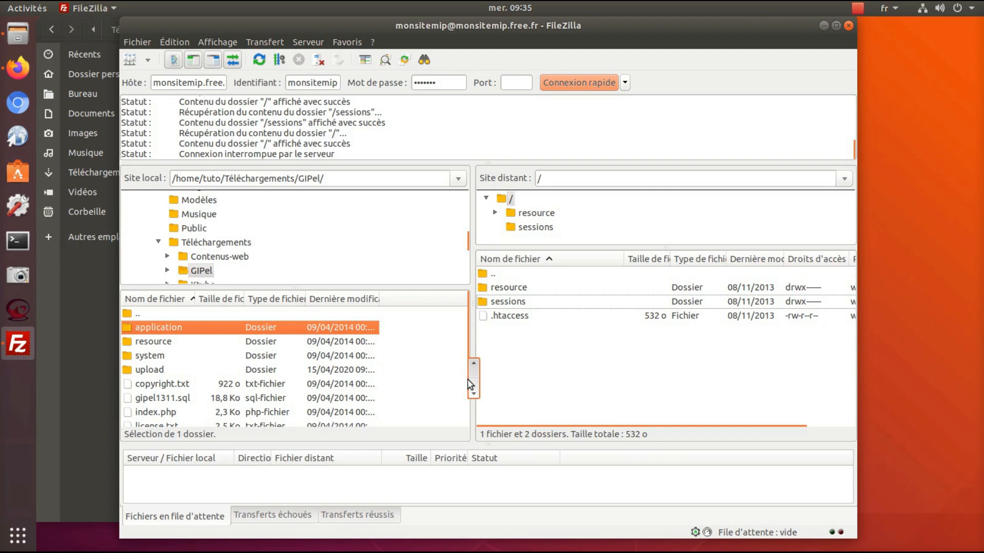
scroll(468, 400, down, 1)
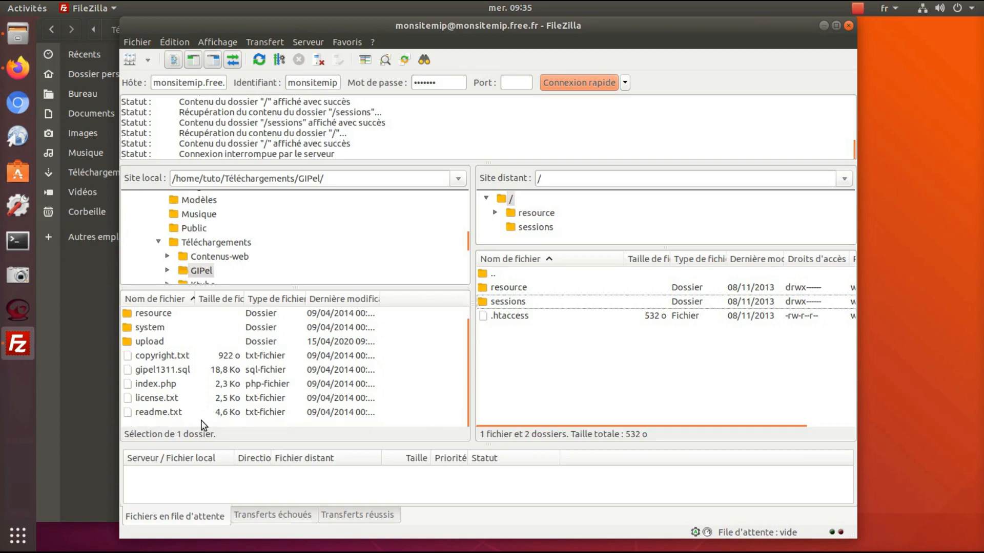
shift+click(183, 418)
scroll(183, 418, up, 1)
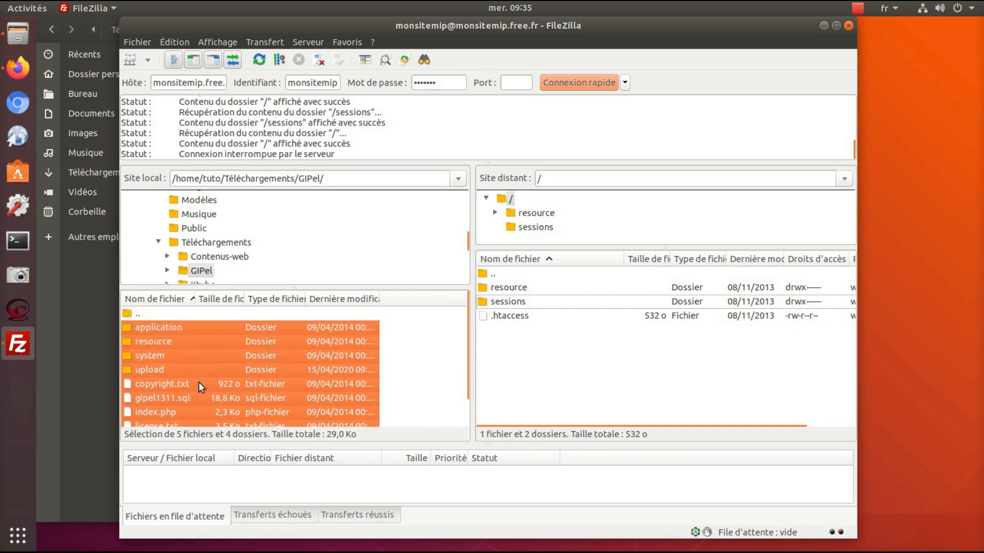
right_click(196, 367)
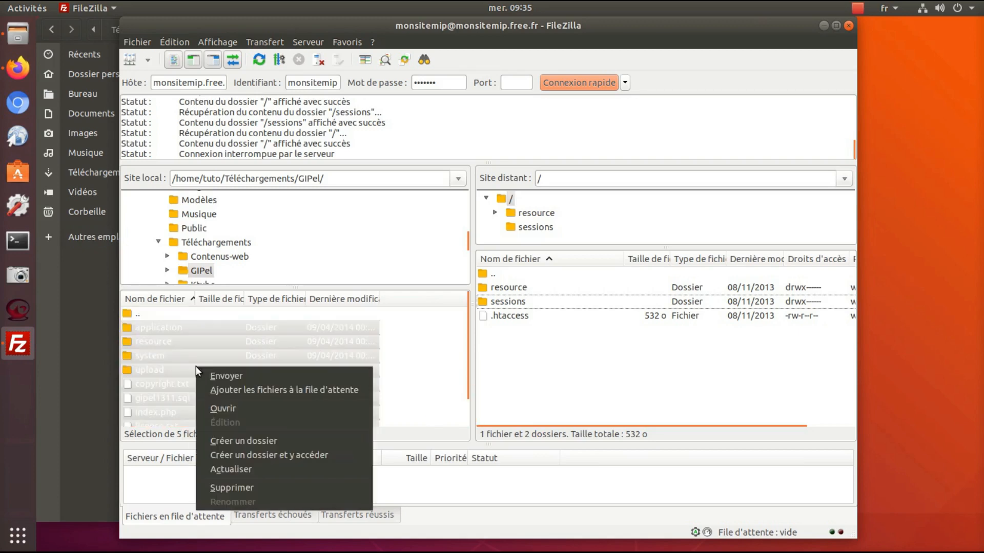
click(222, 377)
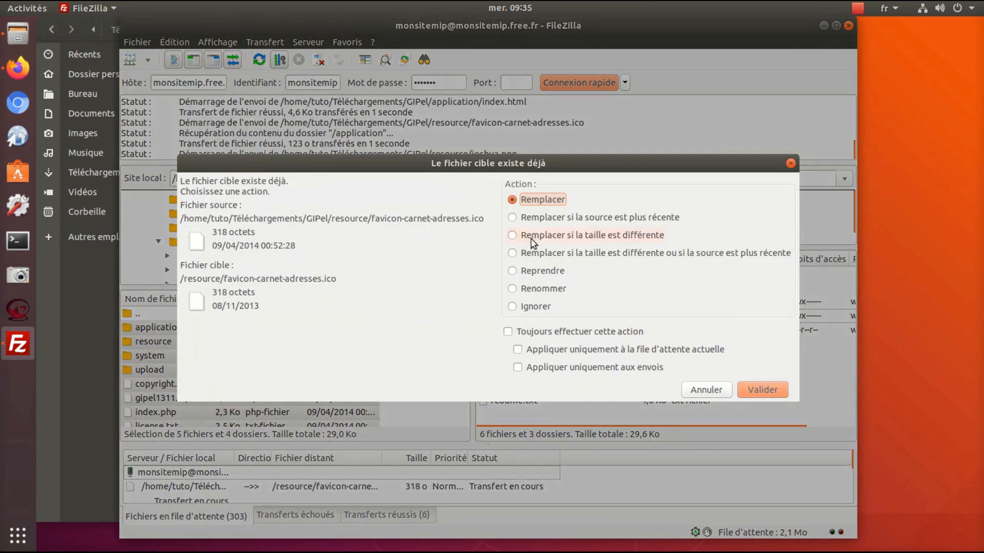
- Choose 'Remplacer si la source est plus récente' with 'Toujours effectuer cette action' and validate
drag(563, 167, 560, 166)
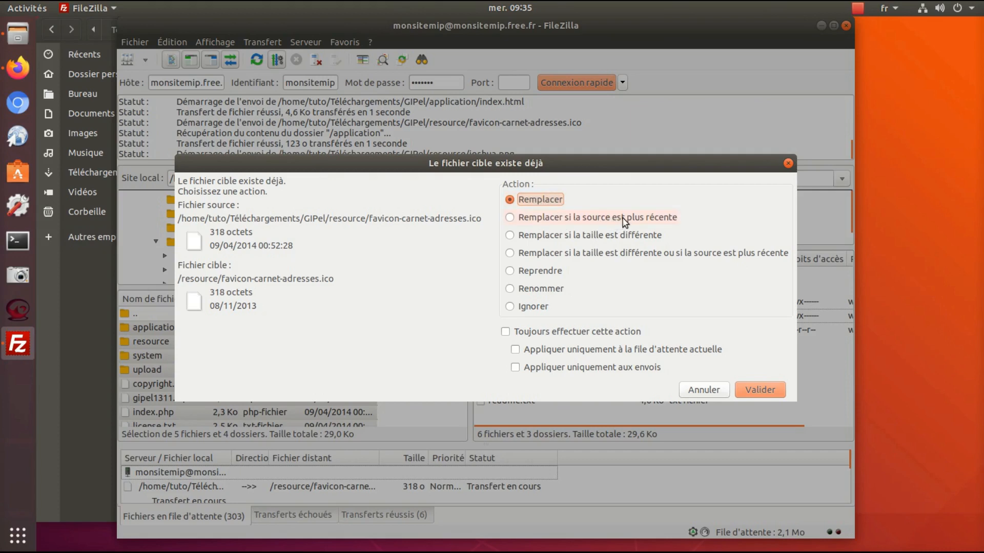
click(512, 219)
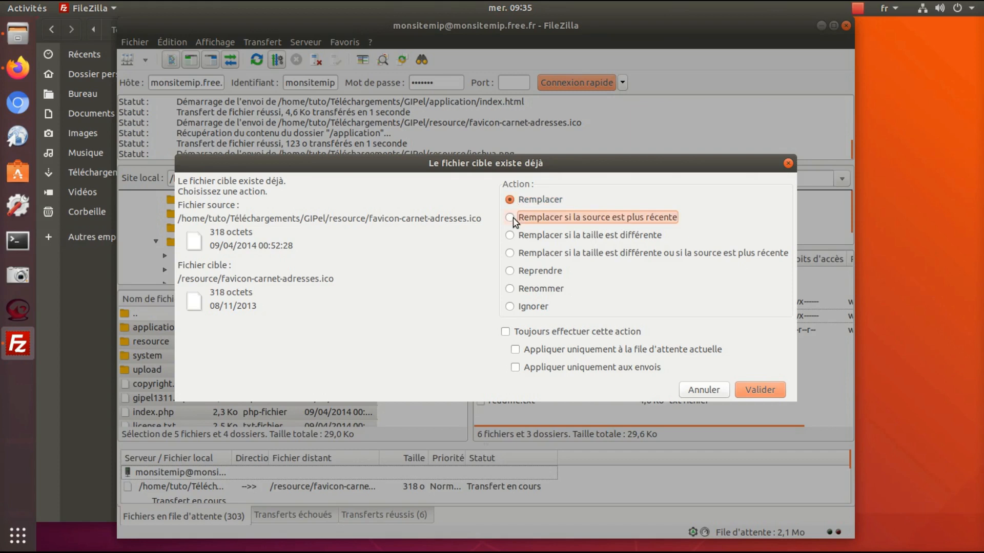
click(509, 336)
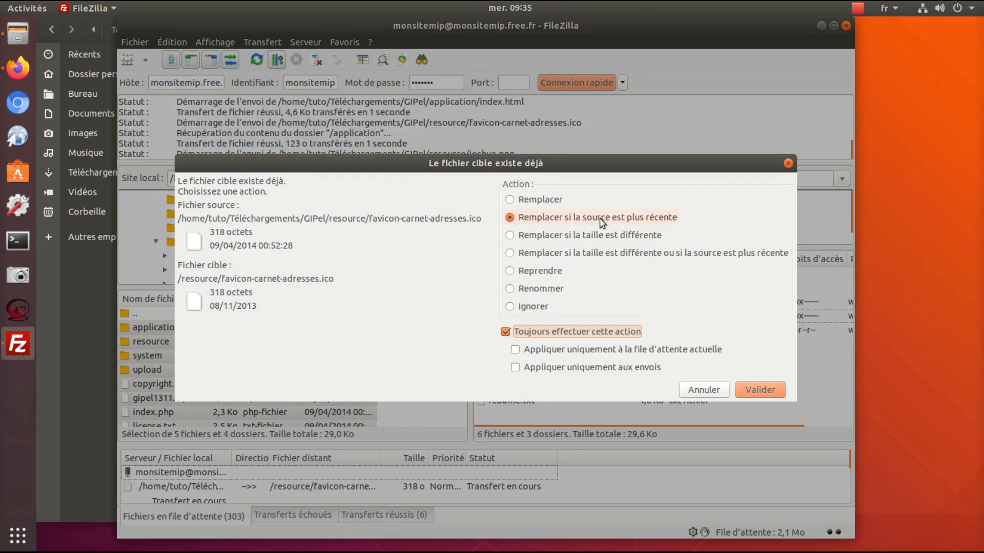
click(769, 392)
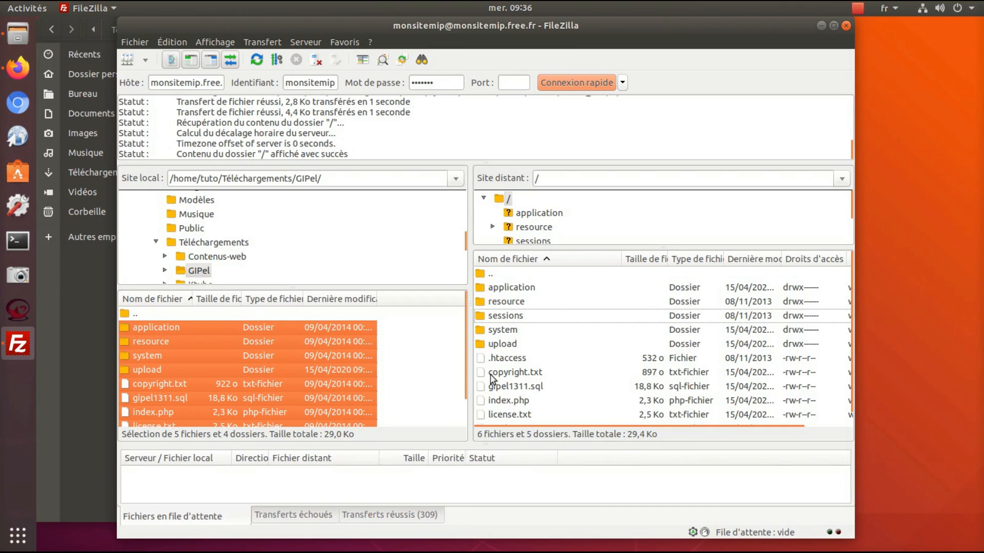
- Minimise FileZilla to reveal the local GIPel folder in Files
click(819, 24)
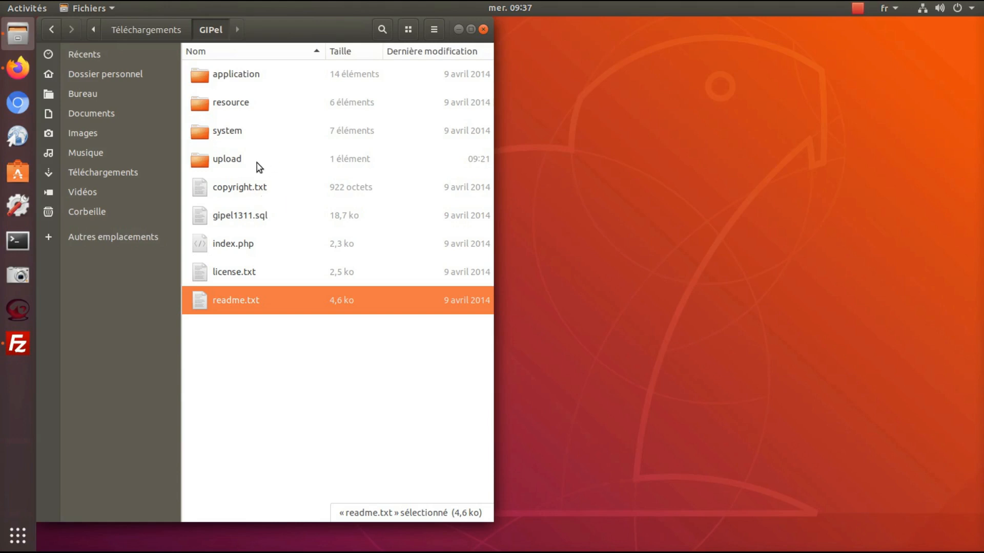
- Bring Firefox back to the front and add a blank fourth tab
click(17, 72)
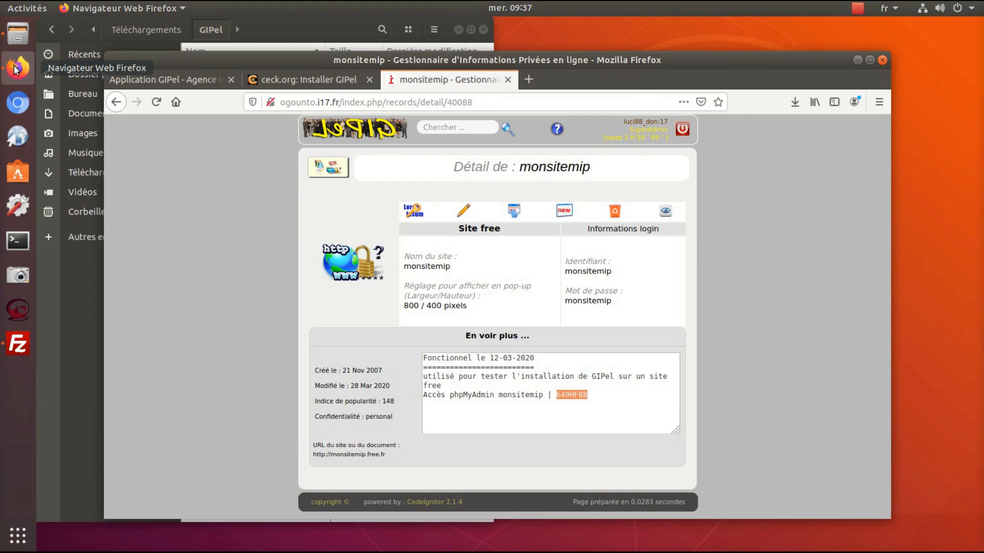
click(528, 79)
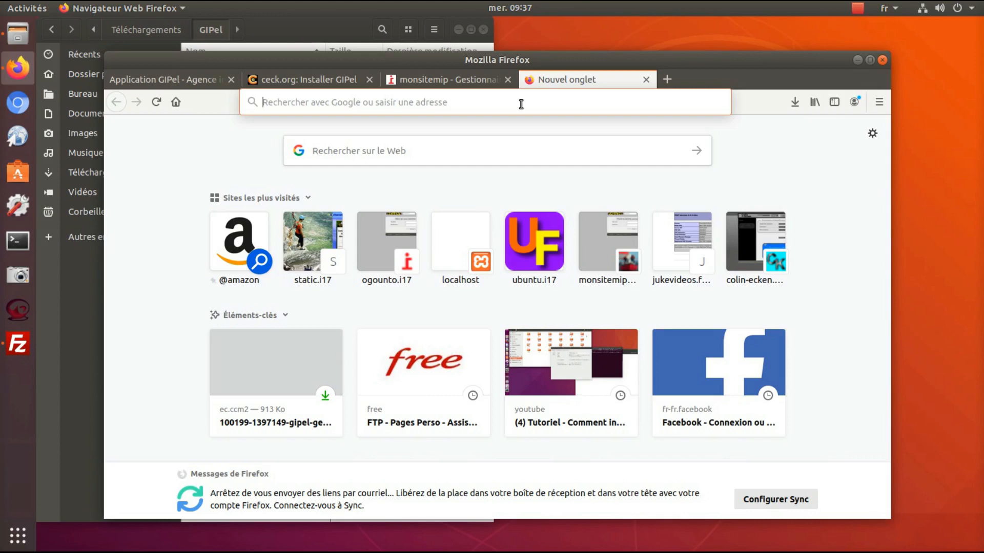
- Load sql.free.fr/phpMyAdmin/ to show the still-empty monsitemip database
text(sql)
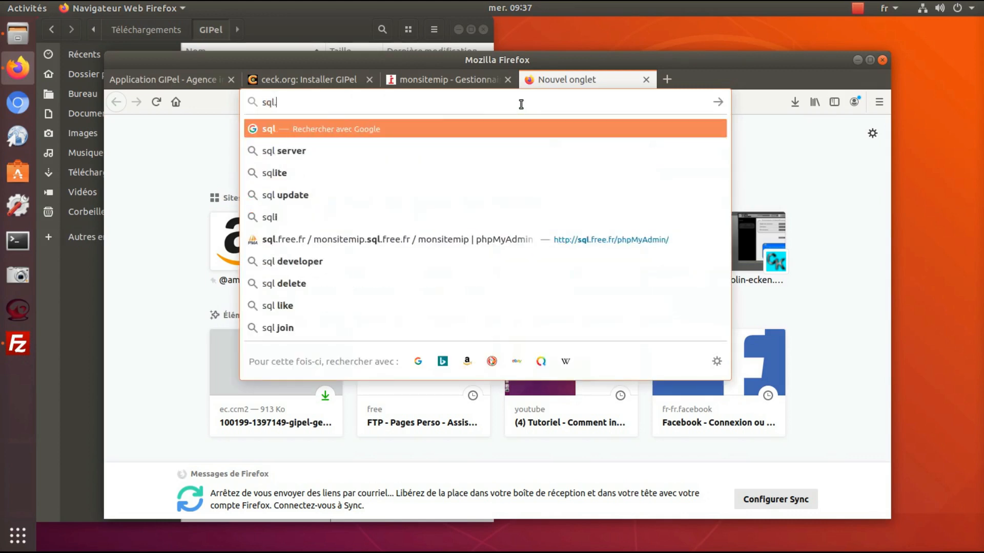
text(.free.)
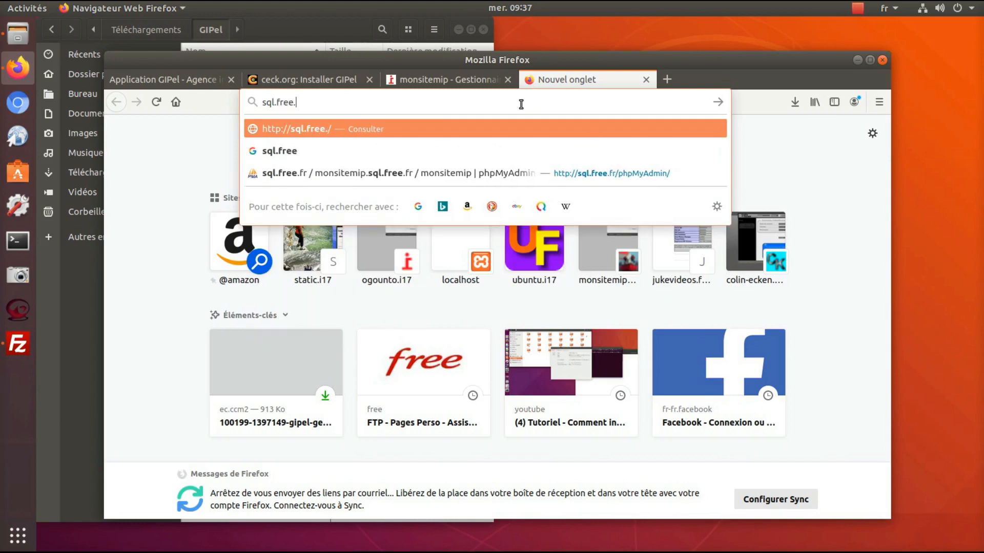
text(fr/)
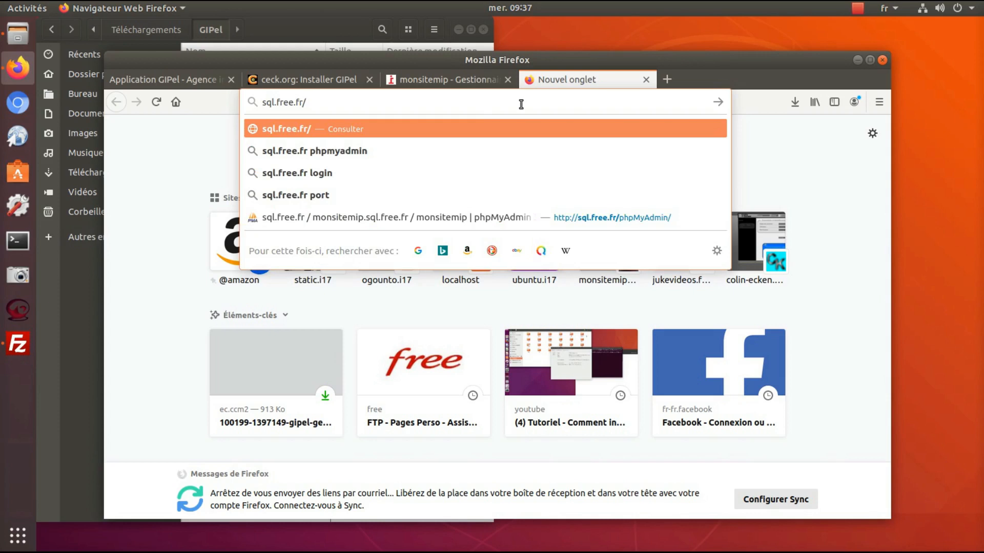
text(phpMyAdmin/)
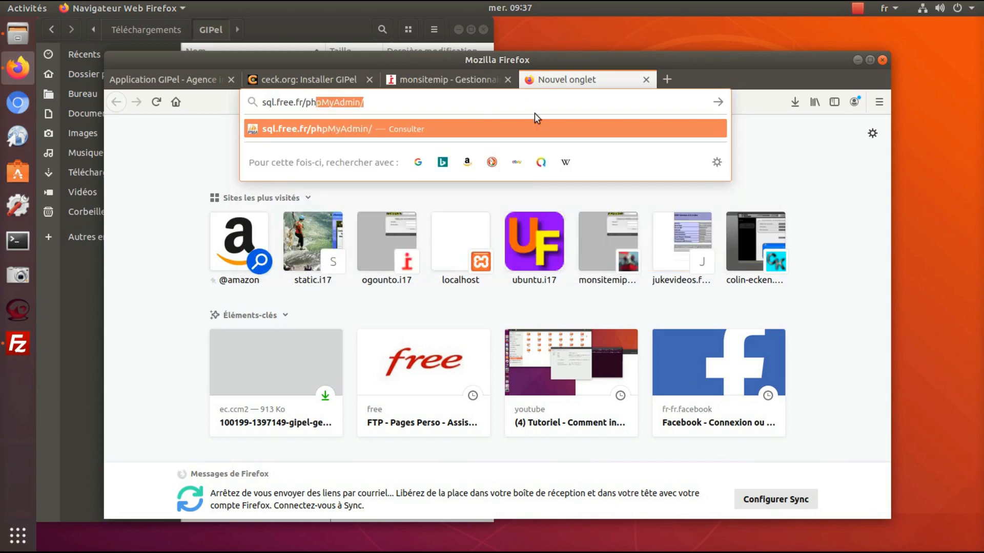
click(356, 129)
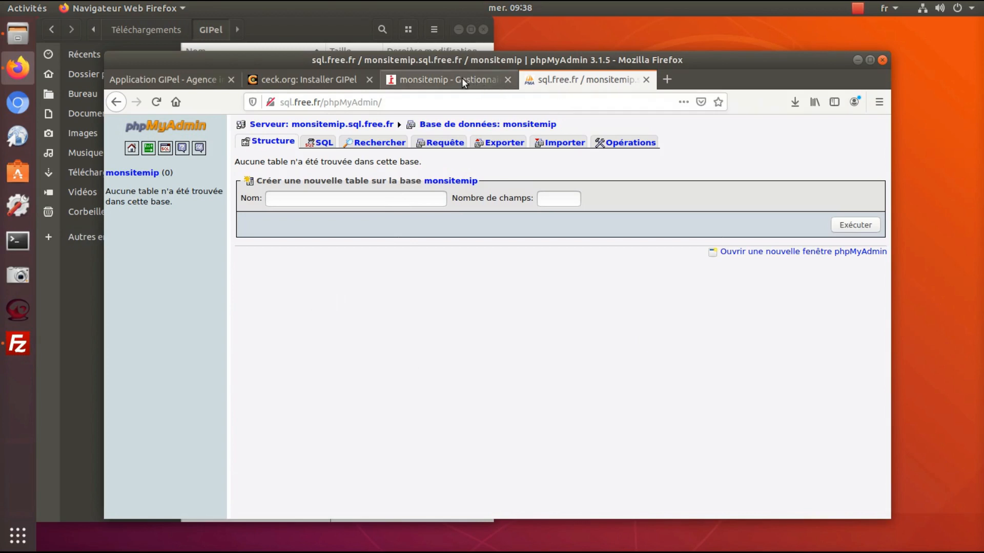
- Show section #3# of the ceck.org GIPel guide in a narrower Firefox window
click(307, 81)
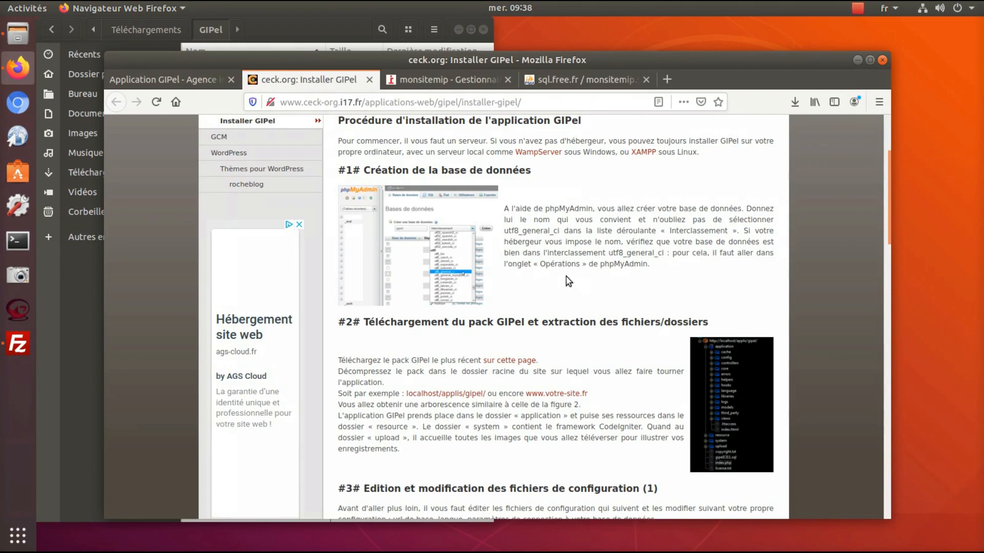
scroll(564, 277, down, 3)
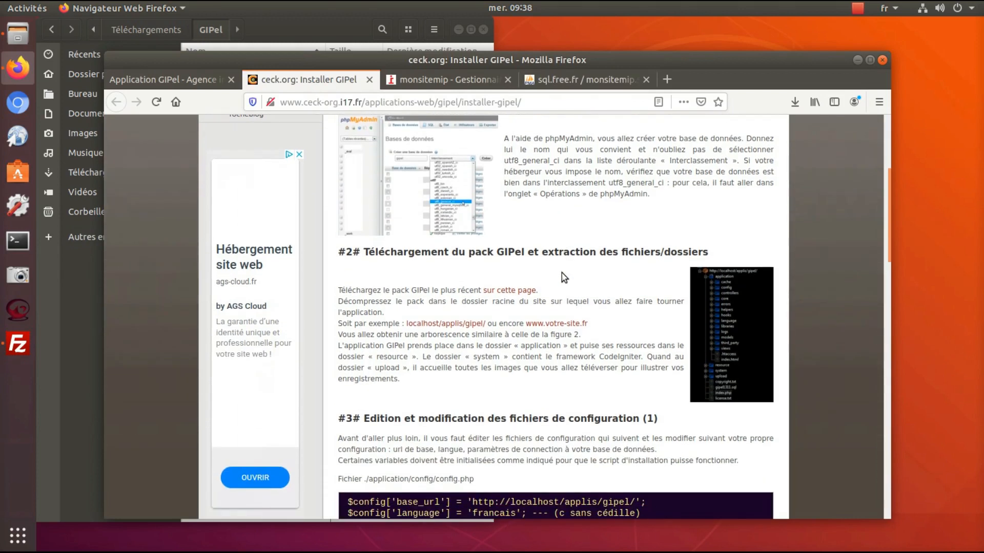
scroll(562, 273, down, 3)
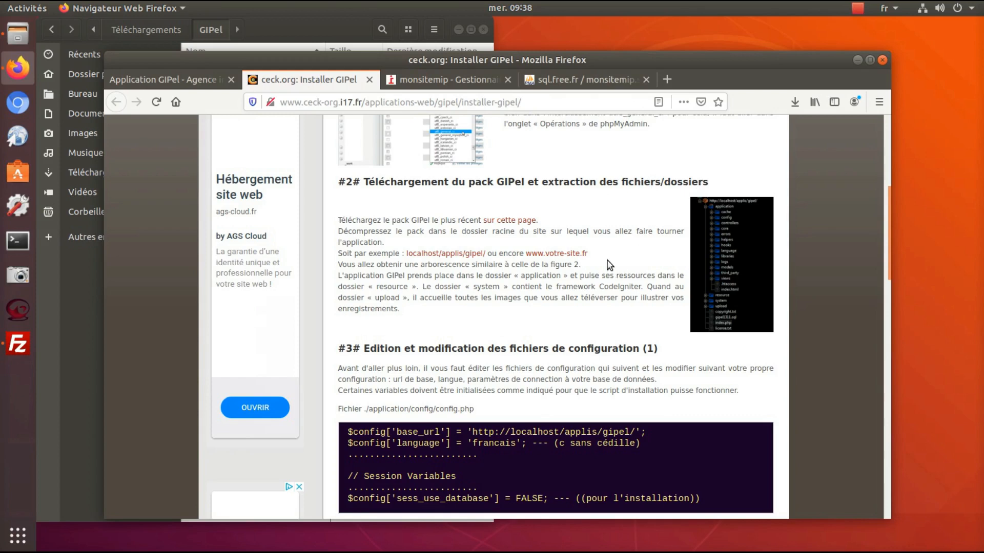
scroll(608, 262, down, 3)
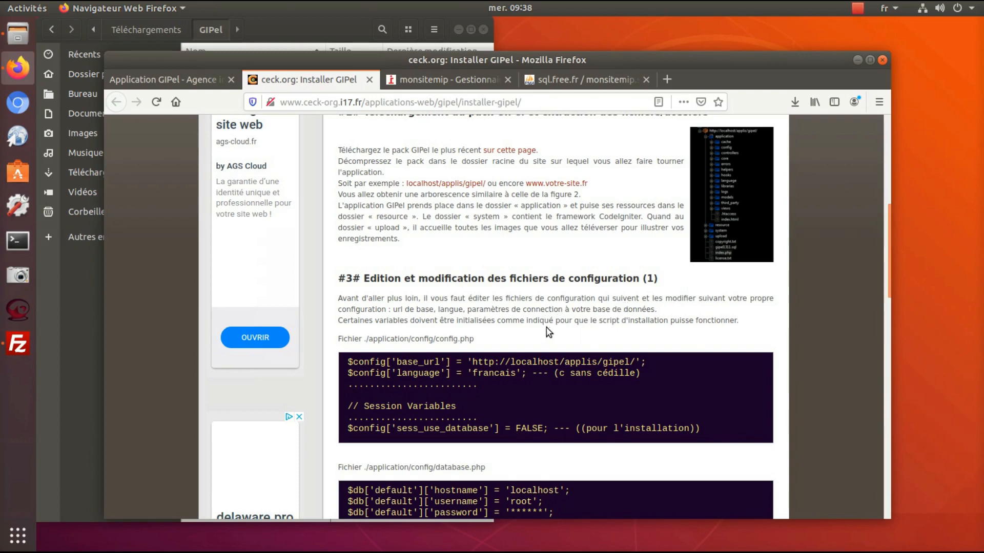
scroll(522, 320, down, 1)
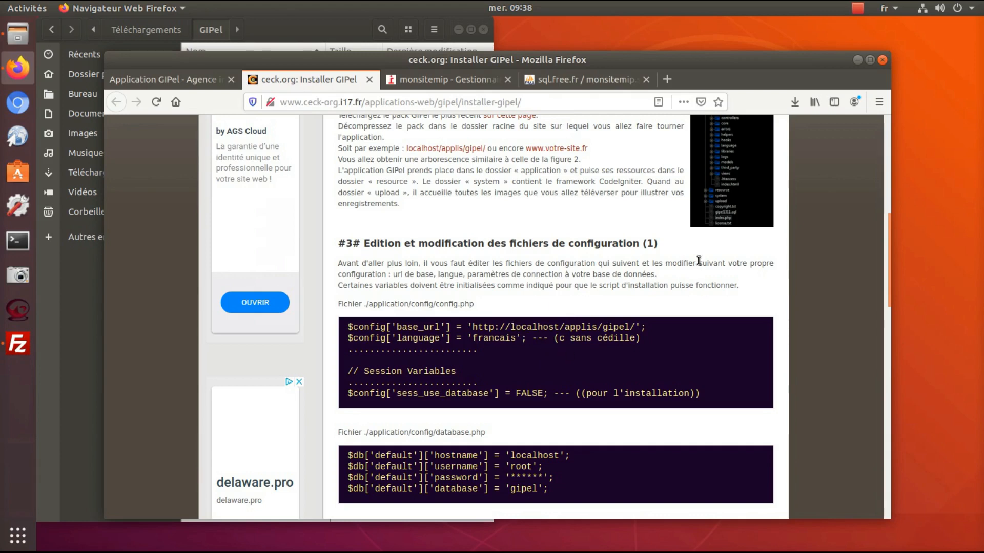
drag(889, 199, 737, 193)
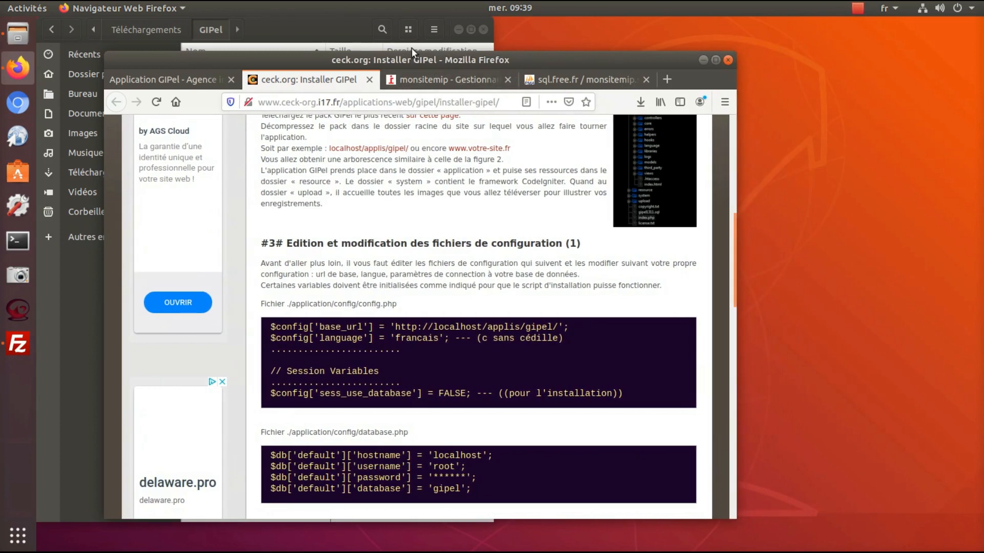
- Browse to GIPel's application/config folder in Files and bring up config.php's context menu
click(270, 21)
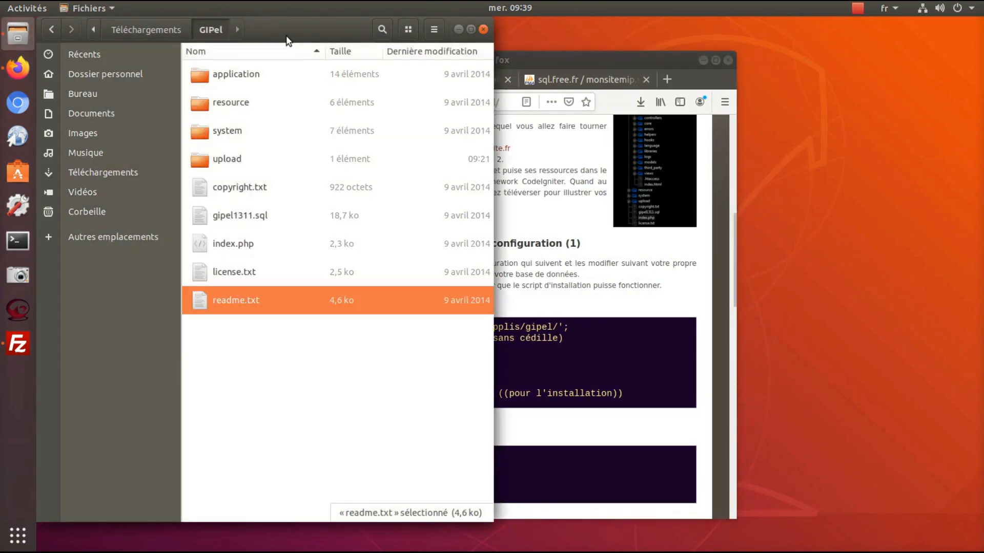
click(201, 77)
double_click(200, 76)
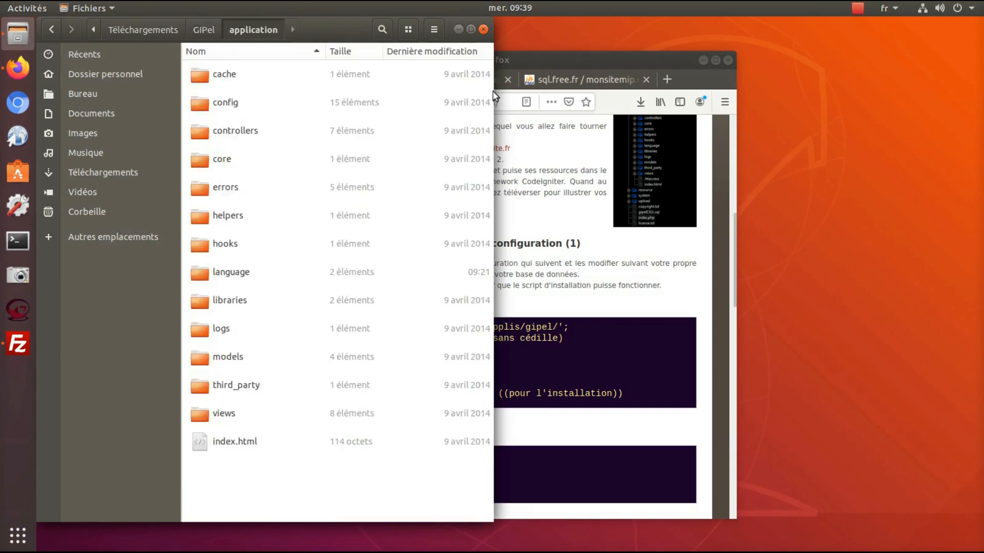
click(543, 58)
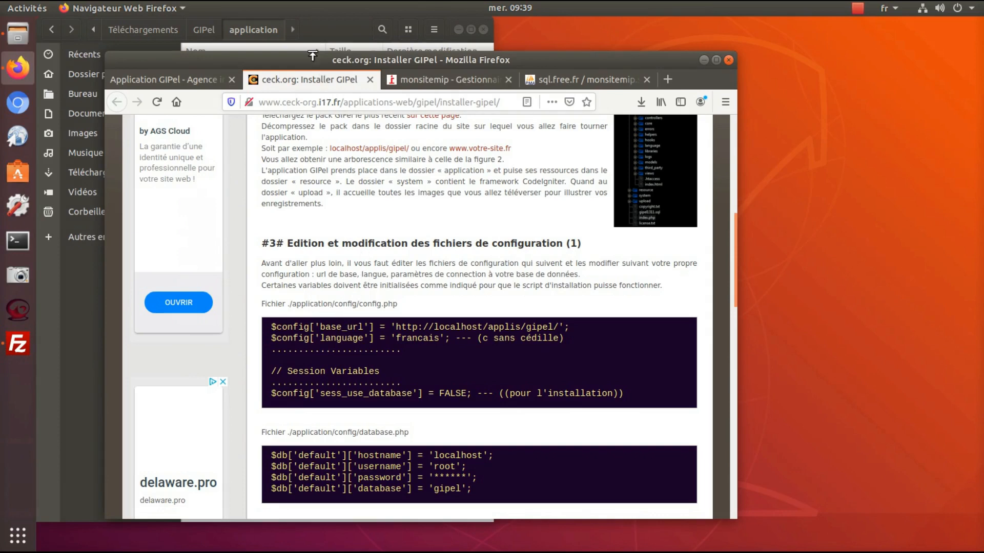
click(324, 18)
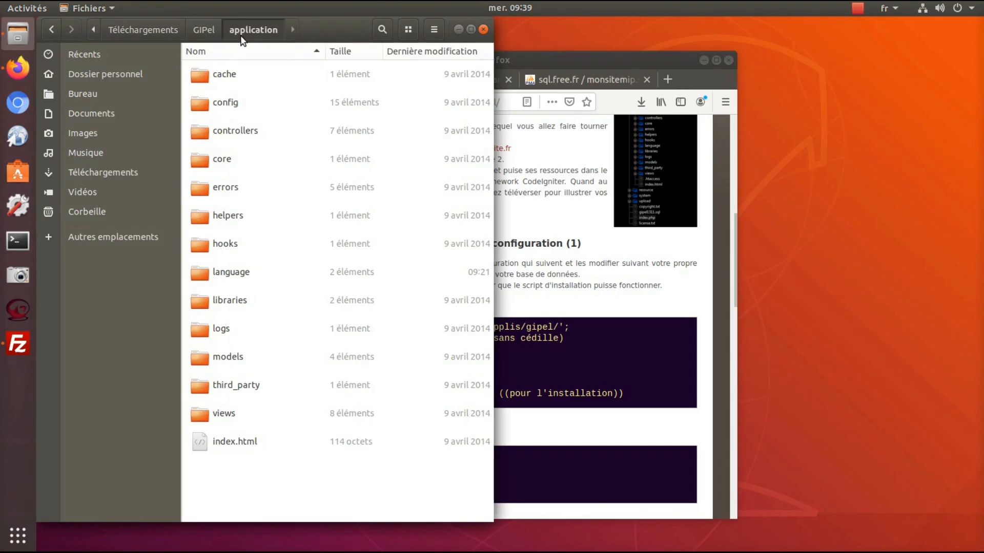
double_click(204, 107)
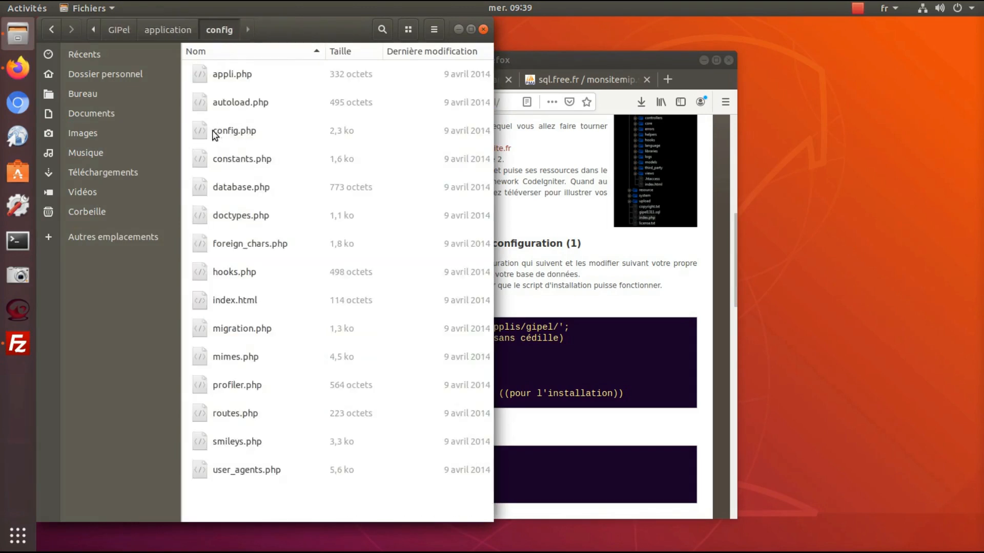
right_click(203, 132)
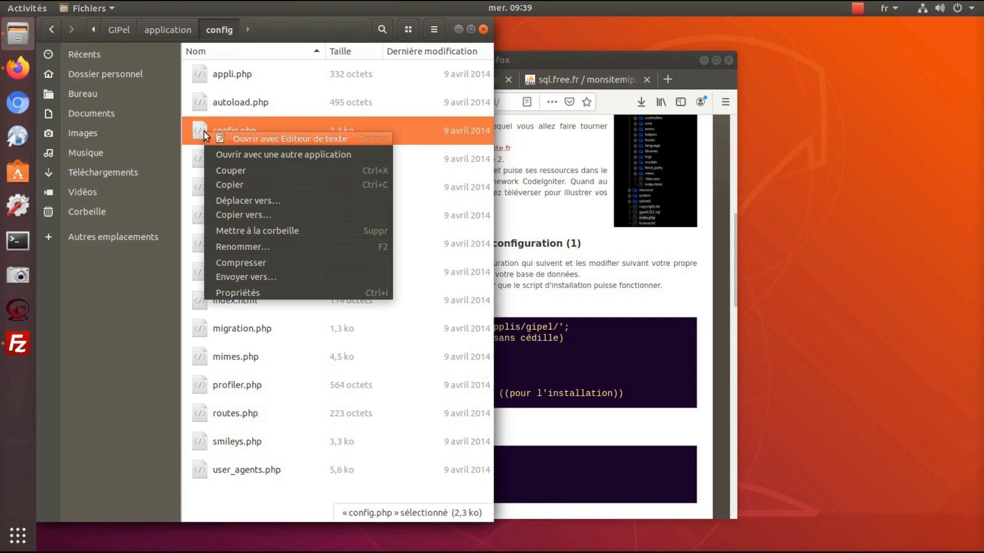
- Open config.php with Éditeur de texte, placed lower right behind the Firefox guide
click(260, 139)
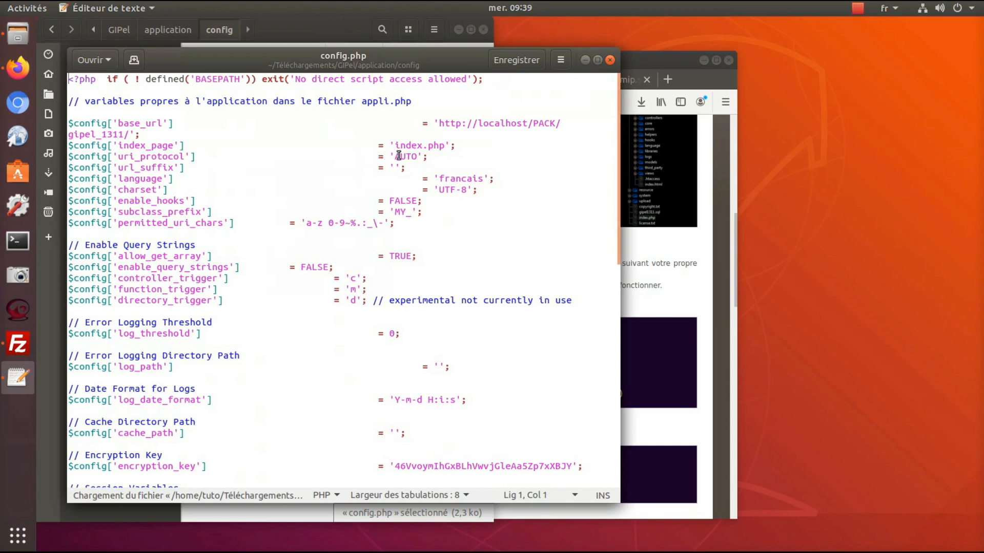
drag(454, 58, 839, 281)
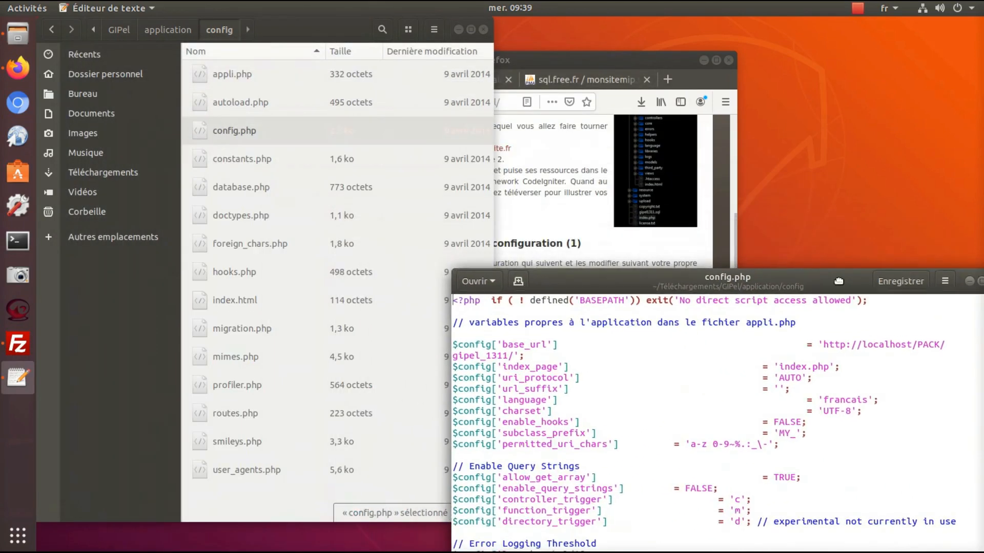
drag(618, 60, 574, 36)
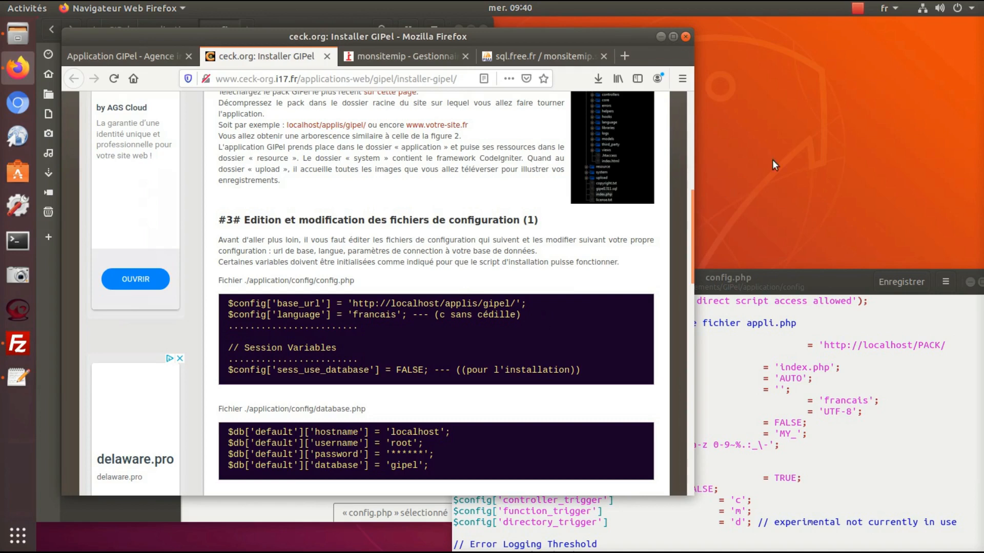
click(861, 10)
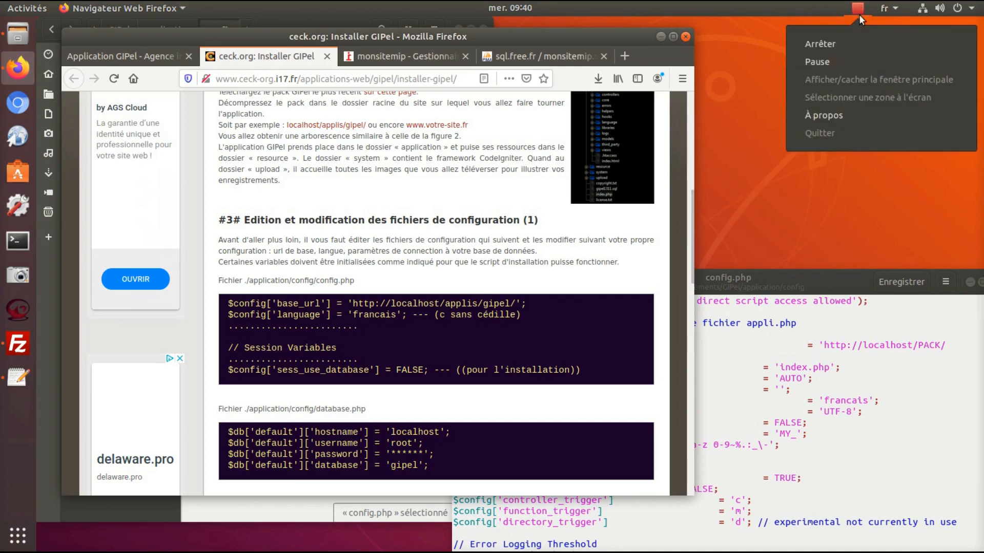
click(840, 45)
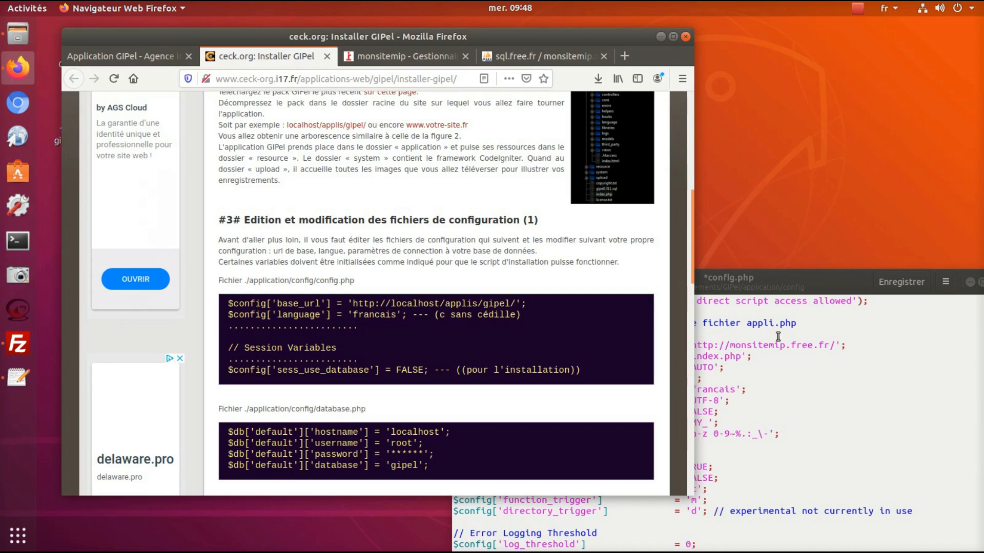
click(794, 275)
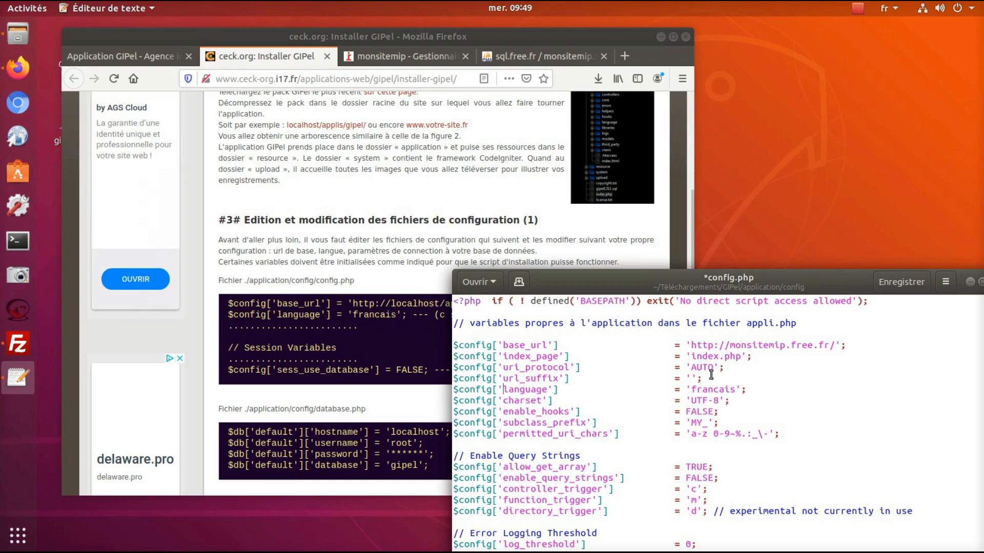
- Confirm the language value reads 'francais' and save config.php
click(721, 390)
click(899, 286)
- Remove extra spacing to align the sess_use_database, sess_match_ip and sess_table_name values
scroll(780, 446, down, 2)
scroll(781, 445, down, 6)
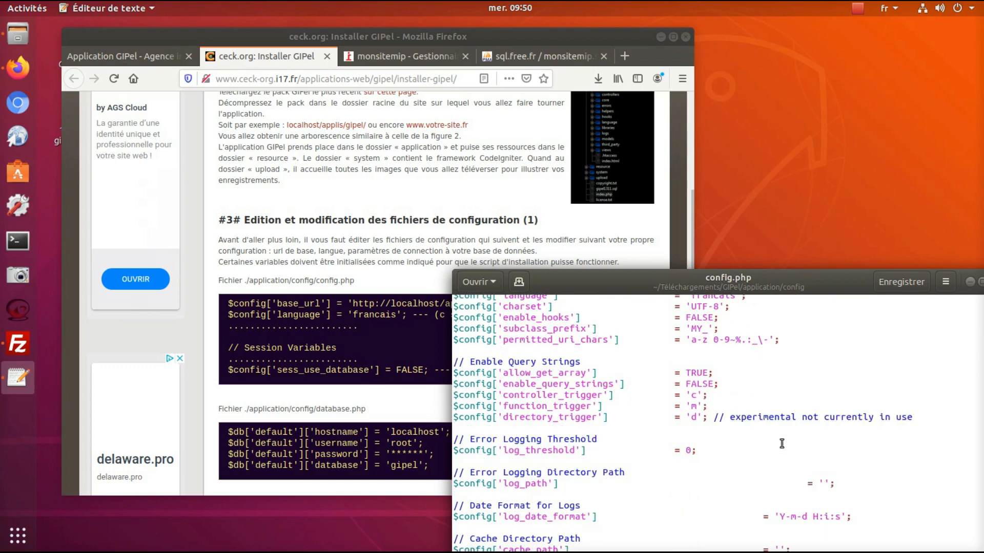
scroll(781, 444, down, 3)
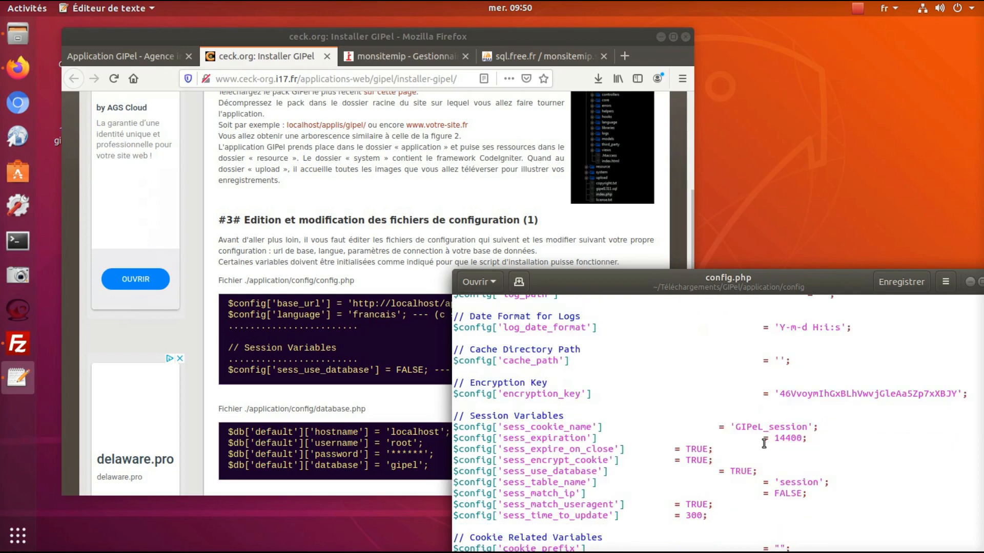
scroll(764, 443, down, 2)
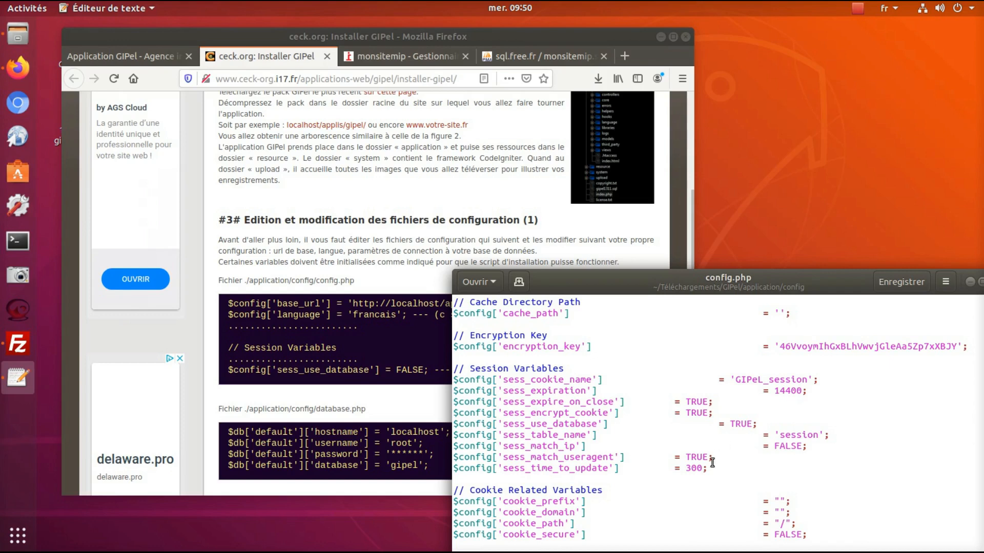
click(674, 425)
key(Delete)
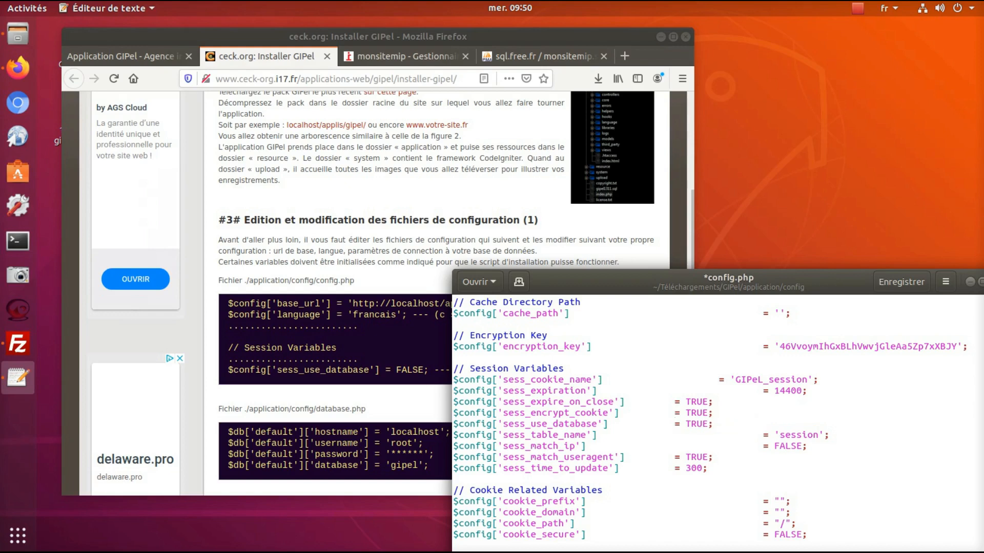
click(684, 444)
key(Delete)
key(Delete)
click(685, 439)
key(Delete)
key(Delete)
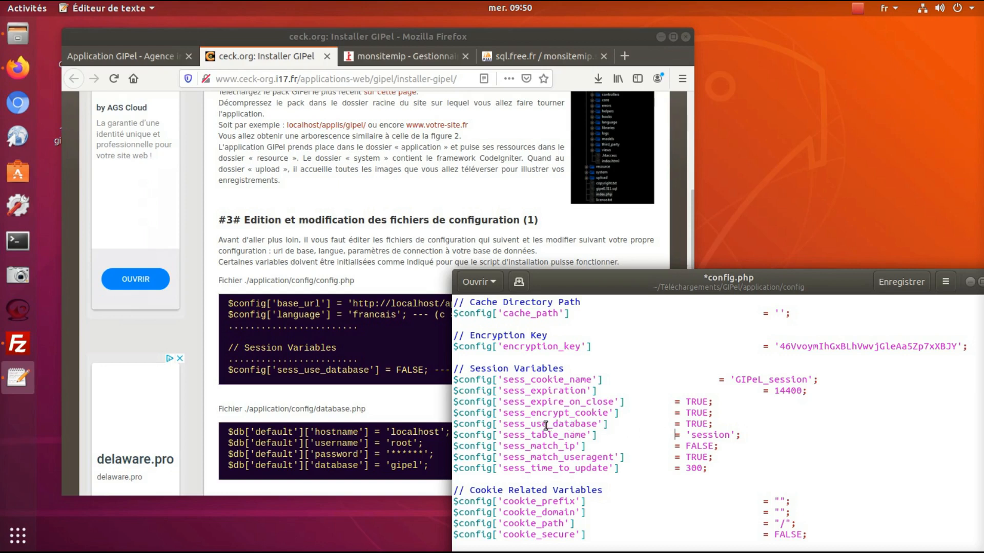
- Change sess_use_database from TRUE to FALSE and save config.php
drag(709, 424, 689, 426)
text(FALSE)
click(898, 287)
click(19, 34)
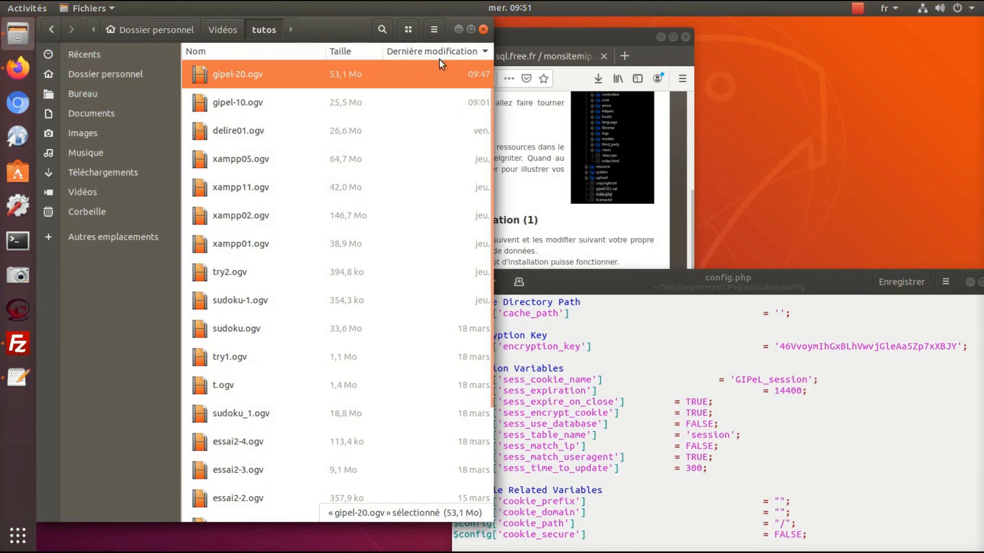
- Reopen Files at Téléchargements > GIPel > application > config and bring up database.php's actions
click(484, 29)
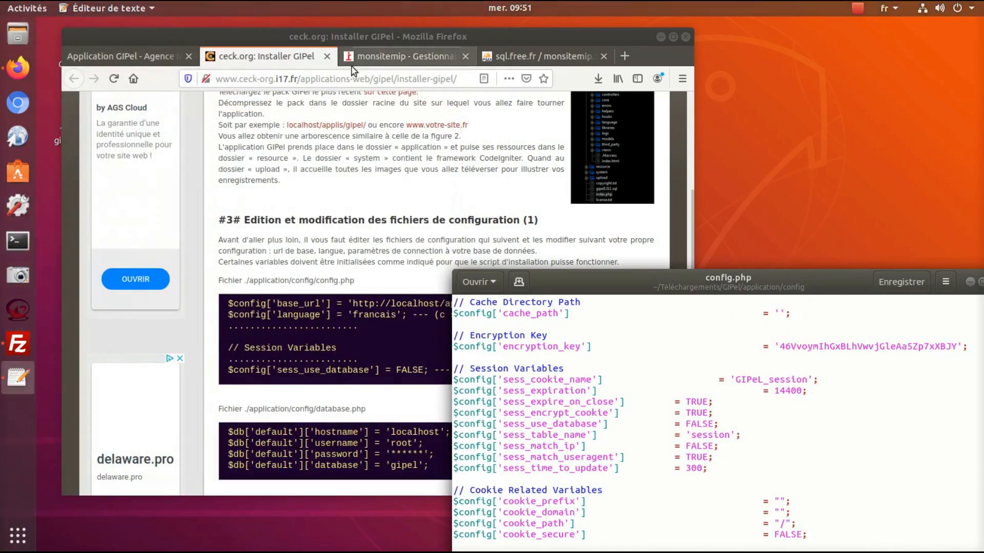
click(22, 34)
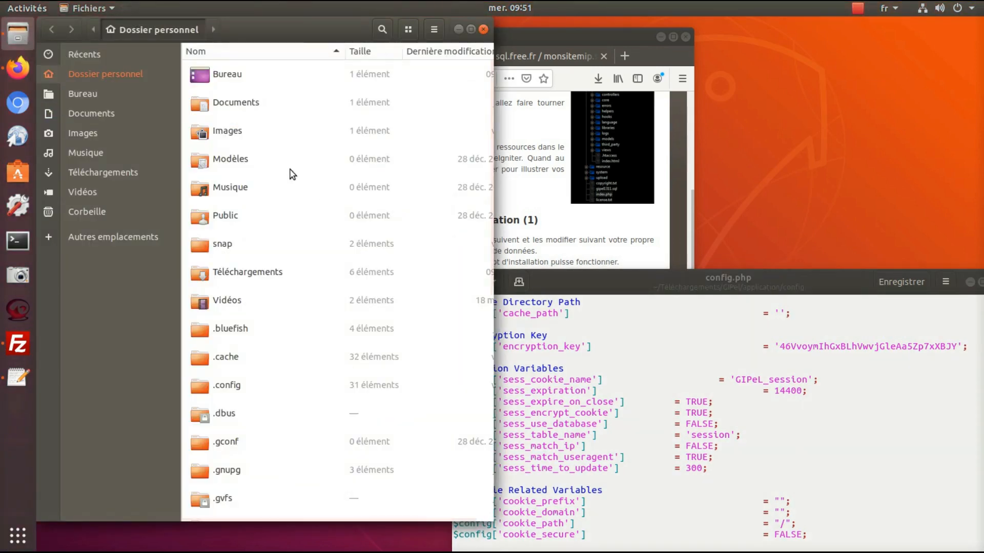
double_click(217, 270)
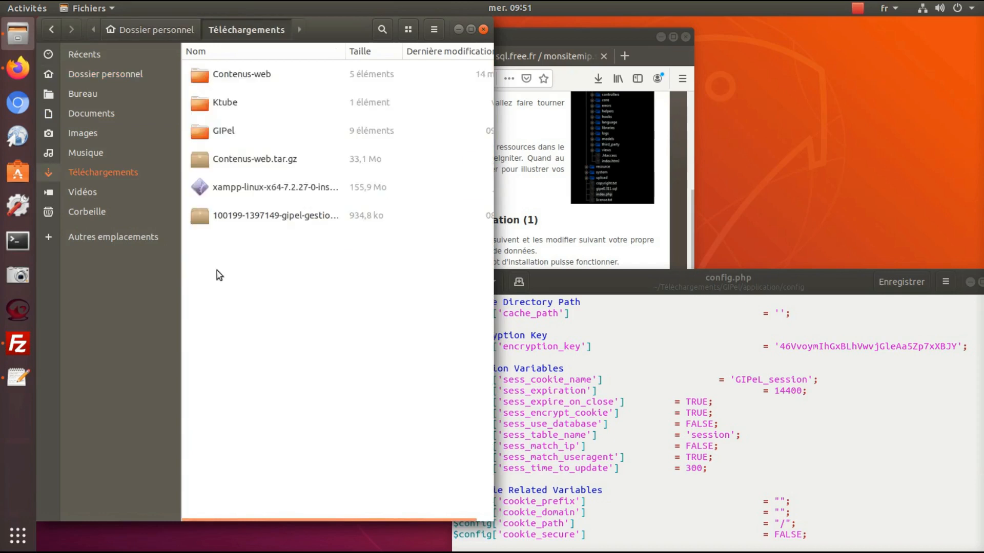
double_click(207, 130)
double_click(205, 80)
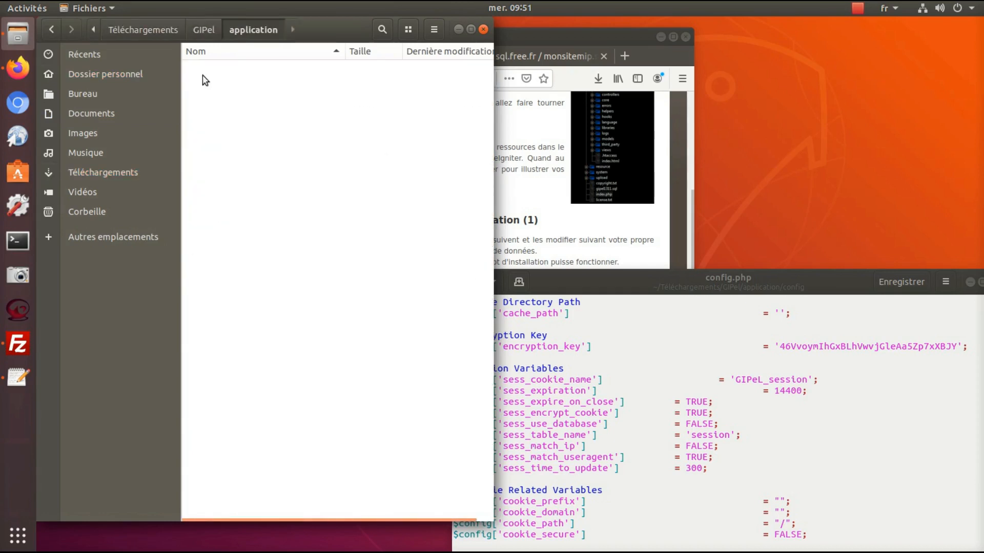
double_click(203, 102)
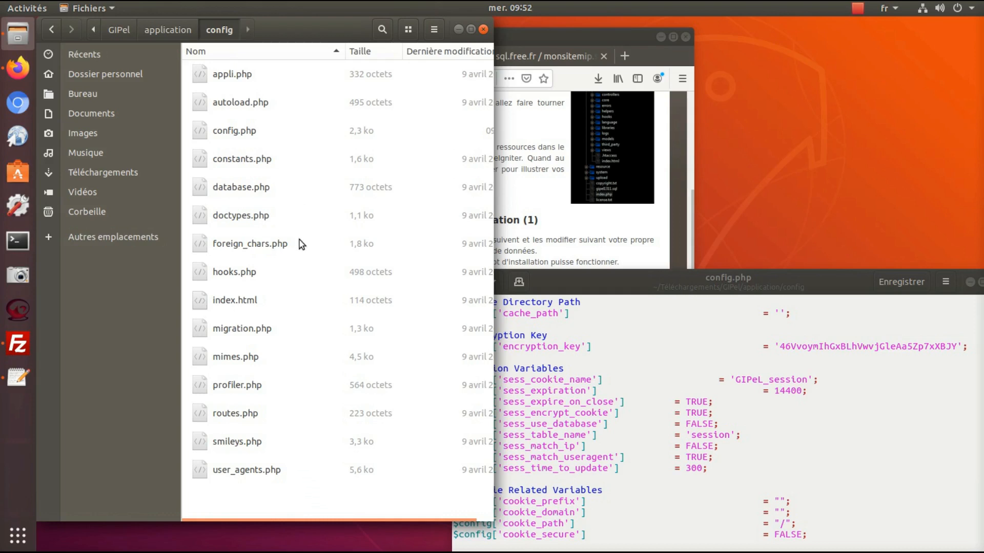
click(220, 188)
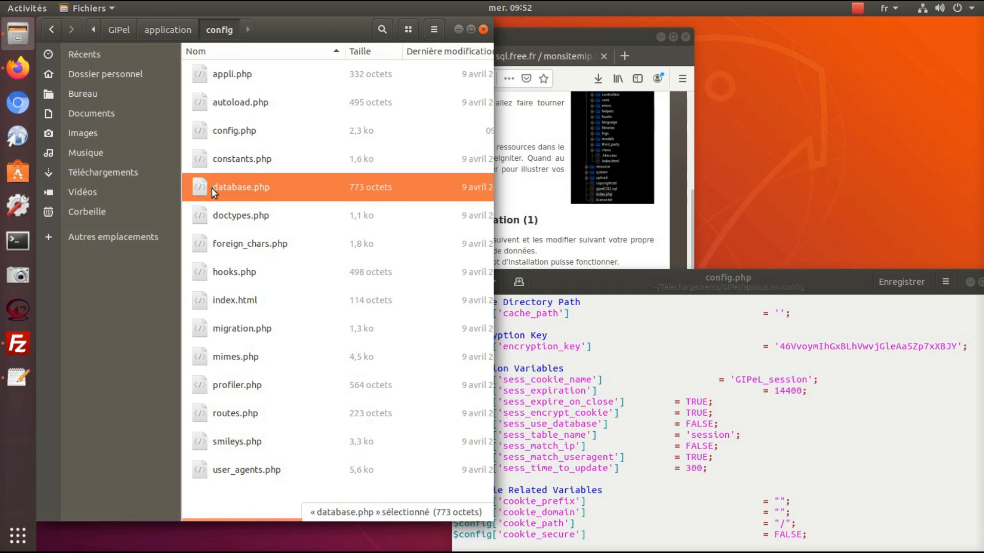
right_click(211, 188)
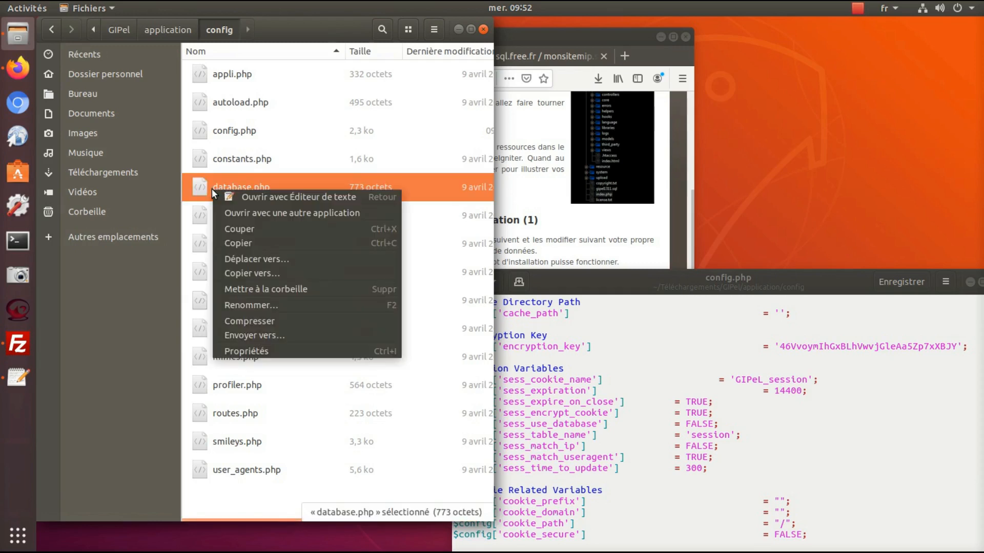
- Open database.php in gedit and set hostname sql.free.fr, plus the hosting account's username and password
click(250, 200)
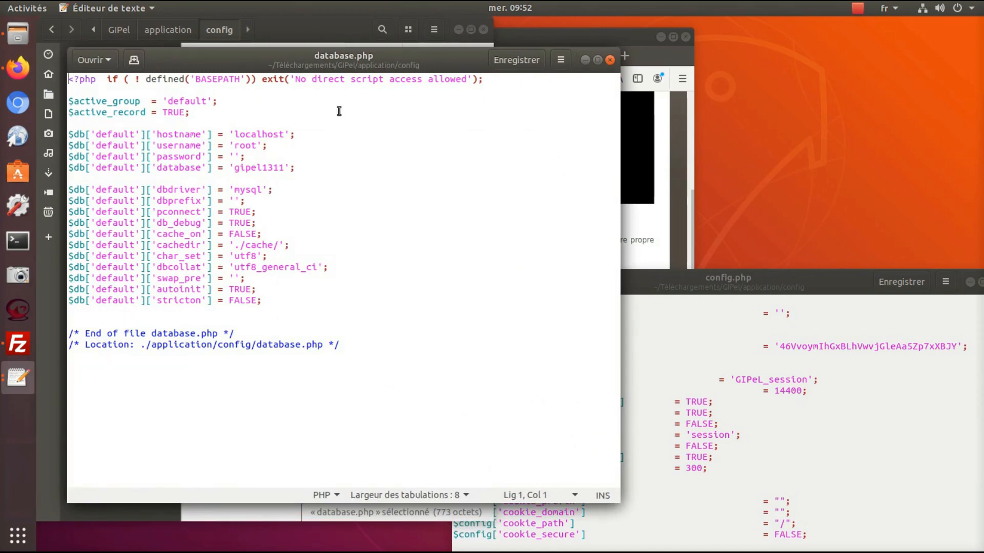
drag(307, 54, 759, 214)
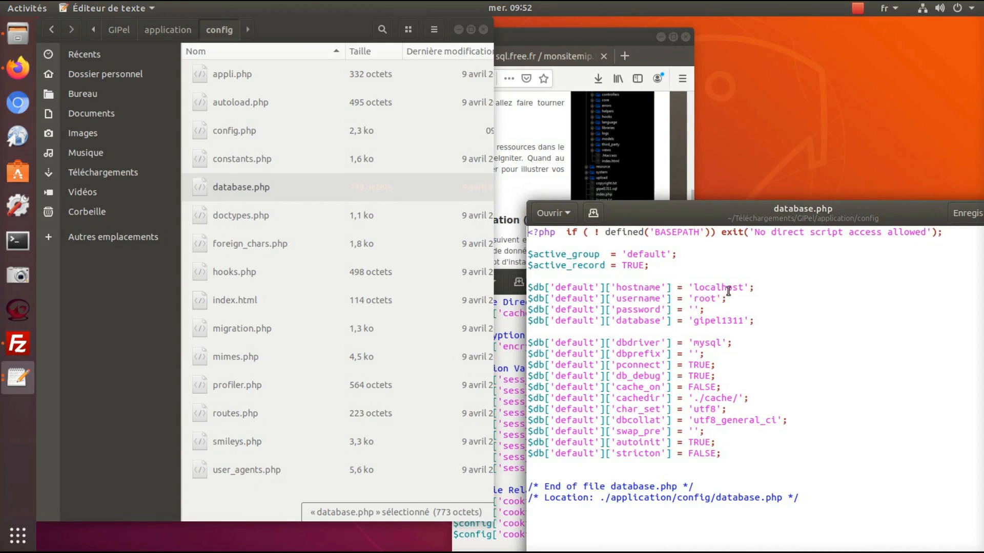
drag(744, 287, 700, 290)
text(sql.fre.fr)
key(Left)
text(e)
drag(720, 299, 695, 299)
text(m)
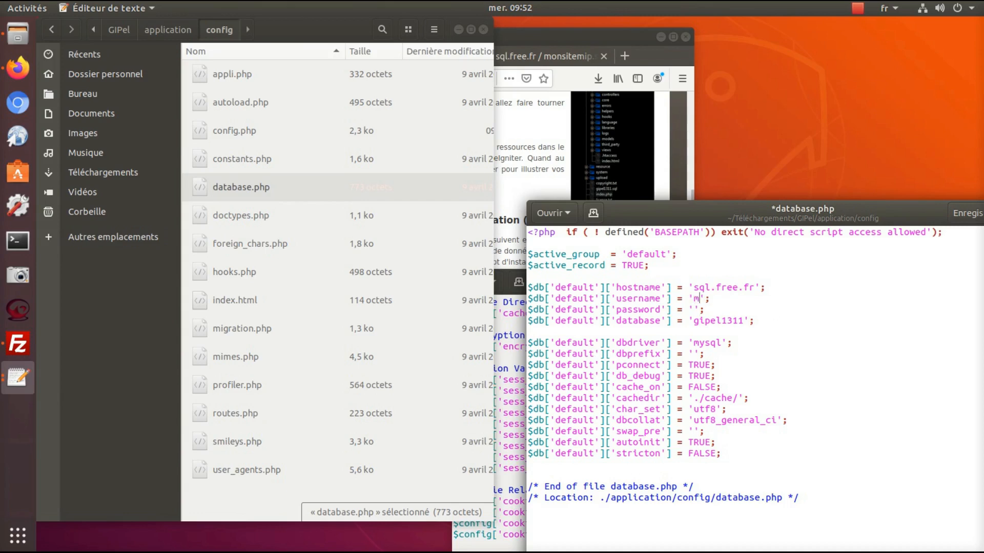
text(onsitemip)
click(695, 309)
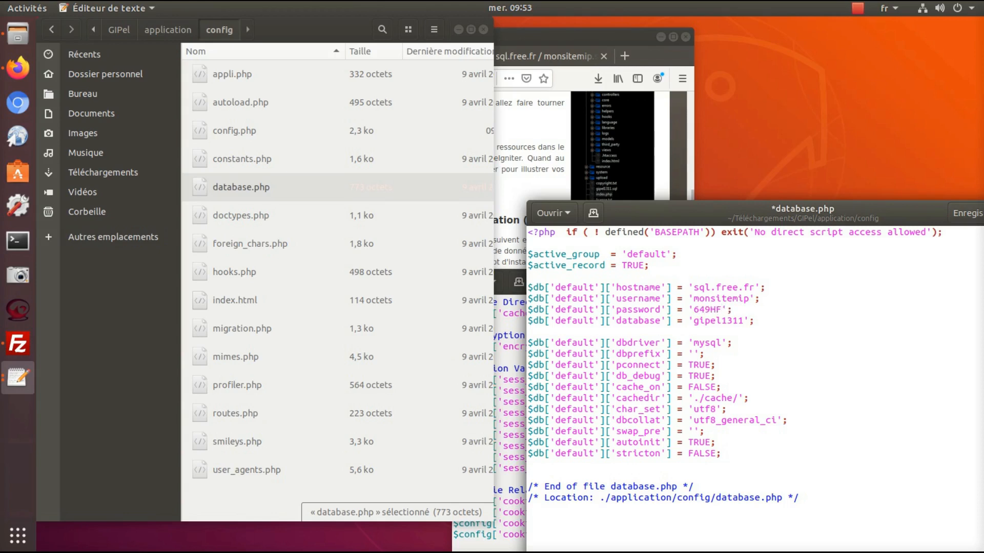
- Check the tutorial's hostname setting, then shorten the database name from gipel1311 to gipel
click(459, 29)
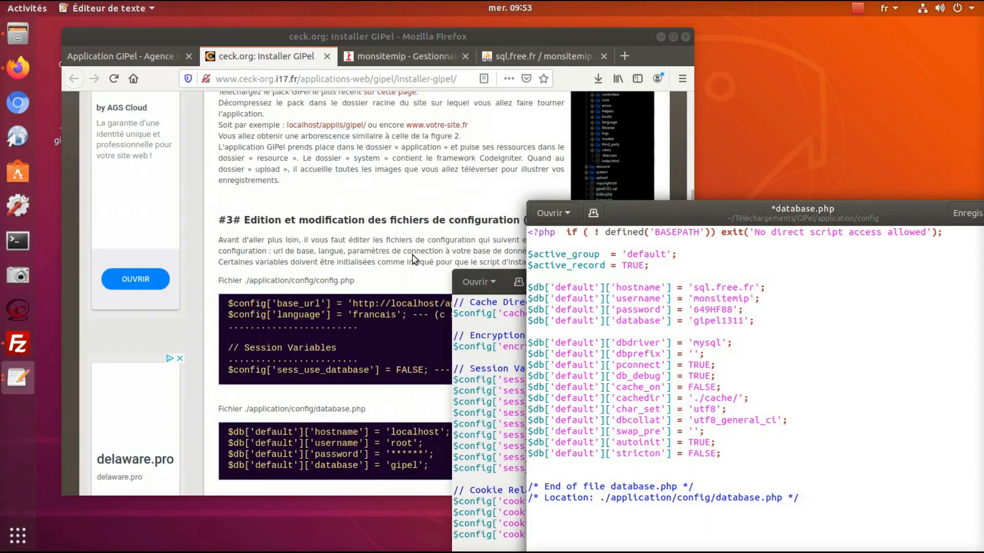
click(357, 433)
drag(357, 433, 313, 434)
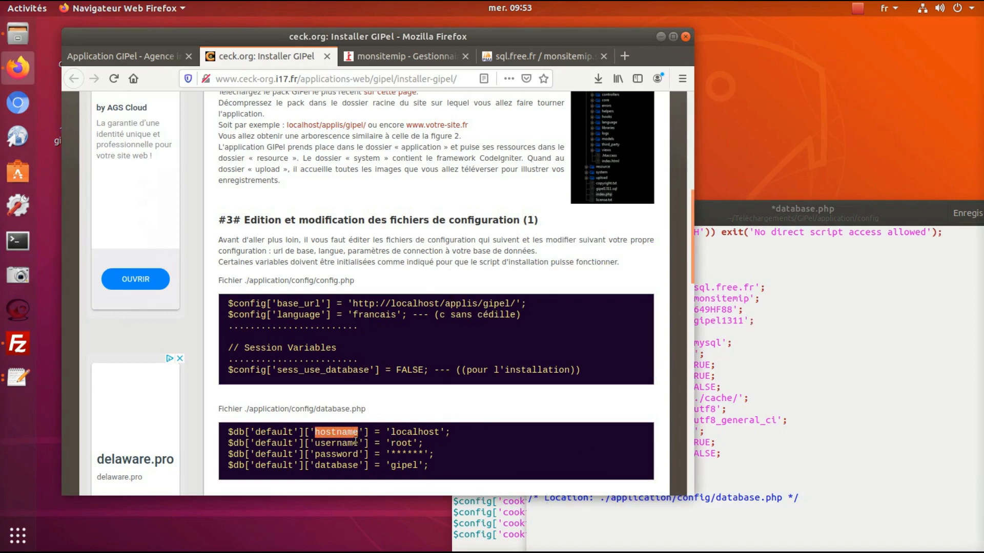
click(782, 323)
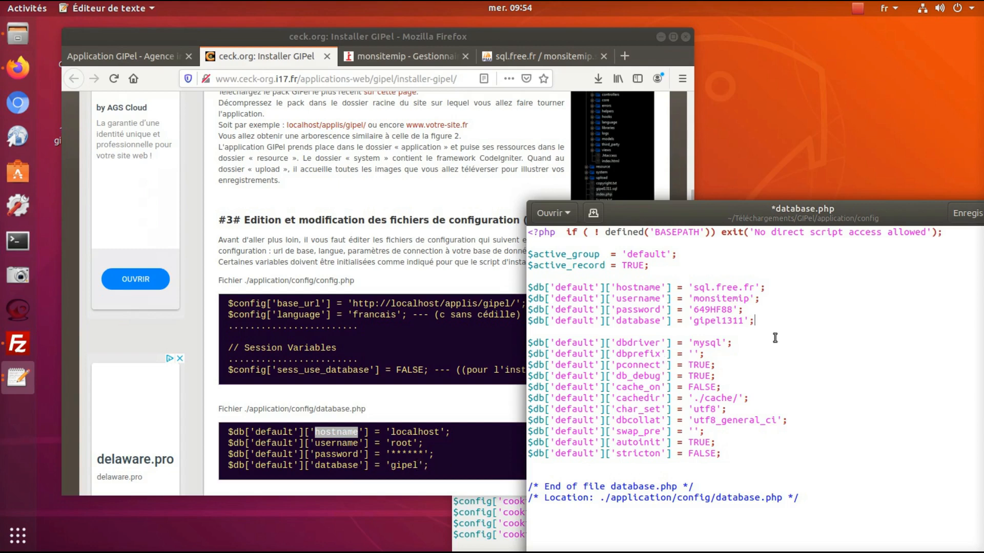
drag(743, 321, 724, 321)
key(BackSpace)
- Recheck the tutorial's database.php block, then save database.php
click(461, 426)
scroll(440, 417, down, 3)
scroll(439, 414, down, 1)
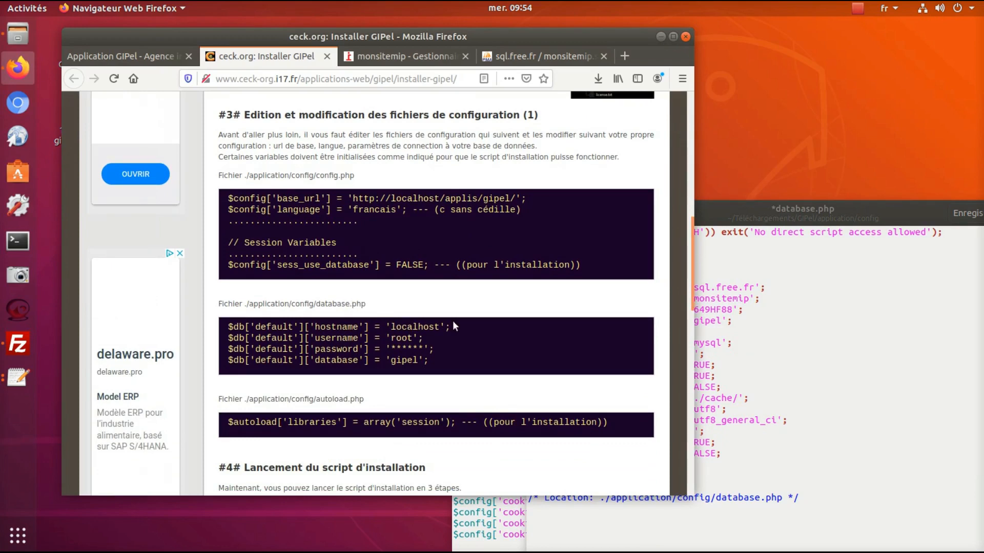
click(771, 356)
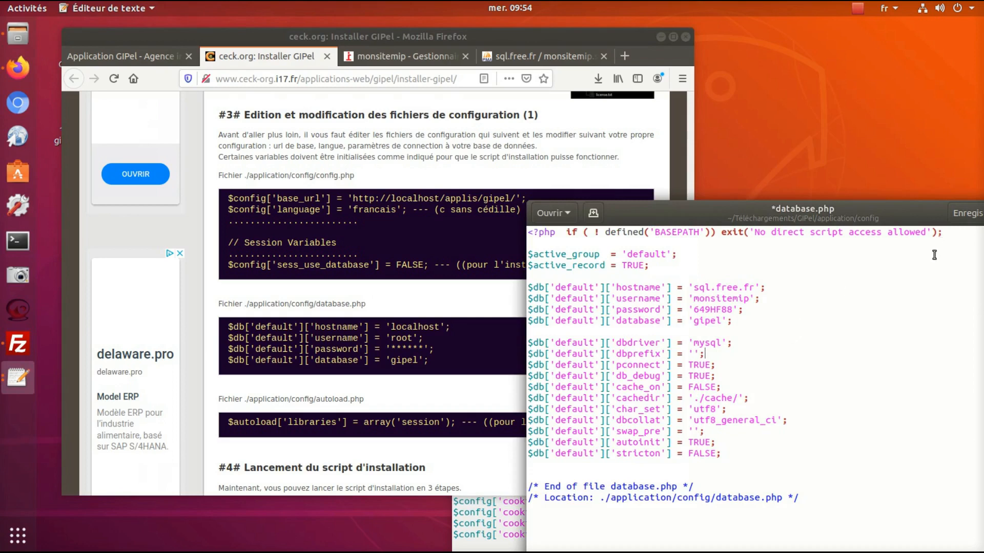
click(966, 213)
- Open autoload.php from the GIPel config folder with the text editor and move its window aside
click(15, 33)
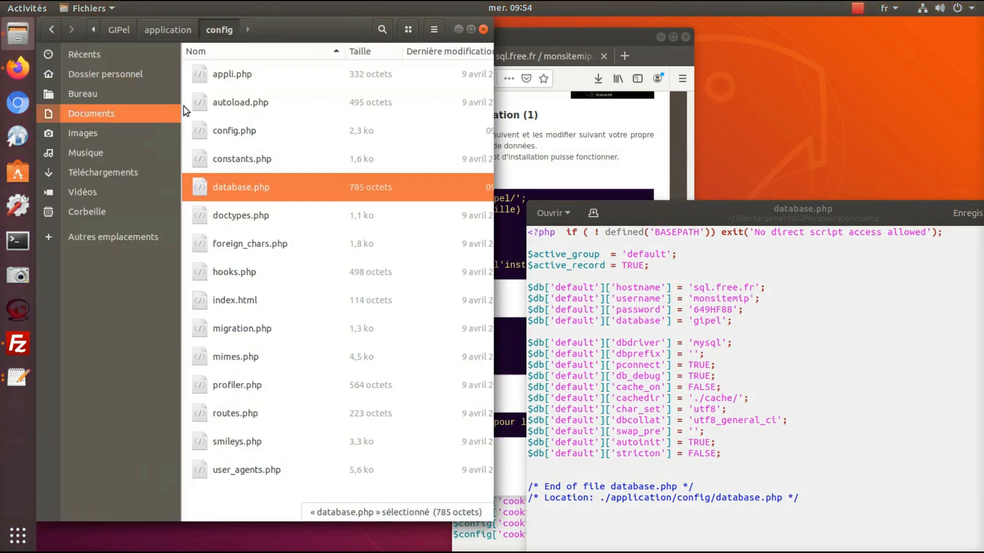
click(206, 101)
right_click(203, 100)
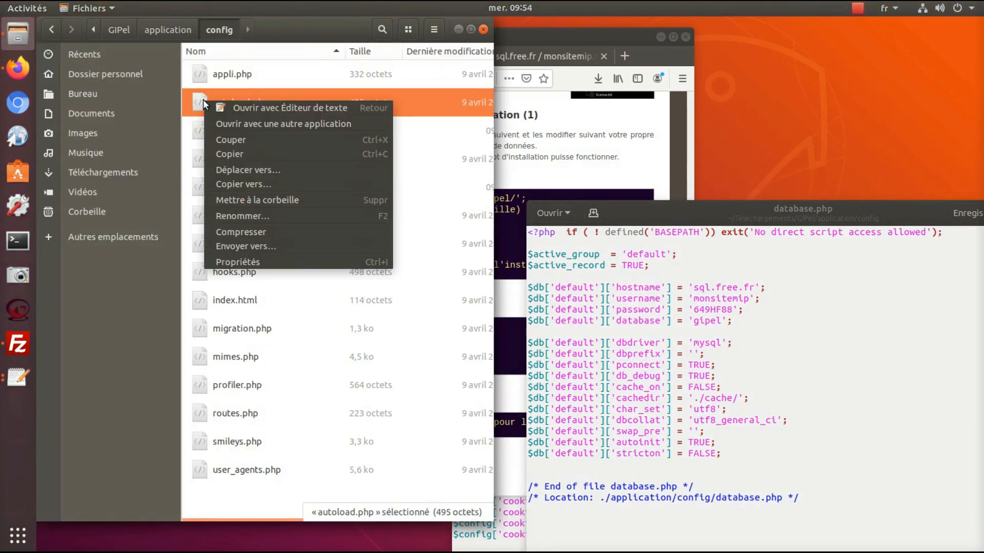
click(235, 109)
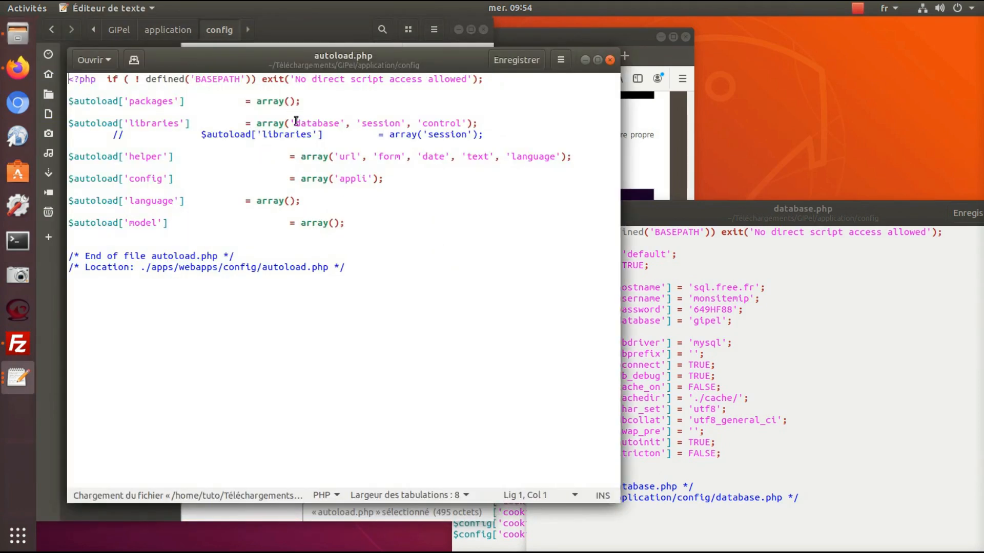
click(246, 157)
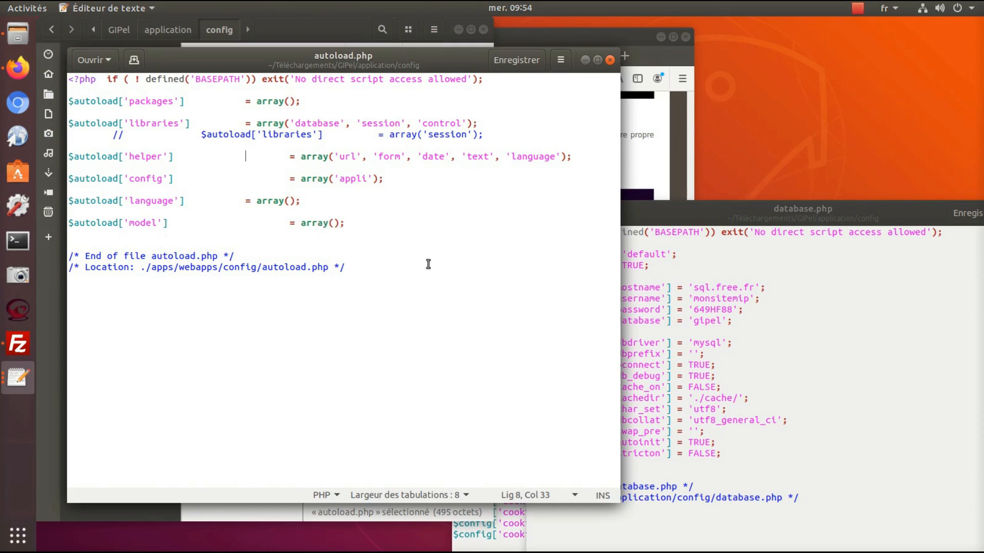
drag(456, 57, 915, 210)
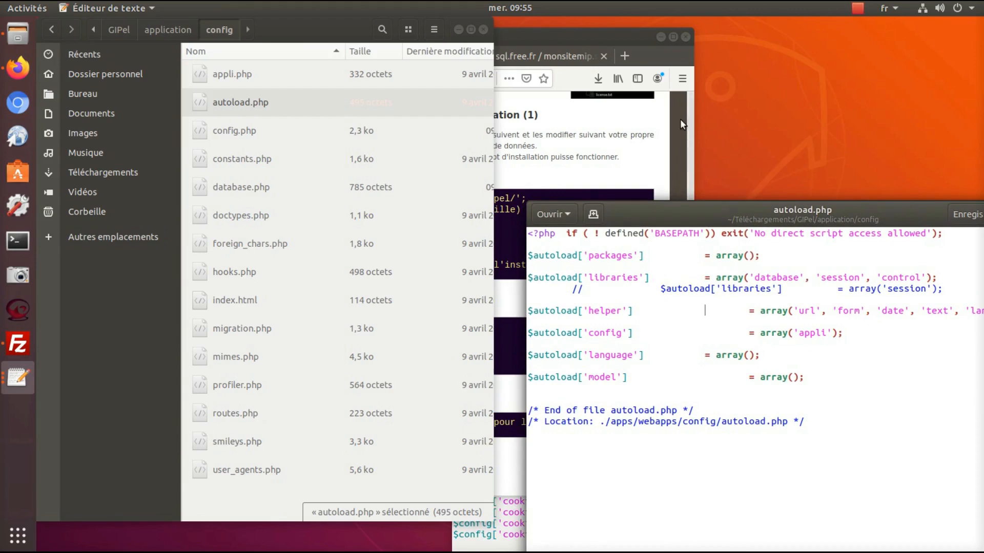
click(574, 34)
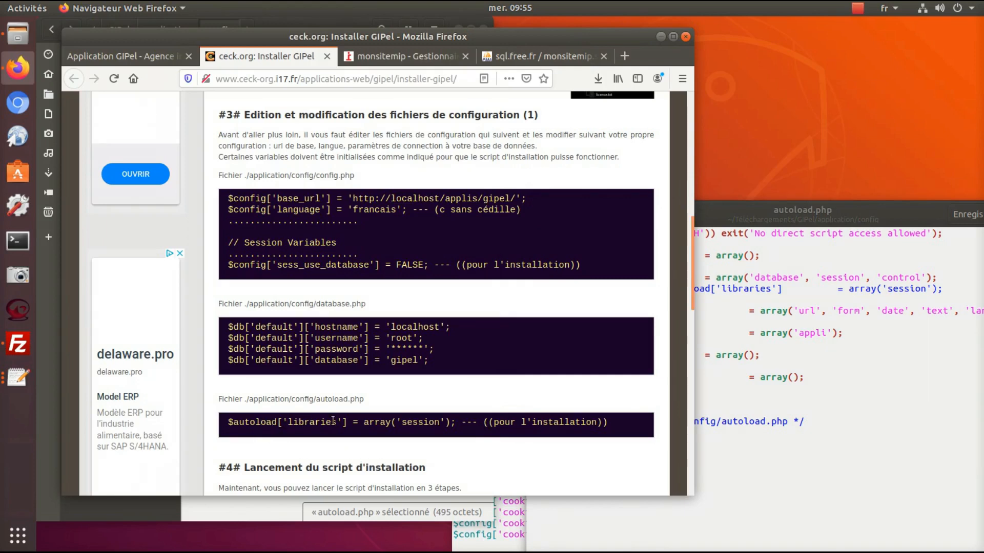
drag(336, 422, 288, 424)
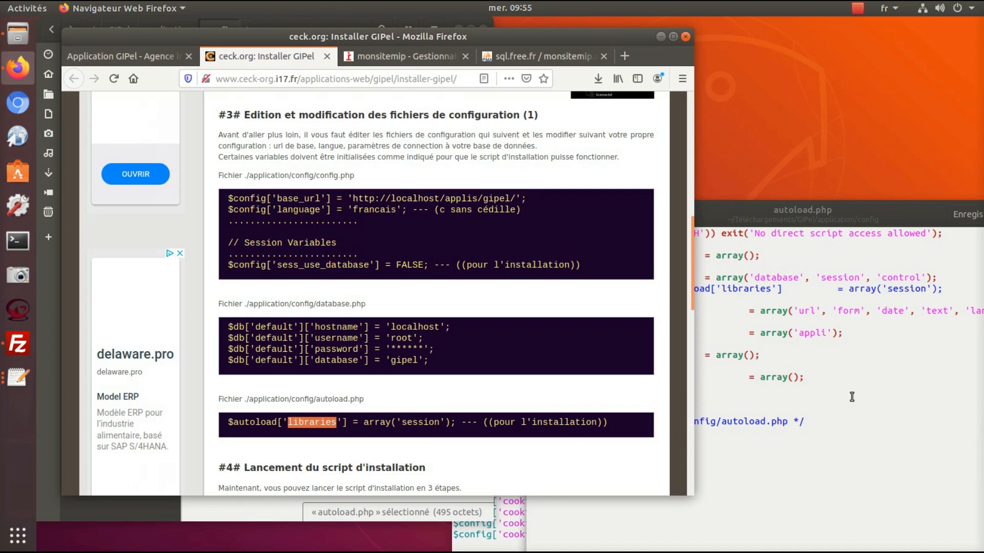
click(830, 358)
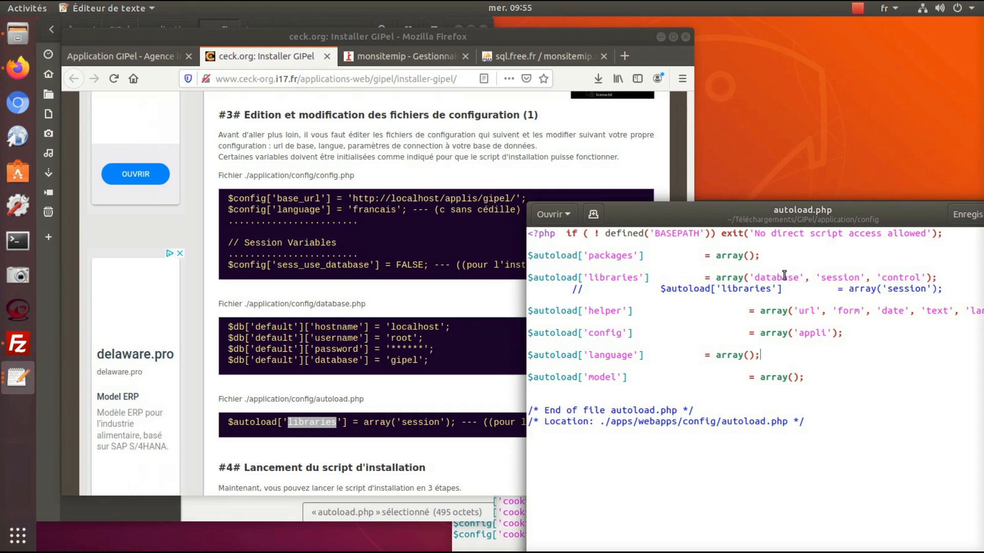
- Comment out the original libraries line, uncomment the session-only line, and save autoload.php
click(653, 281)
text(//)
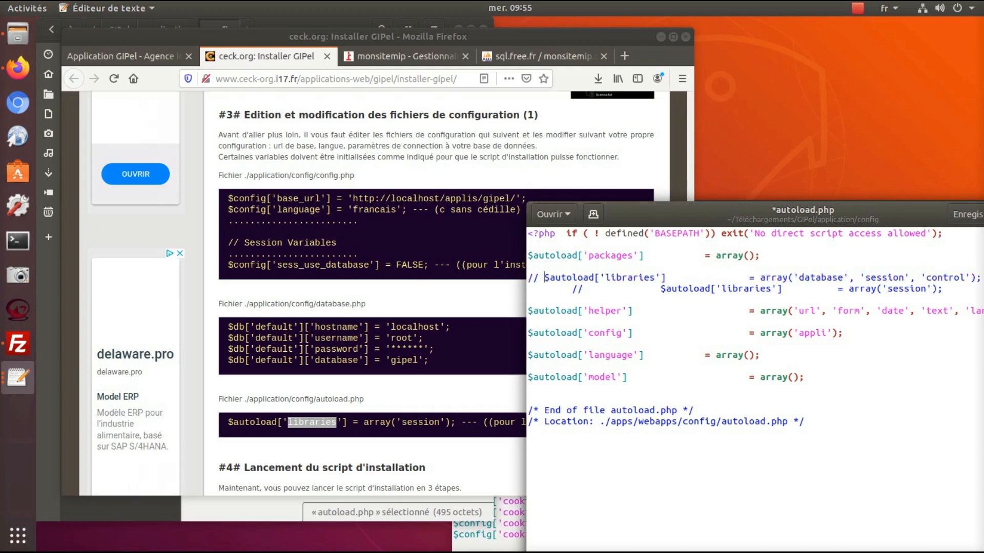
click(584, 289)
key(BackSpace)
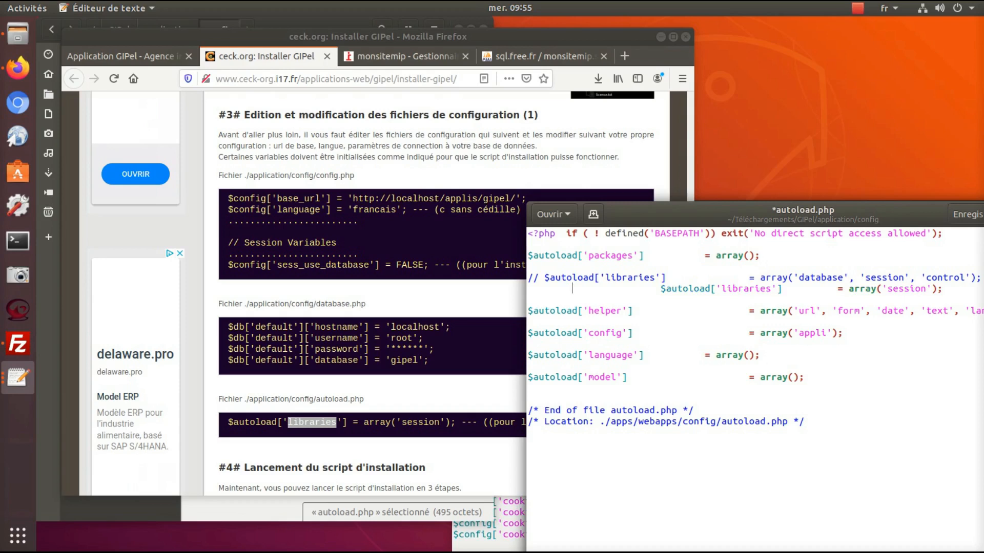
key(BackSpace)
key(BackSpace)
key(BackSpace)
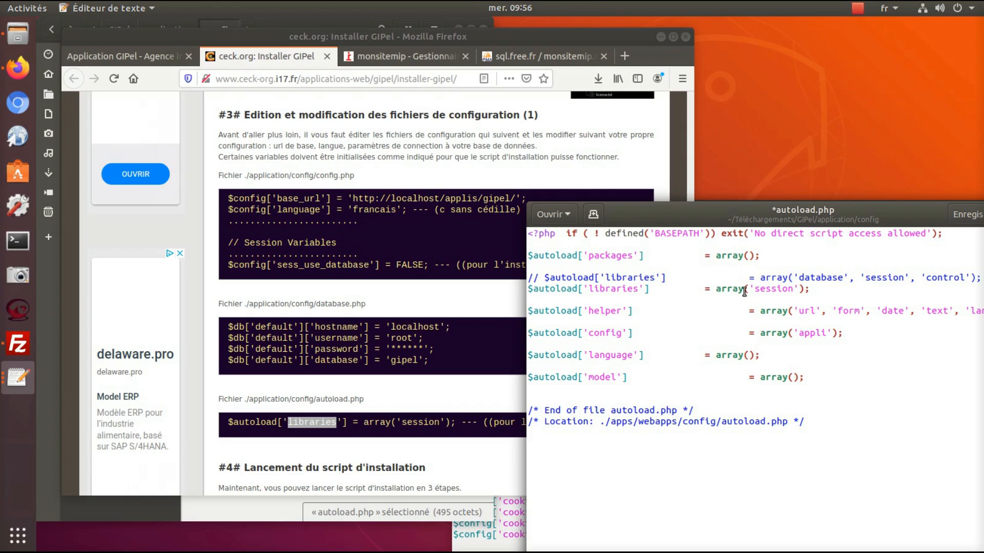
click(968, 214)
drag(922, 214, 899, 256)
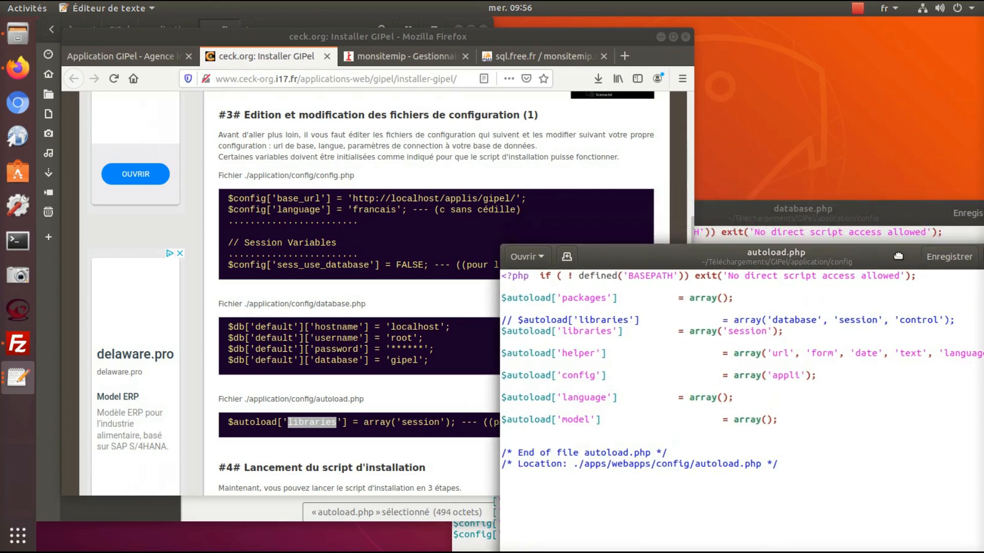
click(911, 211)
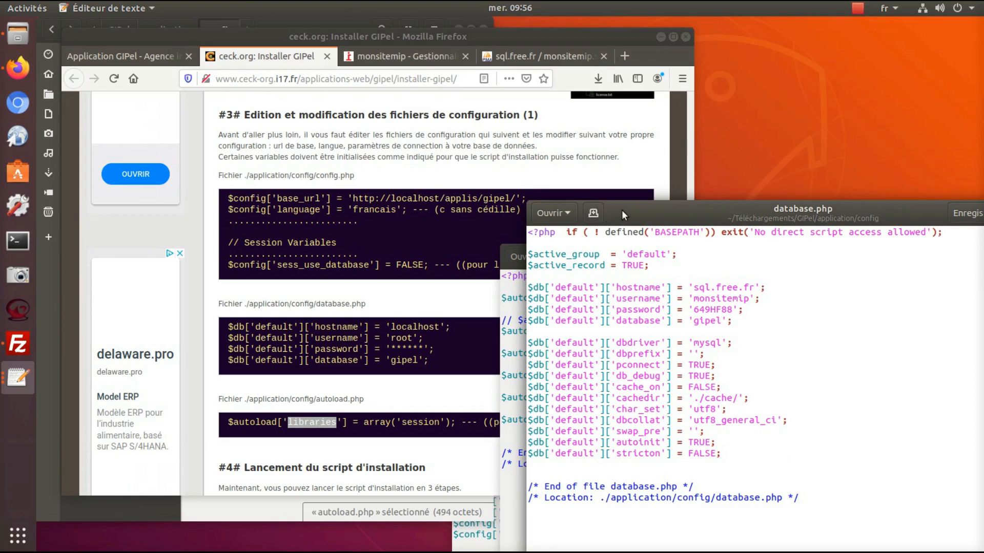
- Open application/config in both remote and local panes, widen the Dernière modification column, and refresh
click(18, 345)
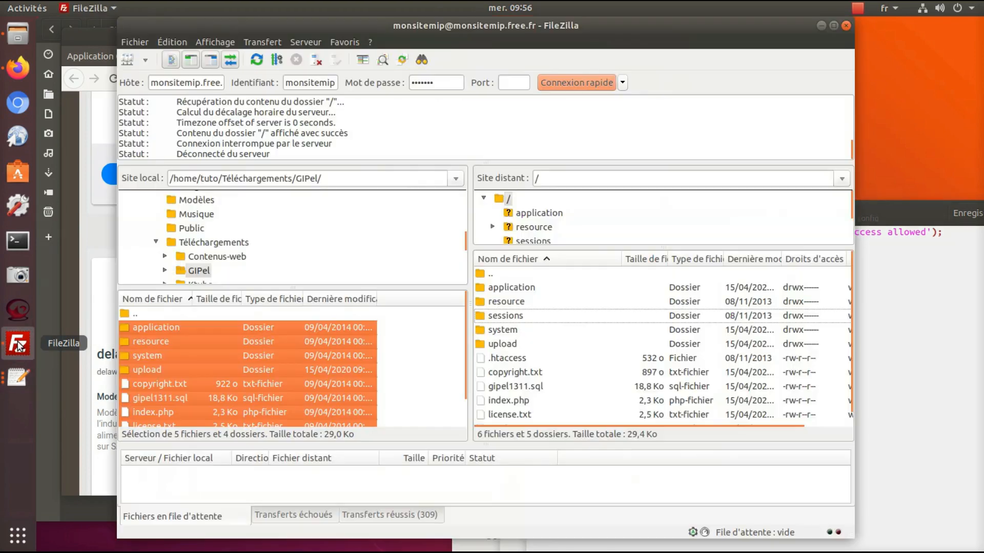
double_click(487, 287)
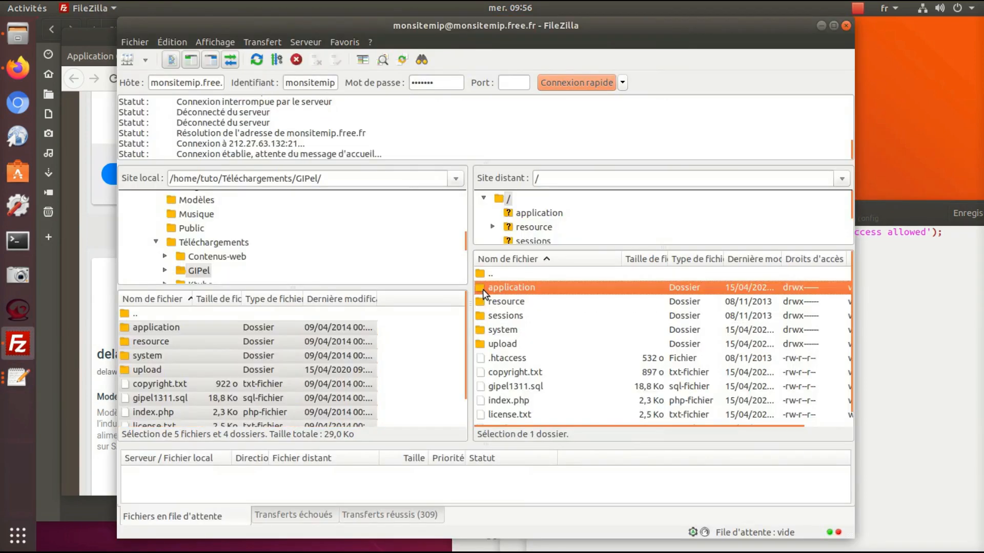
double_click(487, 305)
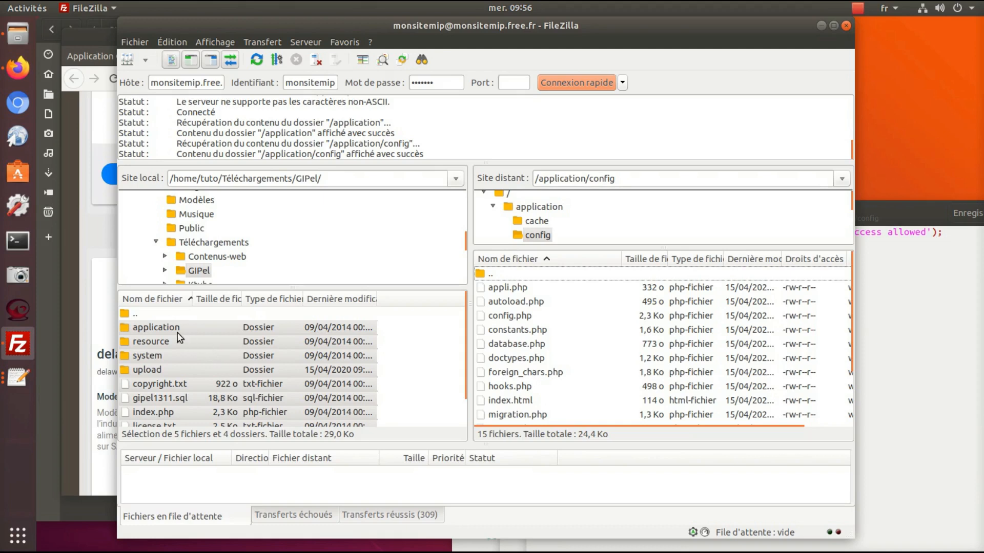
double_click(129, 329)
double_click(131, 341)
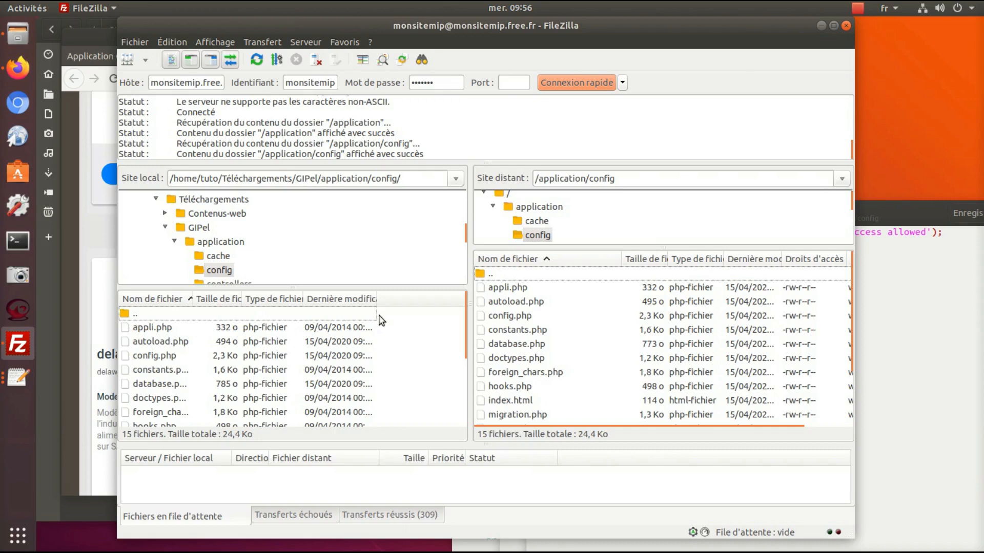
drag(378, 299, 408, 304)
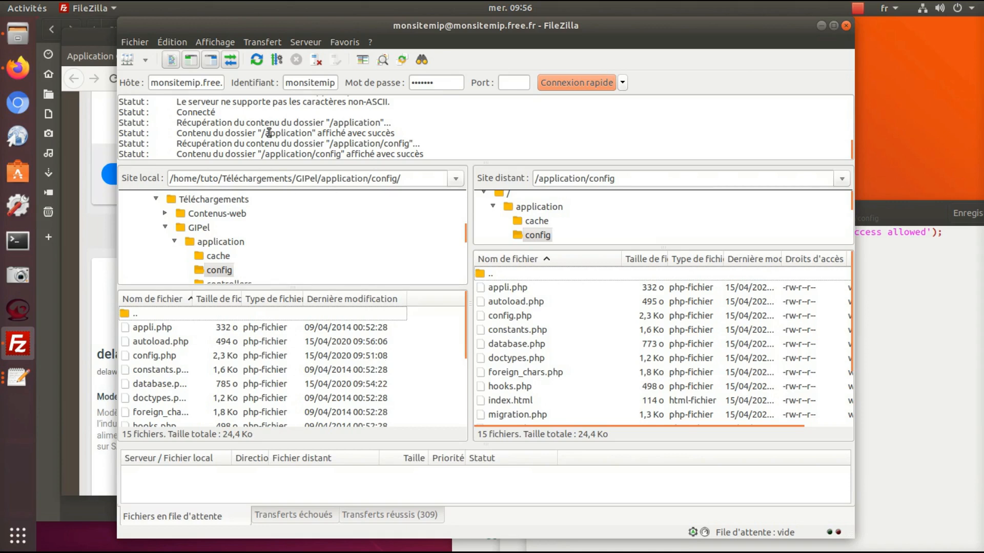
click(256, 60)
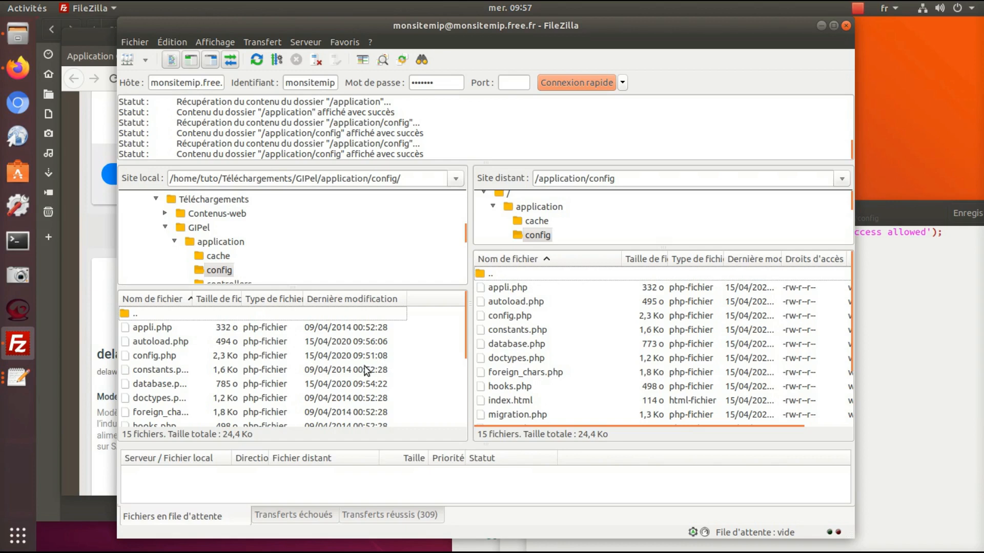
- Send config.php, database.php and autoload.php to the server's /application/config, then refresh the listings
click(172, 362)
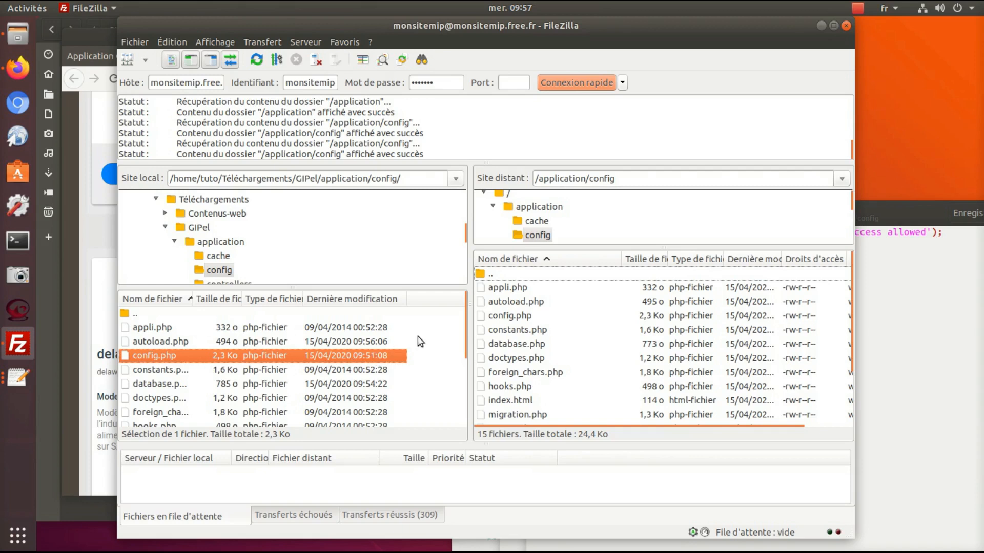
right_click(134, 358)
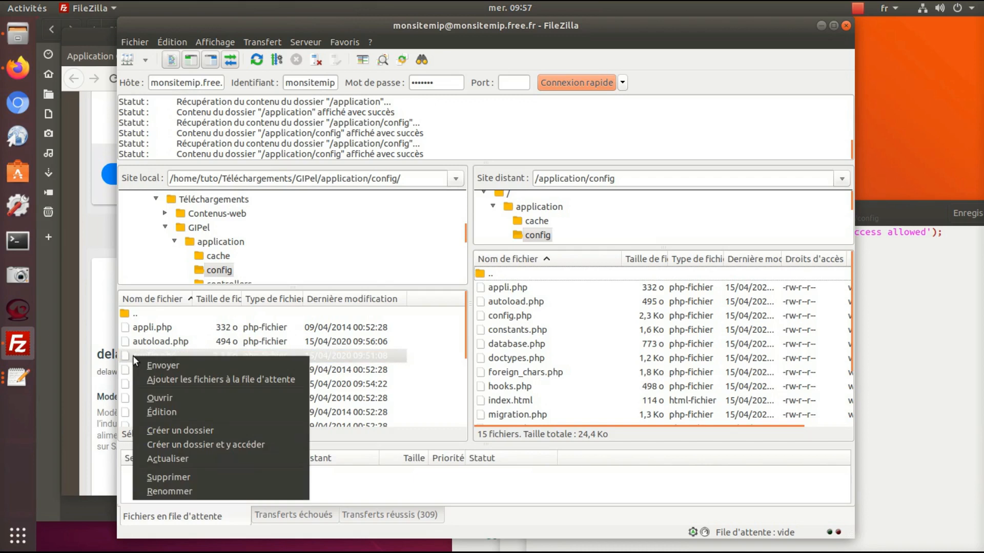
click(149, 364)
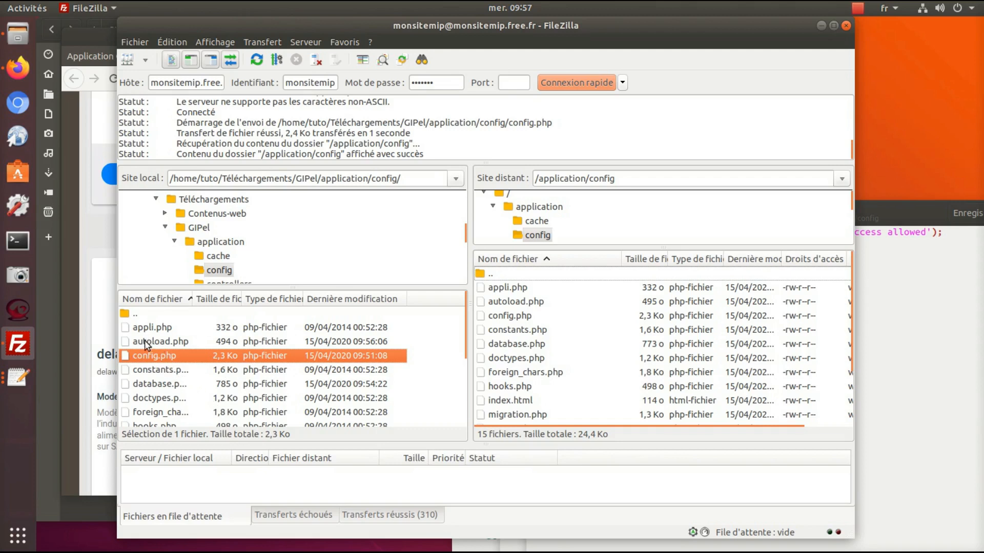
click(131, 385)
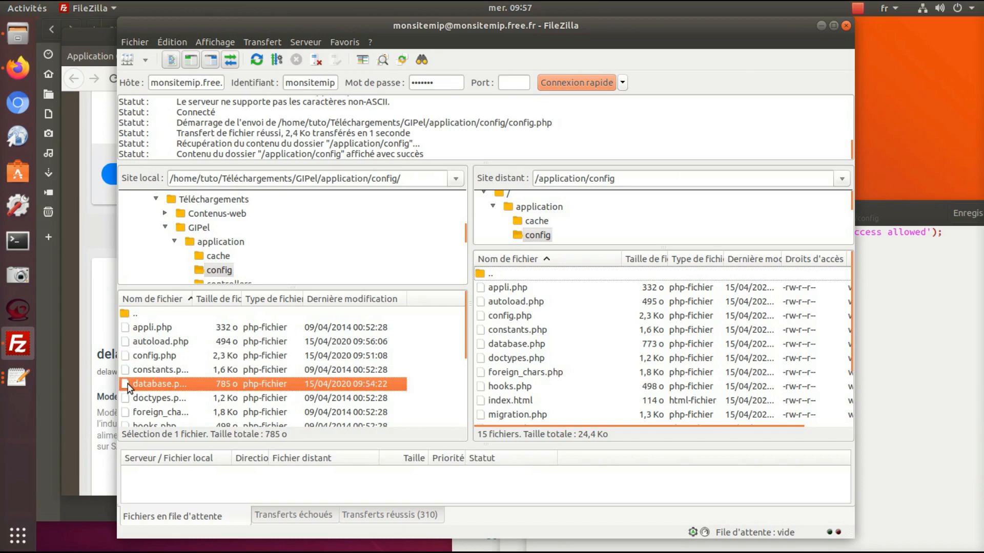
right_click(129, 388)
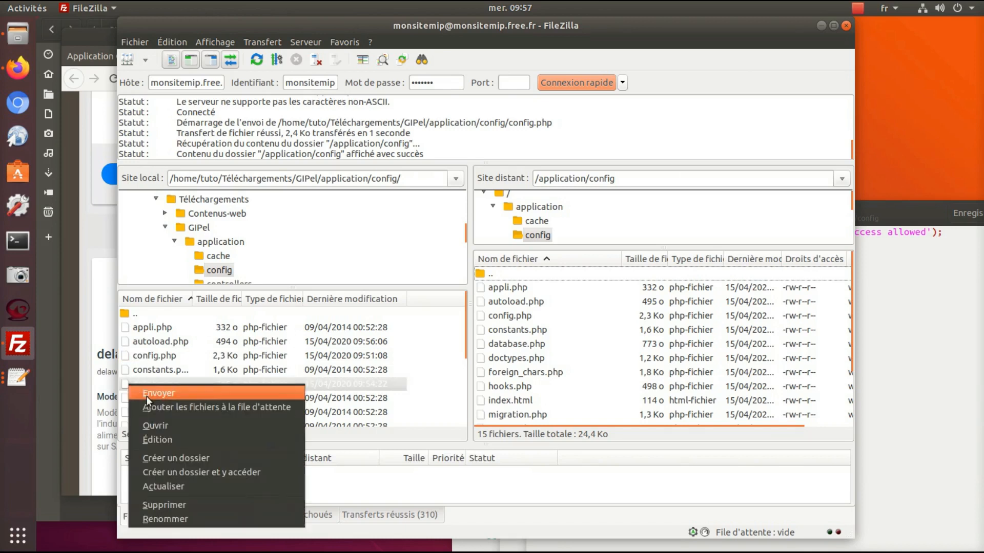
click(147, 395)
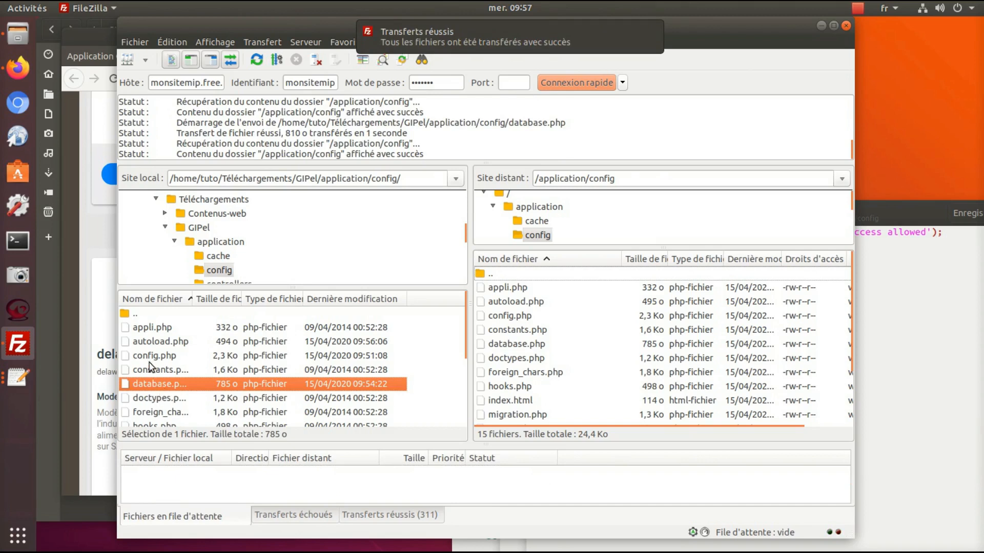
click(130, 342)
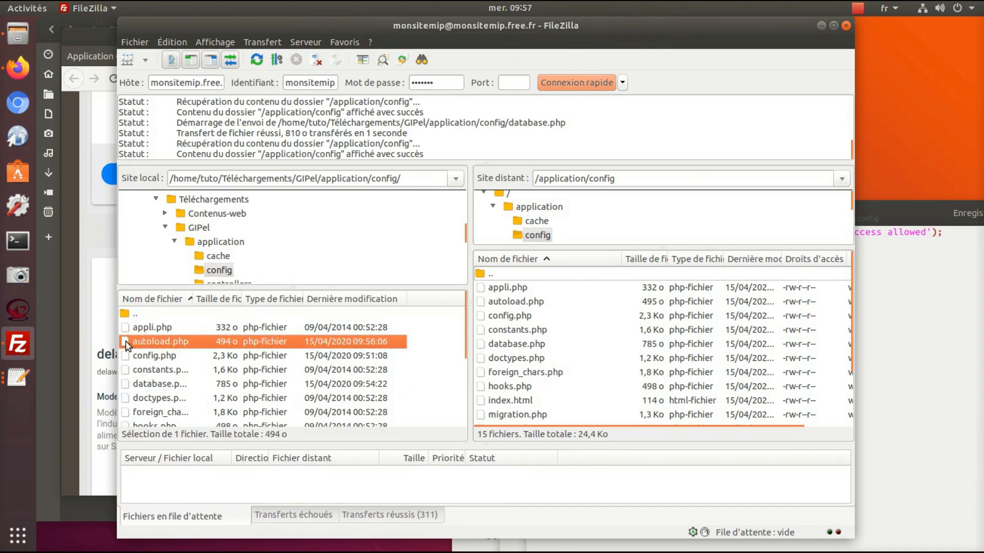
right_click(127, 343)
click(143, 353)
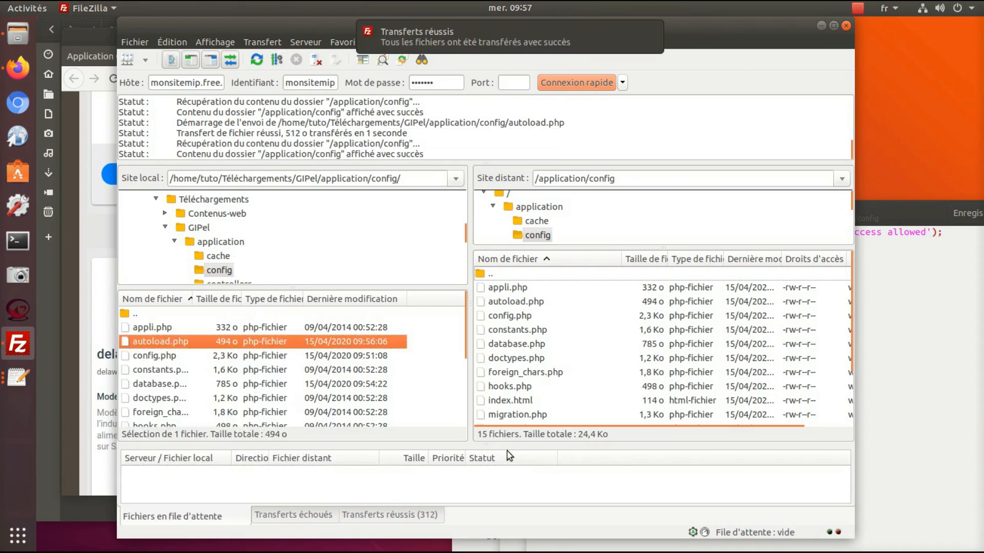
click(257, 60)
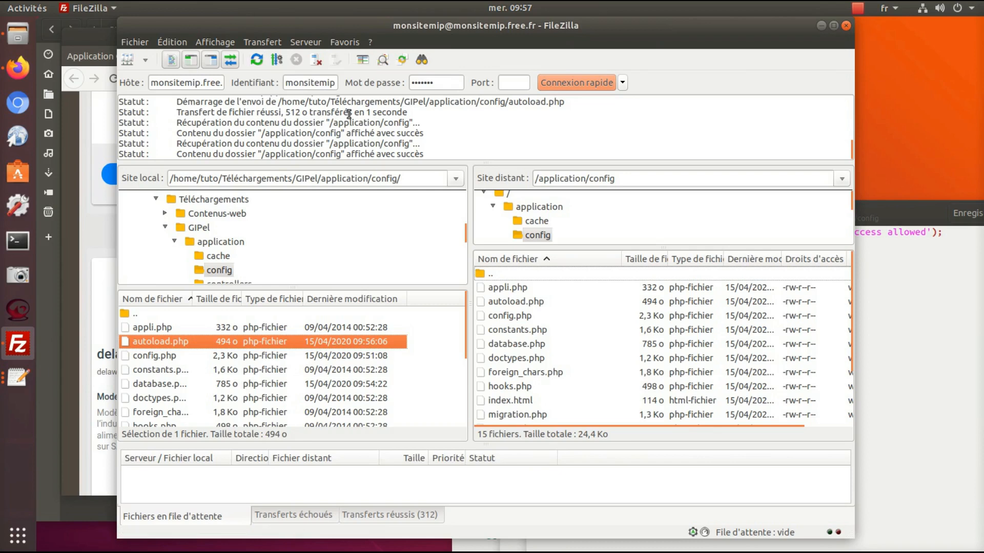
mouse_move(582, 38)
mouse_down()
mouse_move(577, 17)
mouse_move(587, 55)
mouse_up()
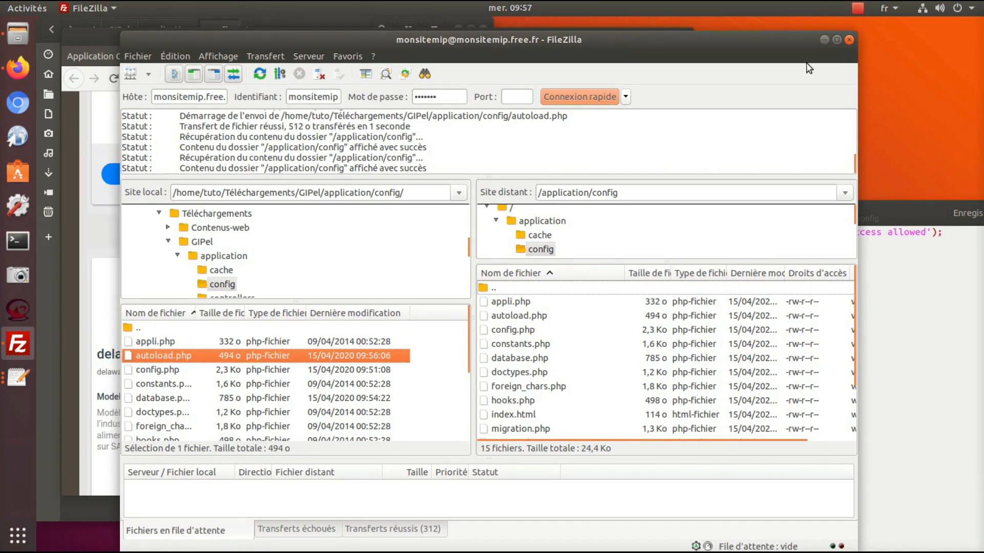
- Close FileZilla and scroll the ceck.org GIPel guide to section #4# on launching the installer
click(850, 40)
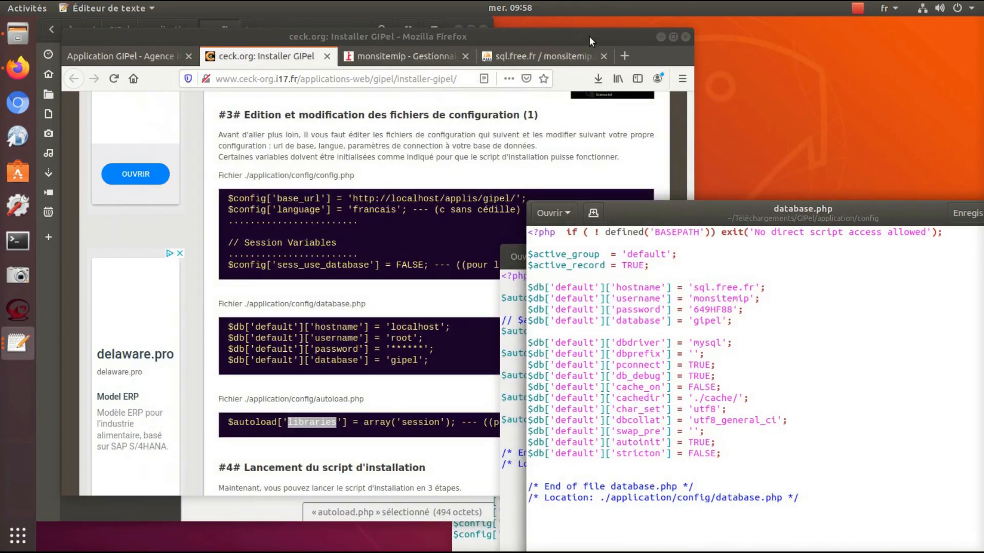
click(625, 56)
drag(610, 34, 735, 40)
click(385, 64)
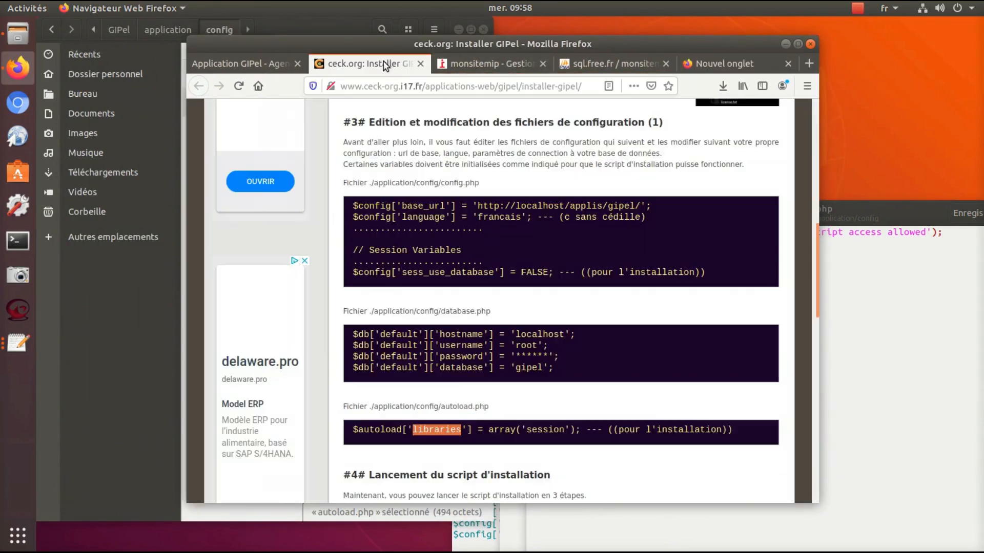
scroll(502, 329, down, 3)
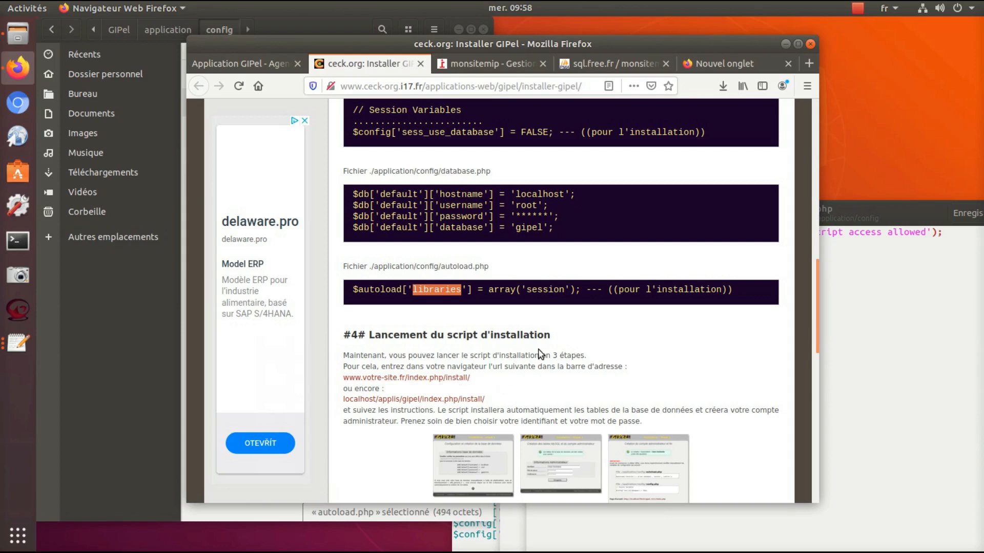
click(735, 61)
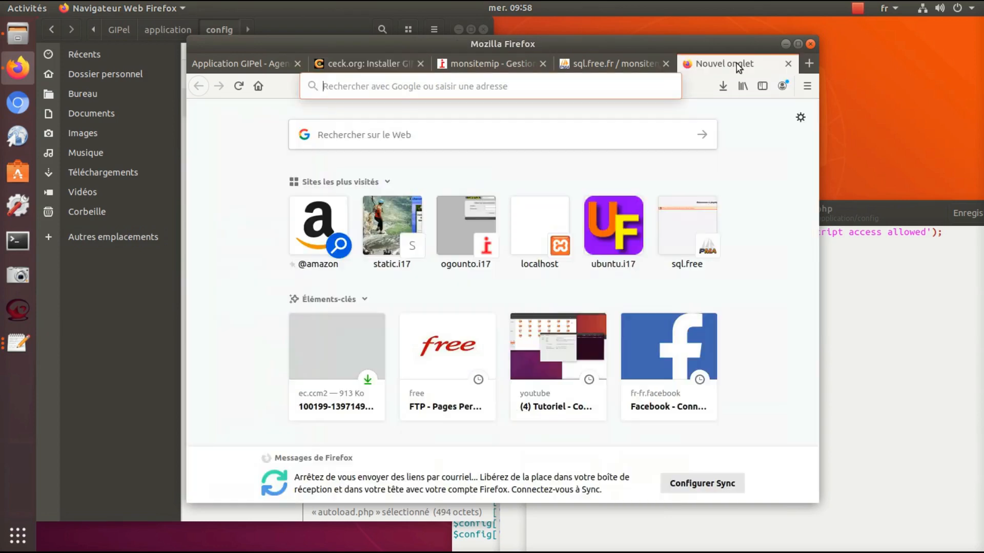
- Load the site's index.php/install address in the new tab, checking it against the guide
click(559, 137)
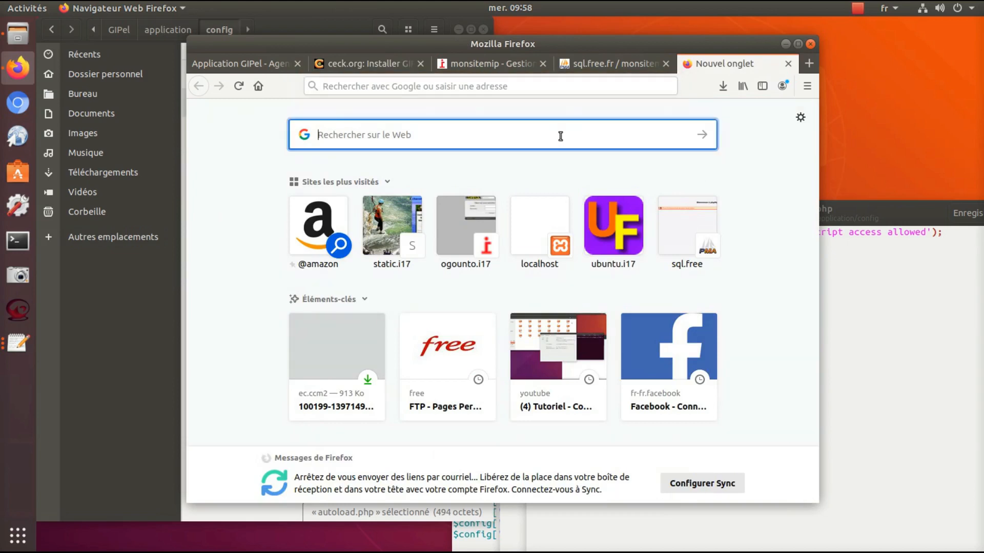
click(554, 85)
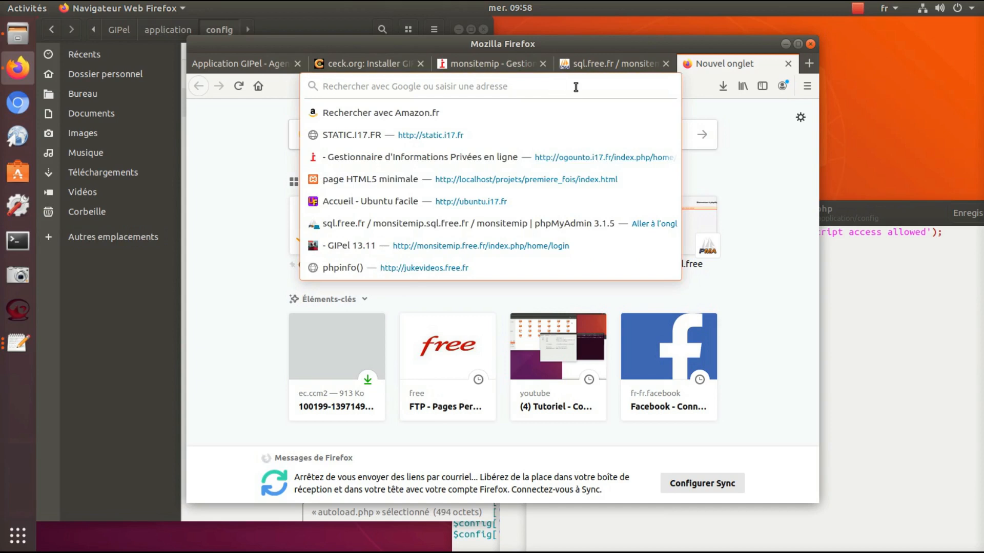
text(mons)
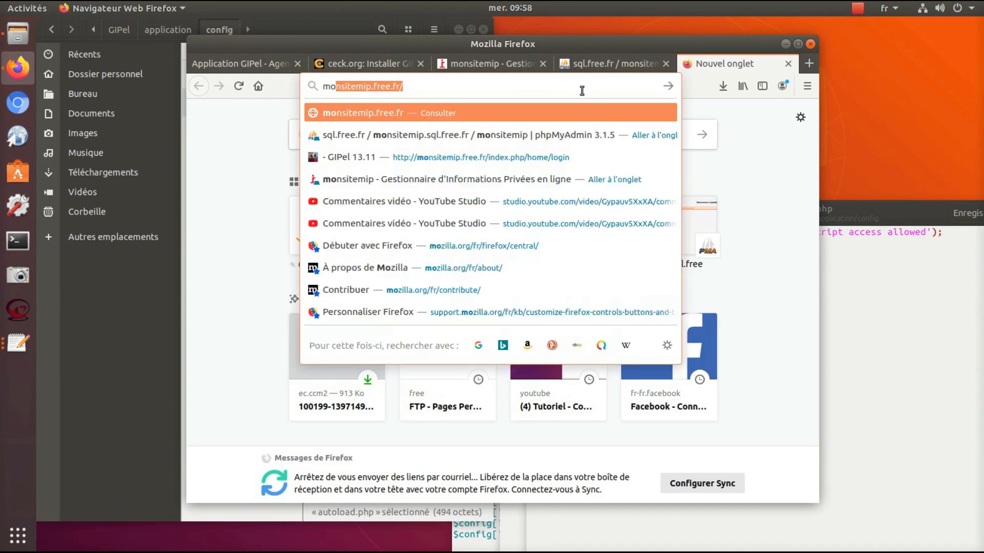
text(ite)
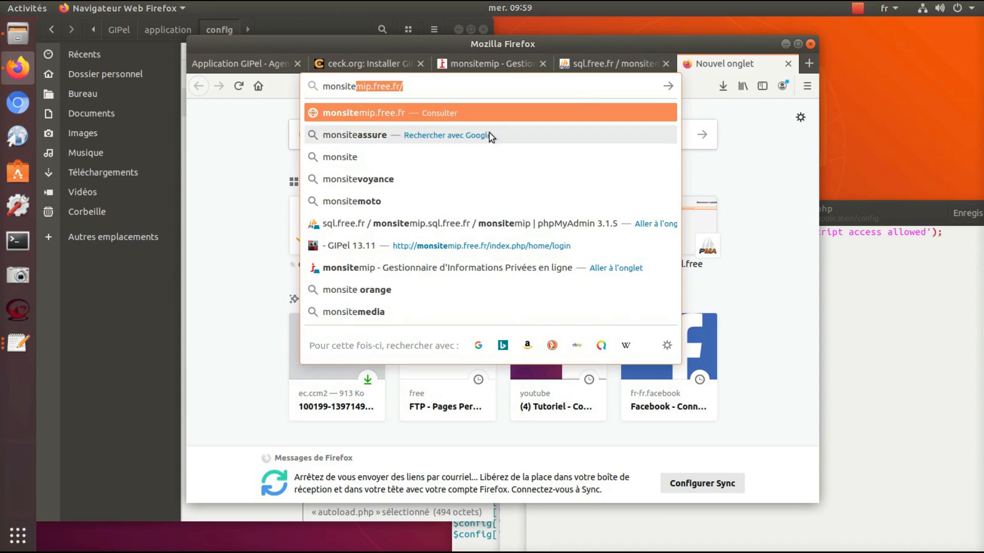
click(429, 90)
text(i)
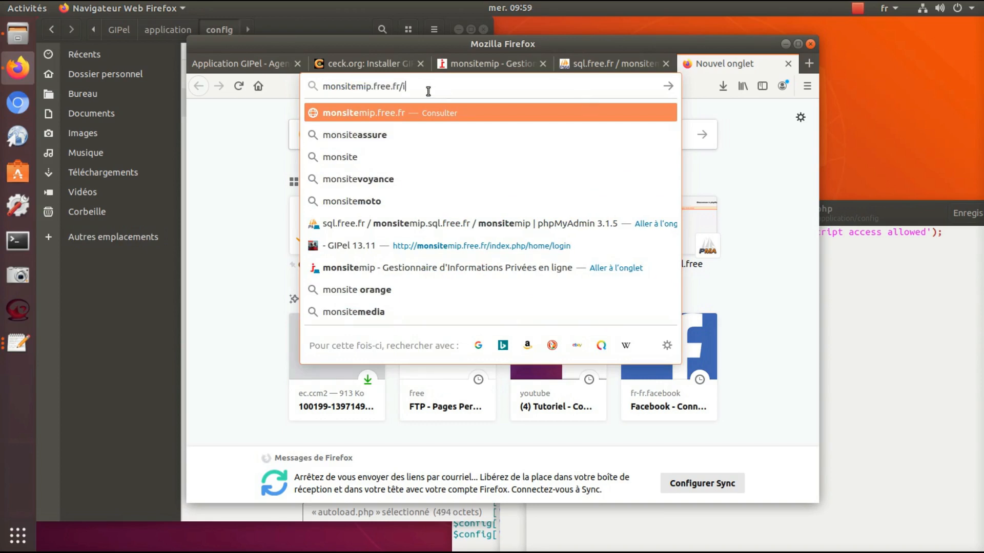
text(ndex)
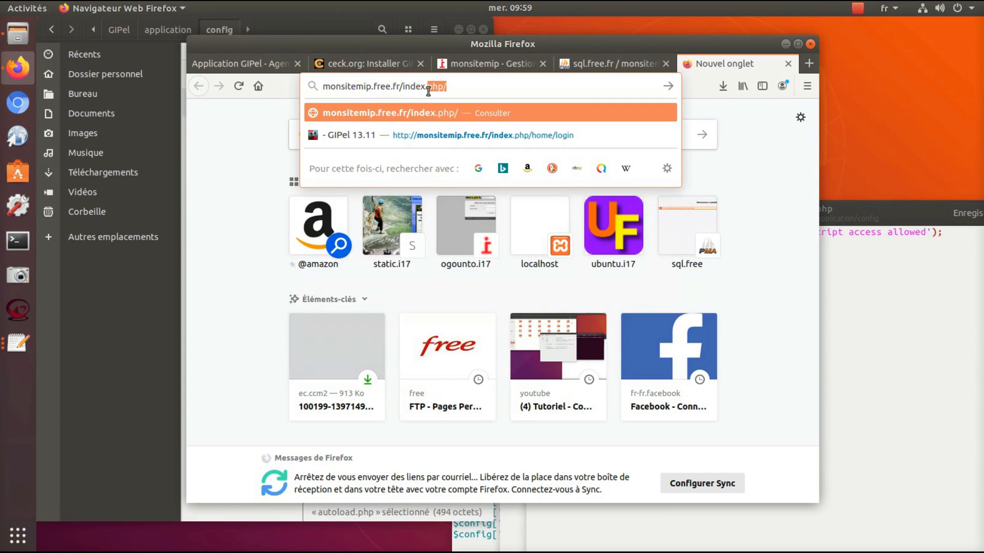
text(.php/inst)
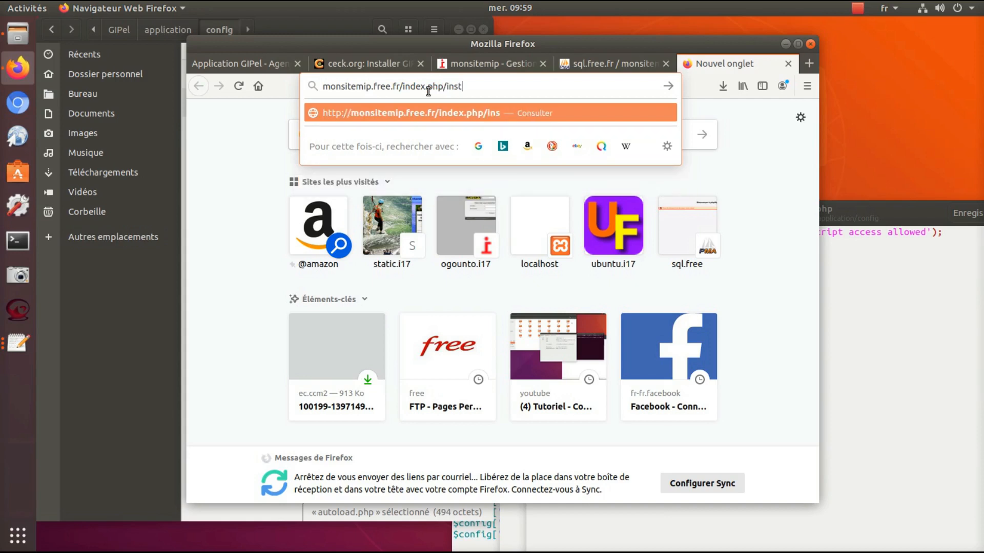
text(all)
click(392, 63)
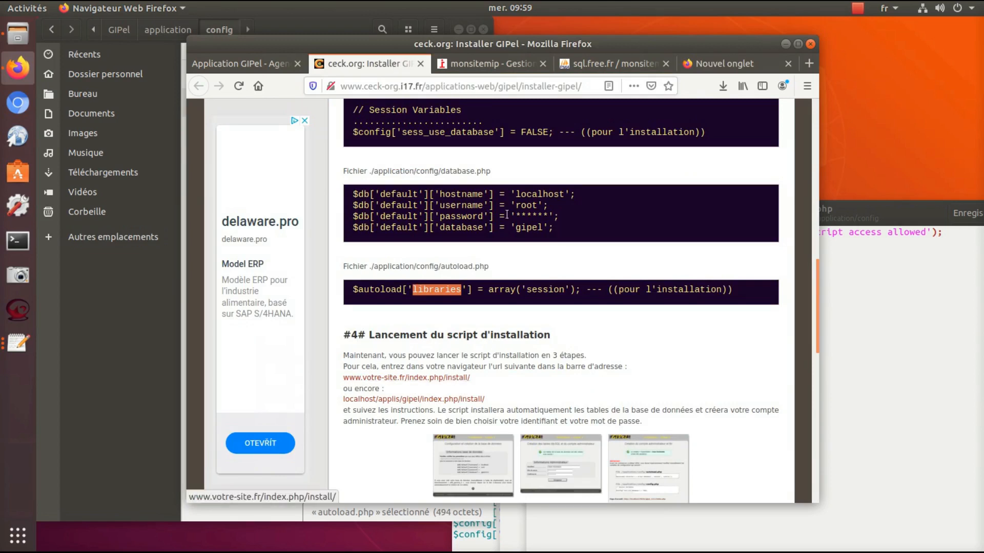
click(723, 64)
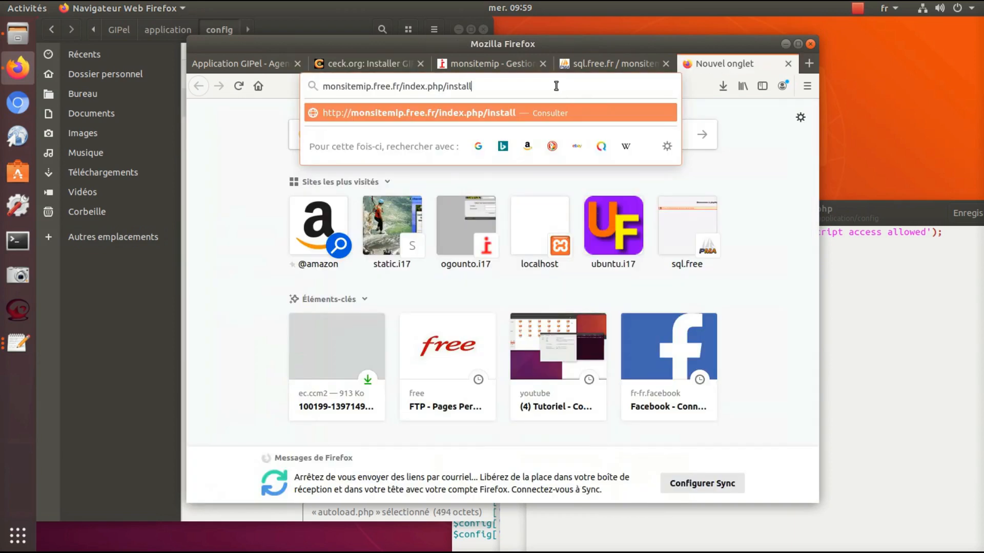
key(Return)
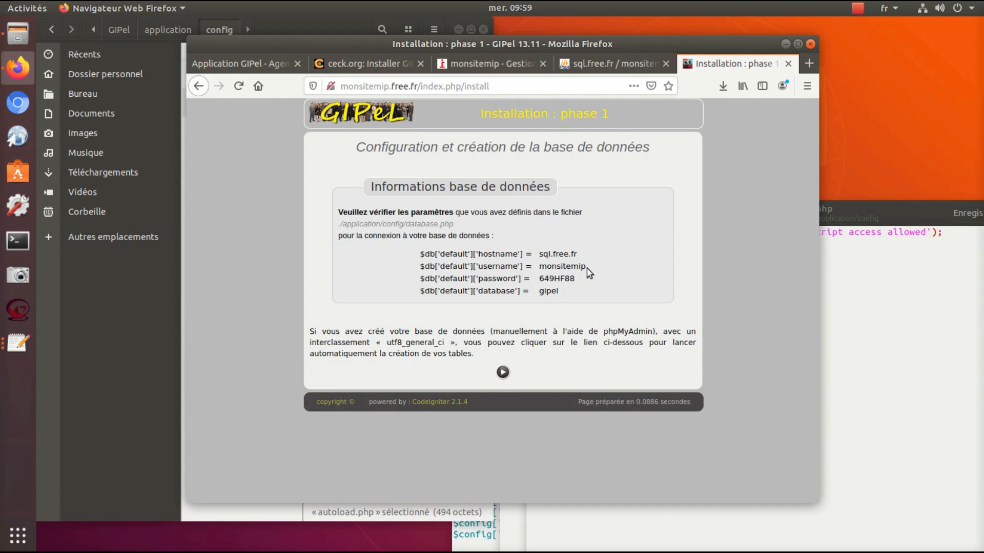
- Highlight the database username on the phase 1 page, then proceed with Etape suivante
drag(587, 267, 537, 254)
drag(587, 267, 540, 298)
click(503, 374)
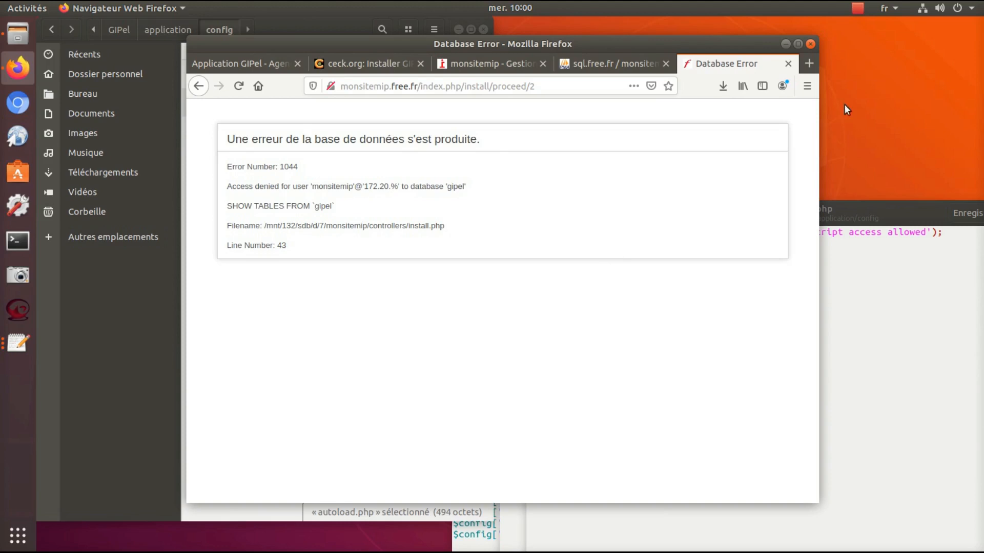
- Use the window controls above the Database Error 1044 page
click(858, 8)
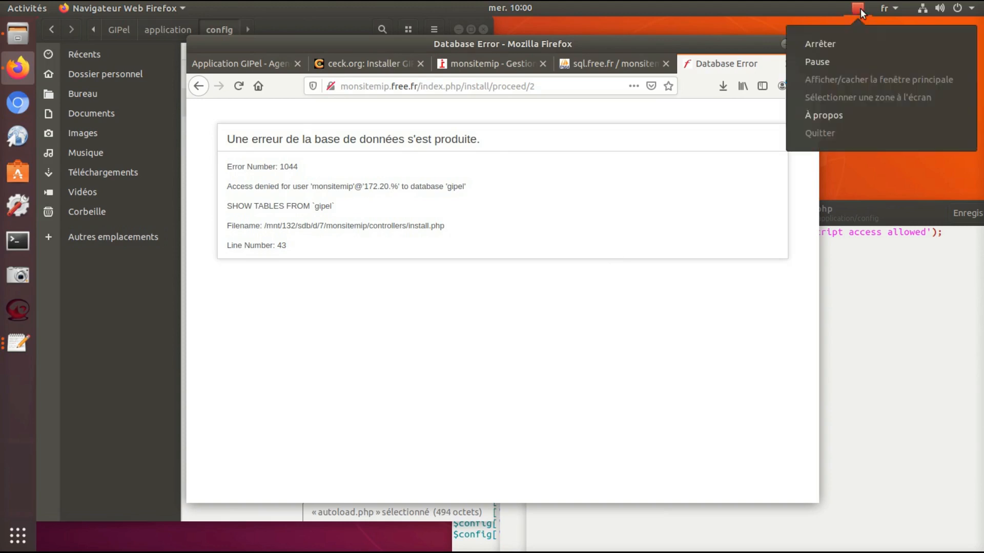
click(847, 42)
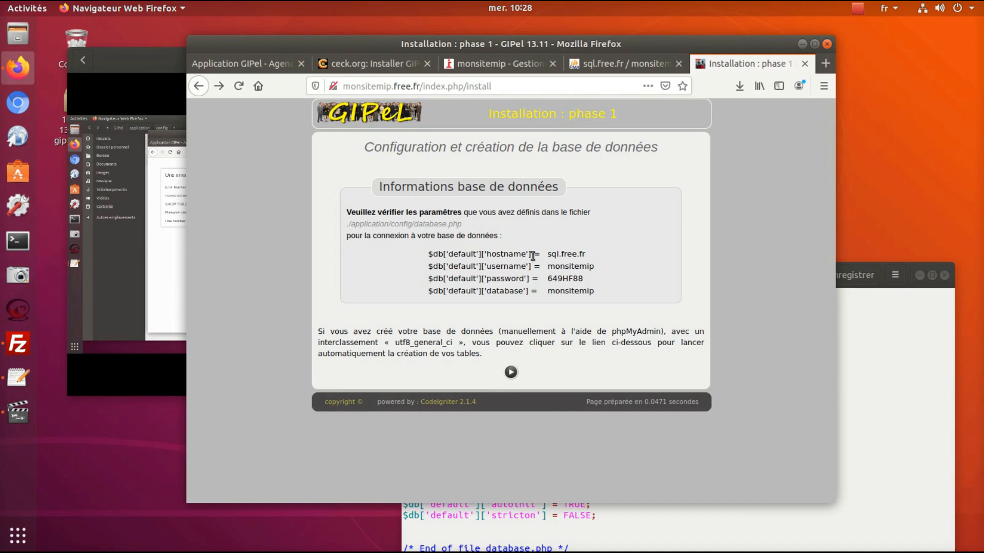
drag(528, 253, 488, 254)
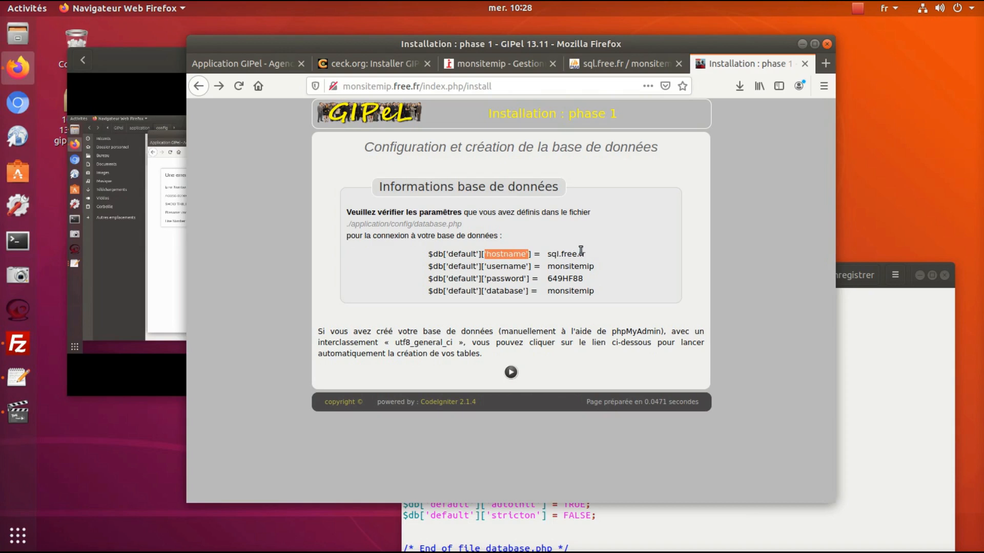
drag(527, 267, 486, 267)
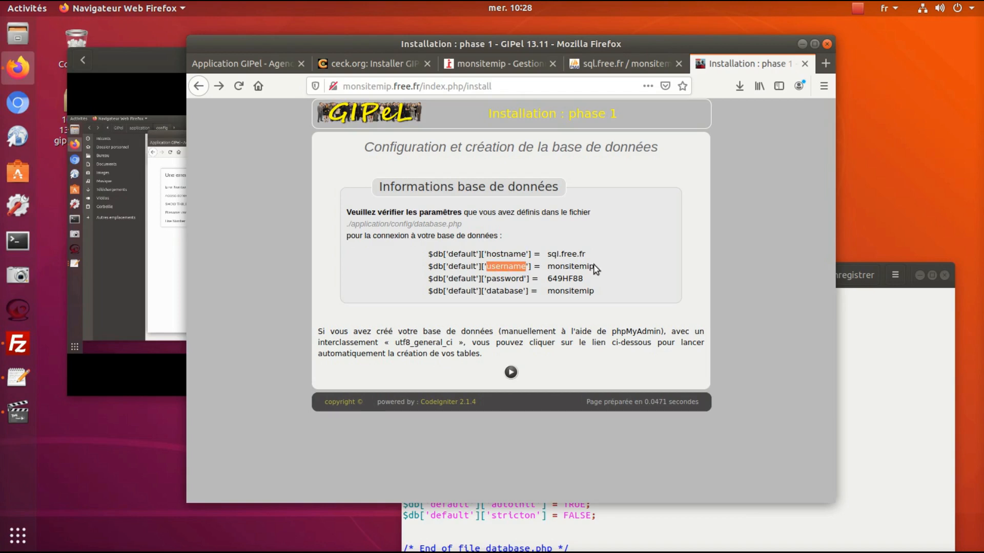
drag(595, 266, 552, 268)
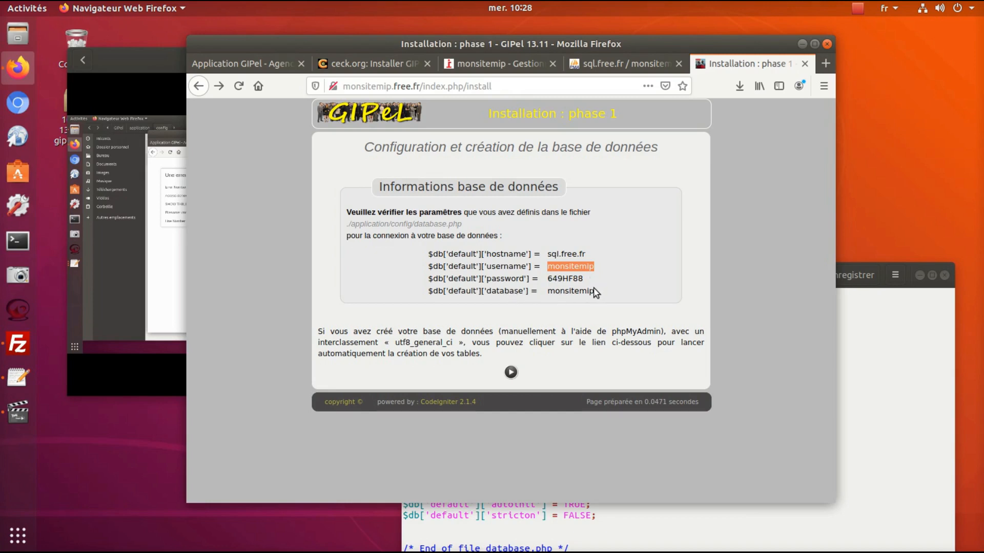
drag(594, 291, 552, 291)
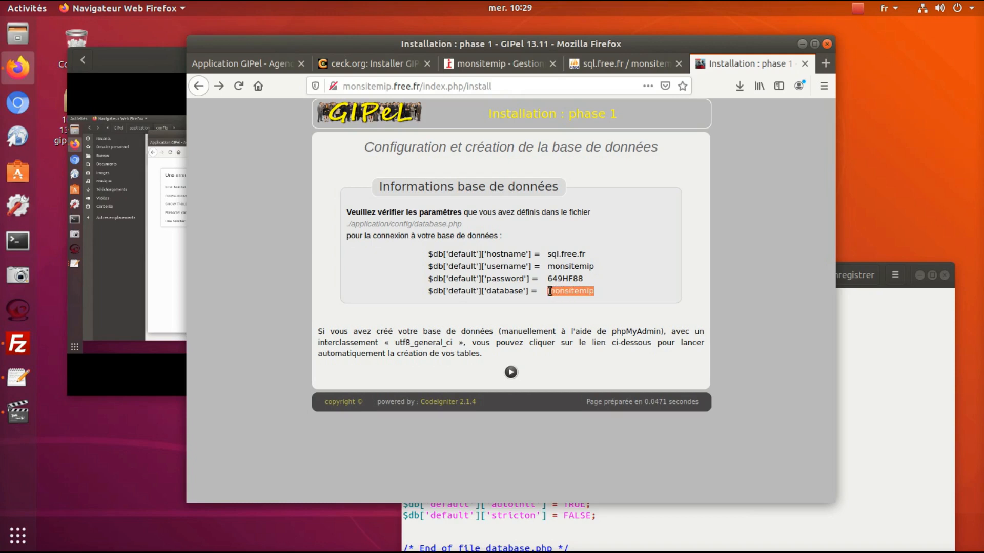
click(601, 300)
- Change the monsitemip database collation to utf8_general_ci in phpMyAdmin's Opérations, then return to the installer
click(618, 66)
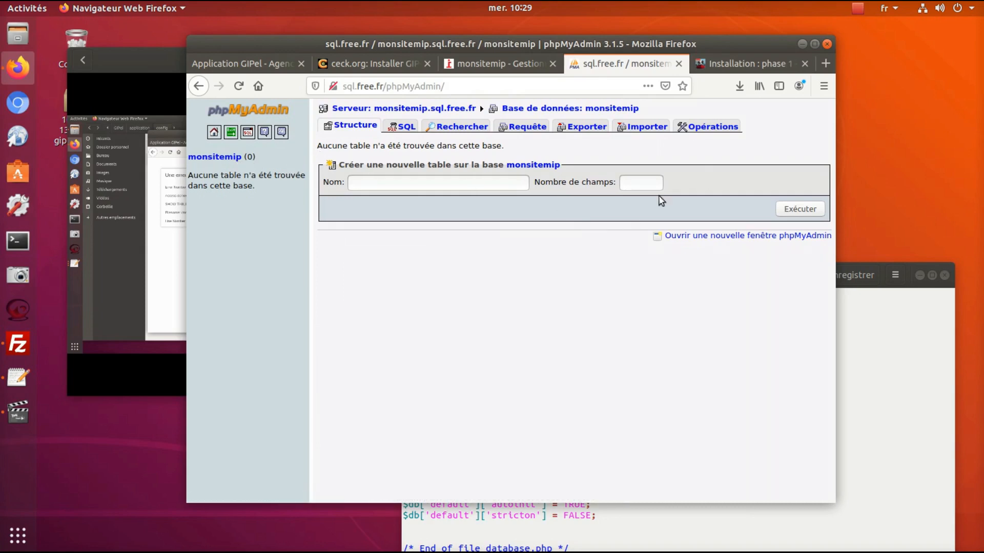
click(705, 128)
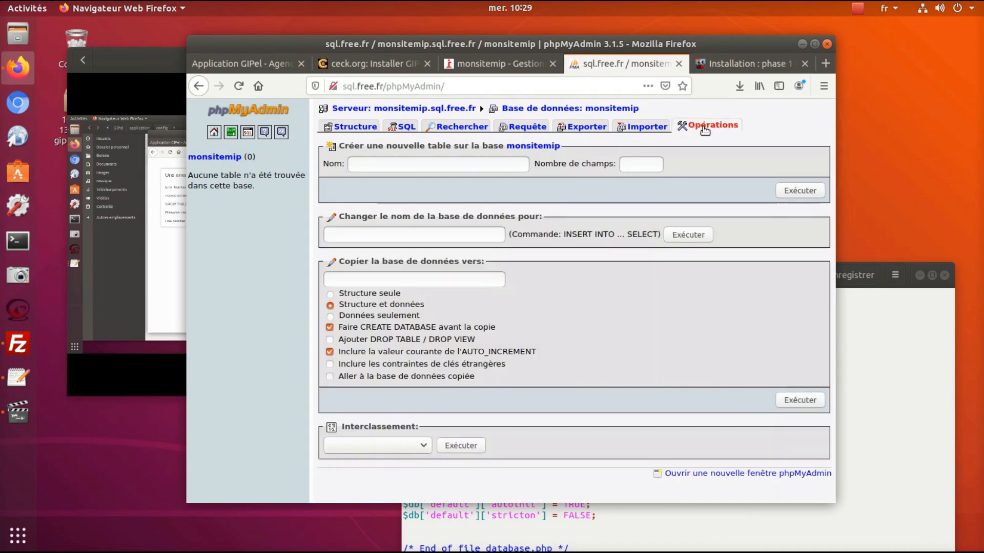
click(425, 446)
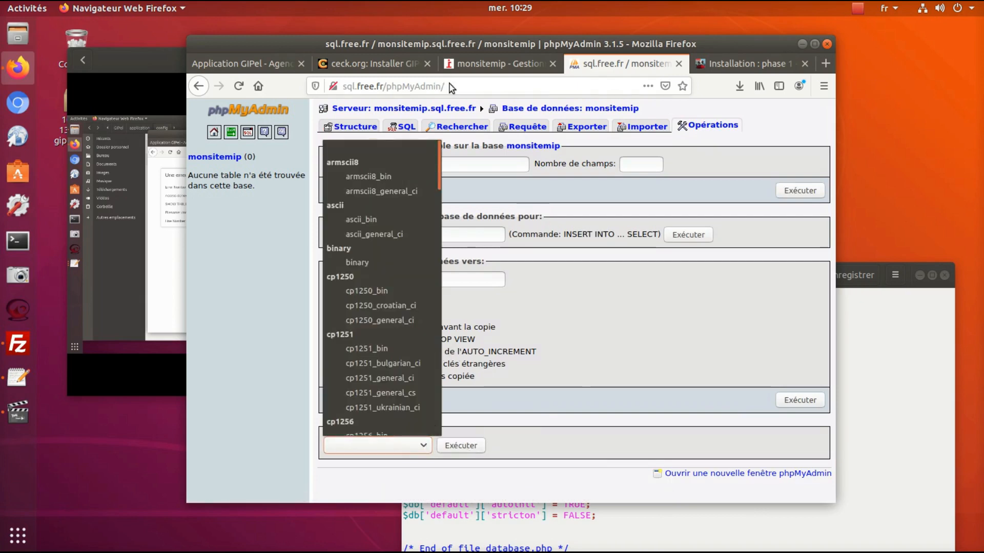
drag(439, 177, 463, 403)
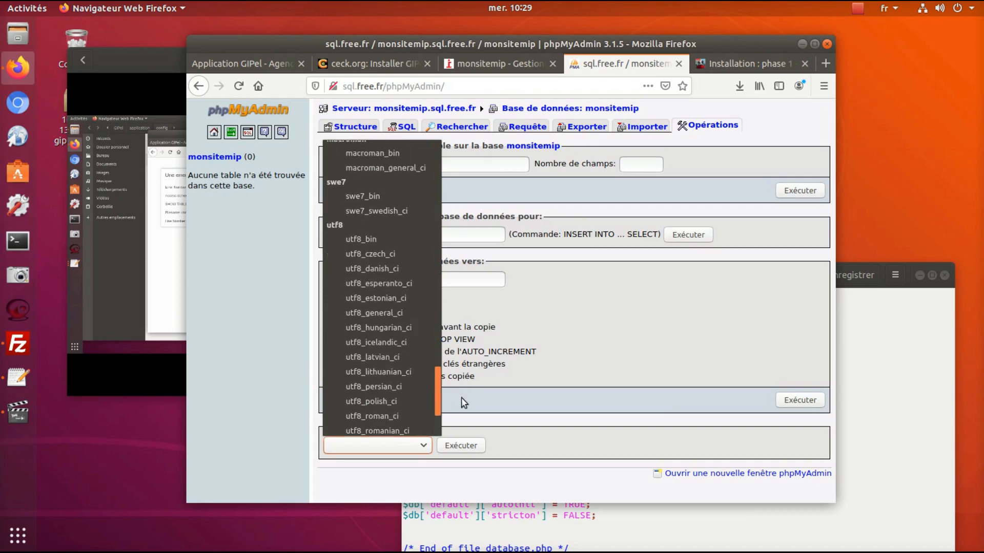
click(377, 313)
click(463, 449)
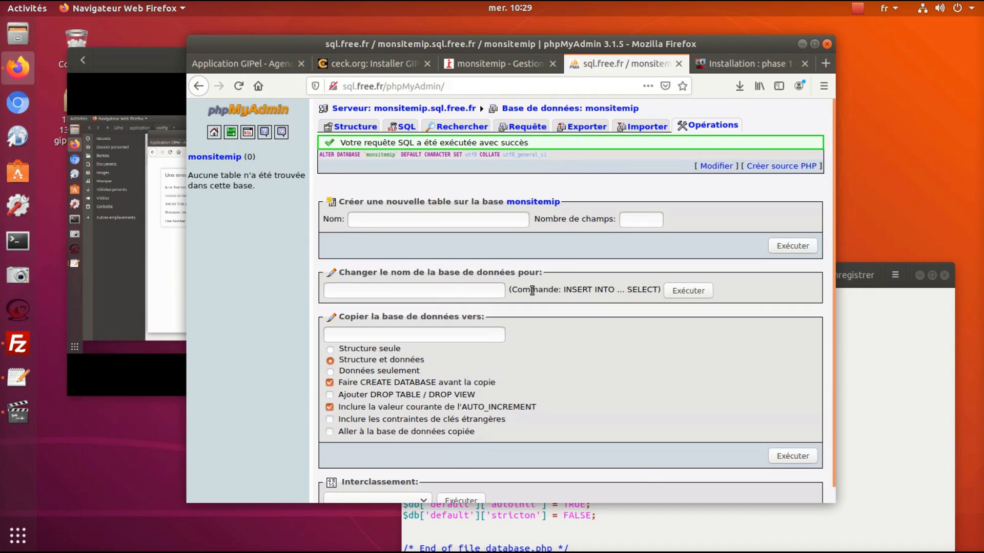
click(743, 70)
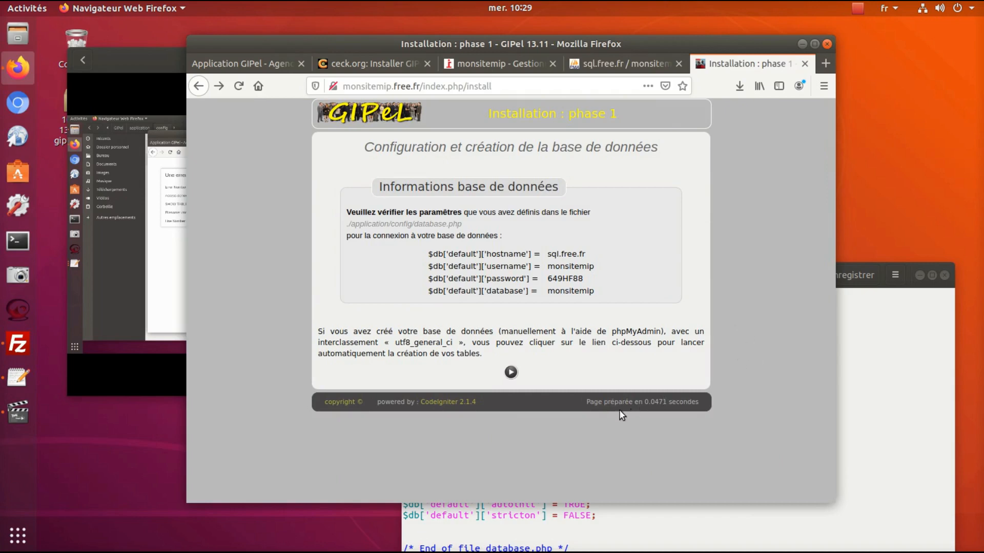
- Run the installer's automatic table creation to reach phase 2, then switch to phpMyAdmin
click(511, 374)
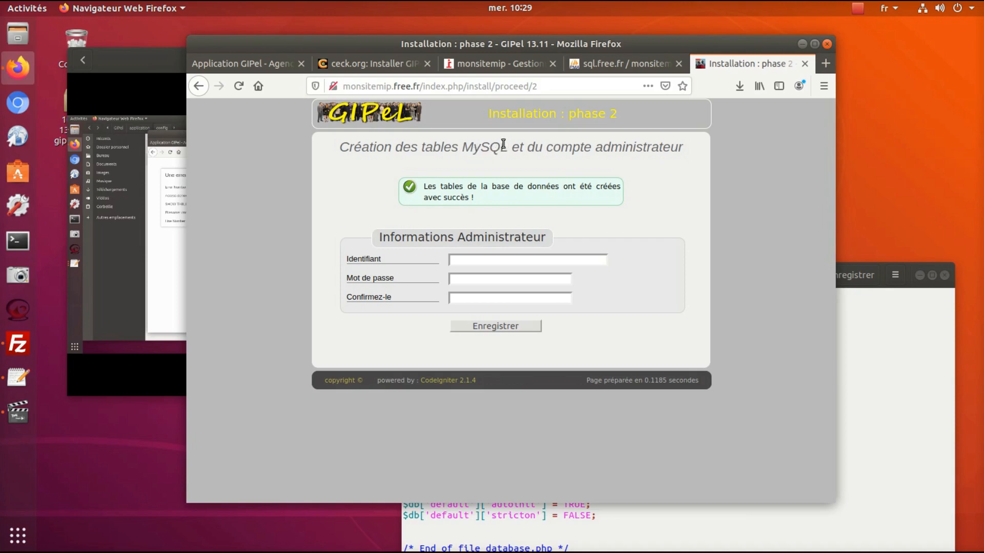
click(623, 63)
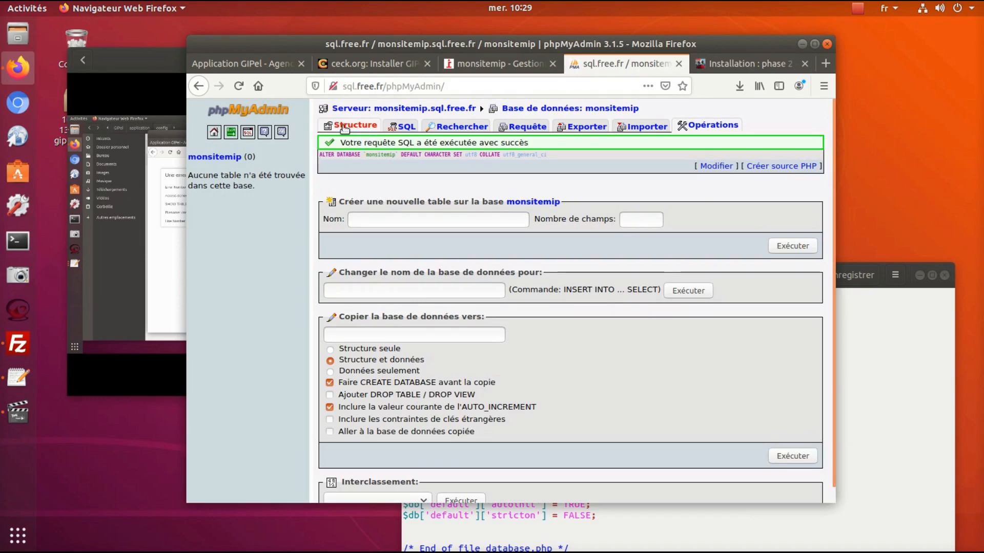
- Reload phpMyAdmin, confirming the resend, so the six new tables appear
click(239, 87)
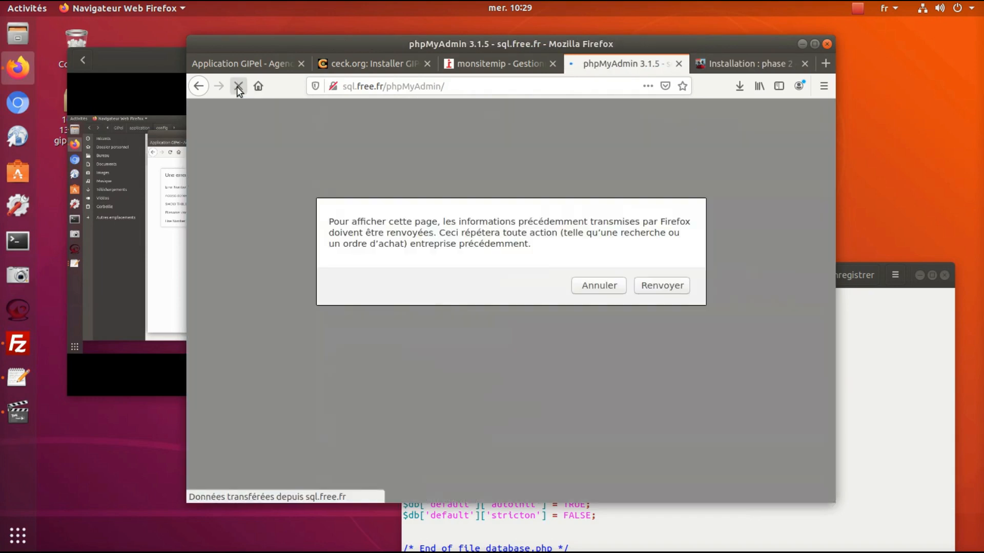
click(661, 289)
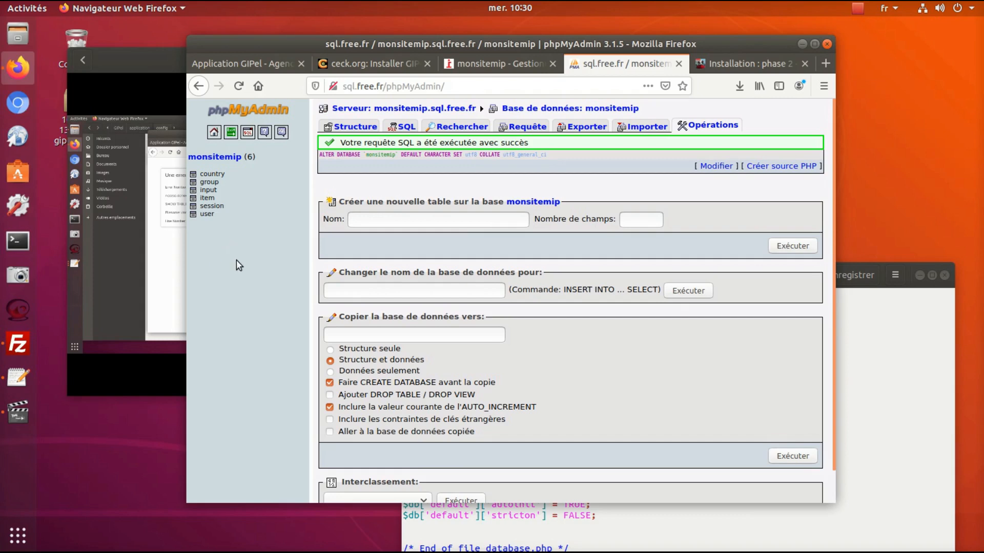
- Back on the phase 2 form, enter the administrator login in the Identifiant field
click(749, 67)
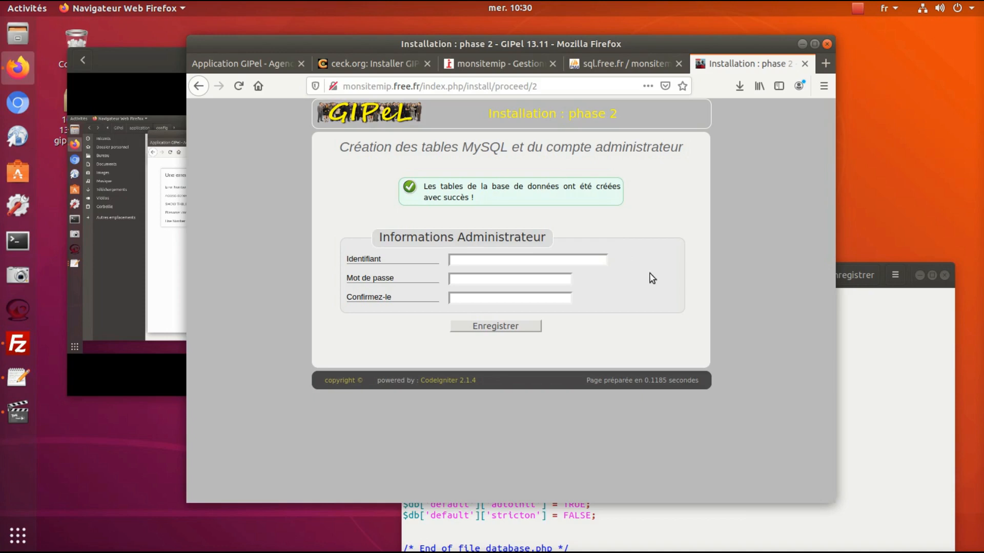
click(591, 260)
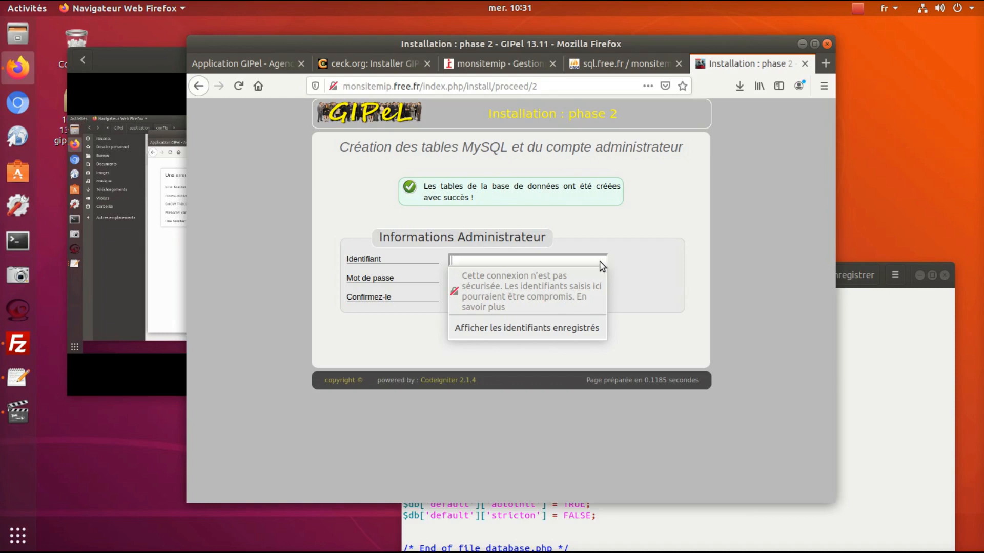
text(toto)
- Dismiss the insecure-connection warning and put the cursor in the Mot de passe field
click(641, 264)
click(556, 282)
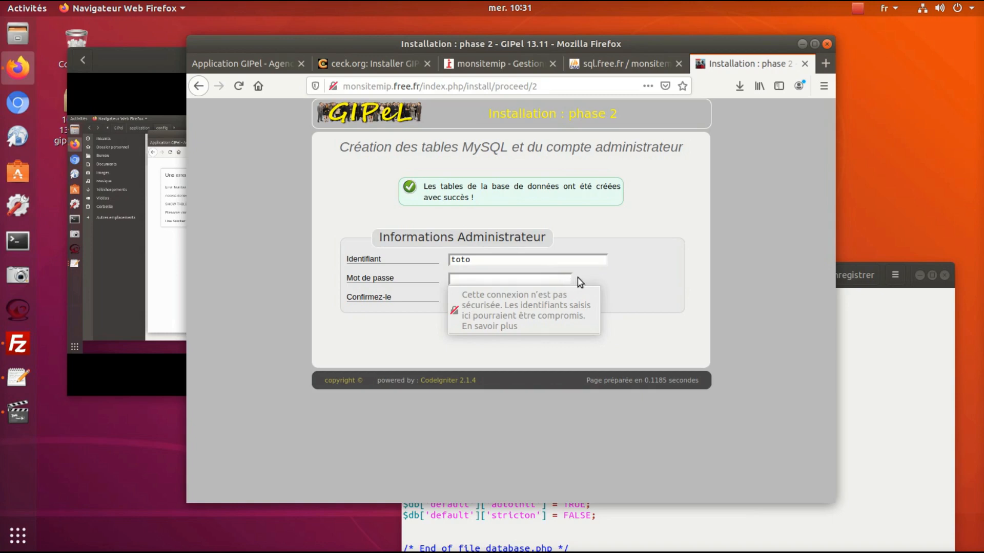
click(579, 281)
click(566, 279)
click(630, 267)
click(560, 279)
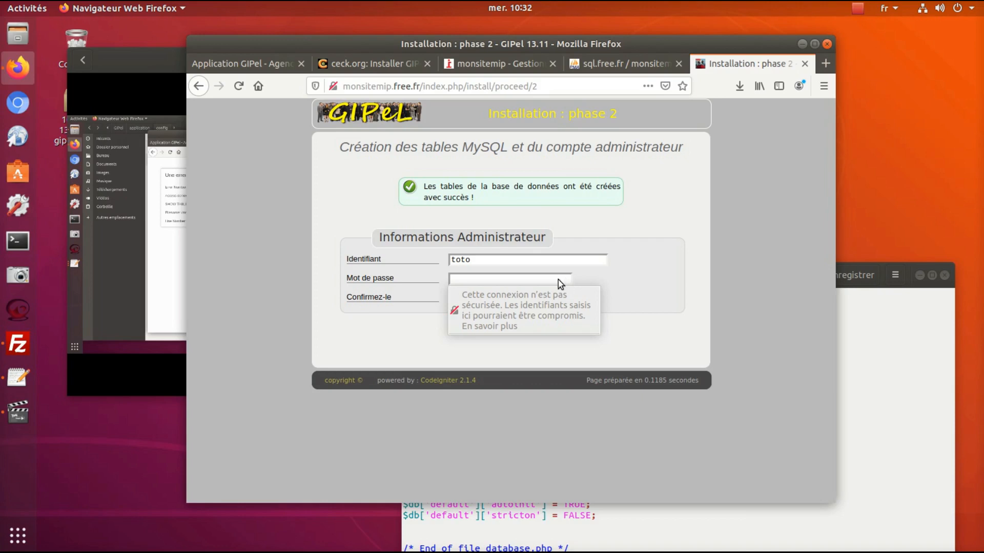
- Enter and confirm a password for administrator toto, then submit the account details
click(551, 276)
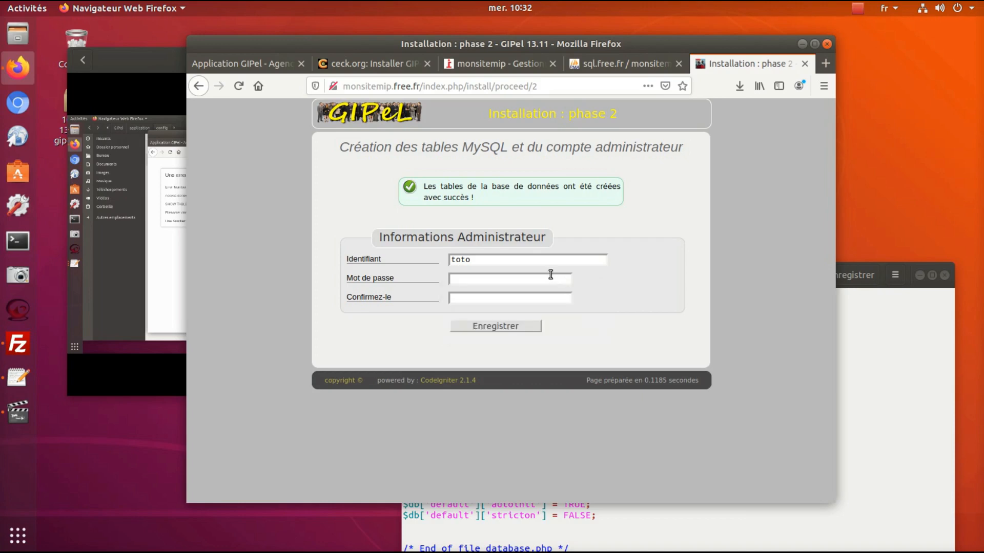
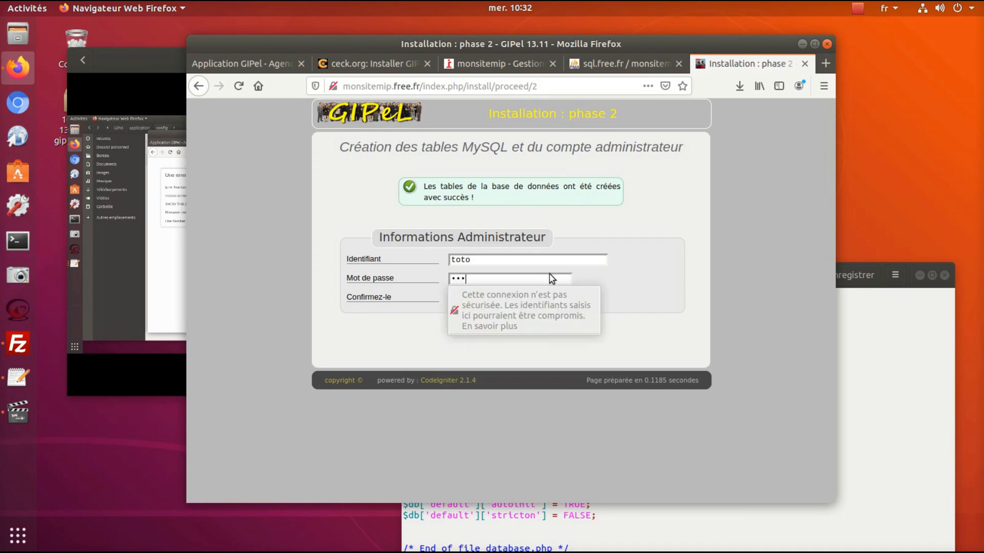
key(Tab)
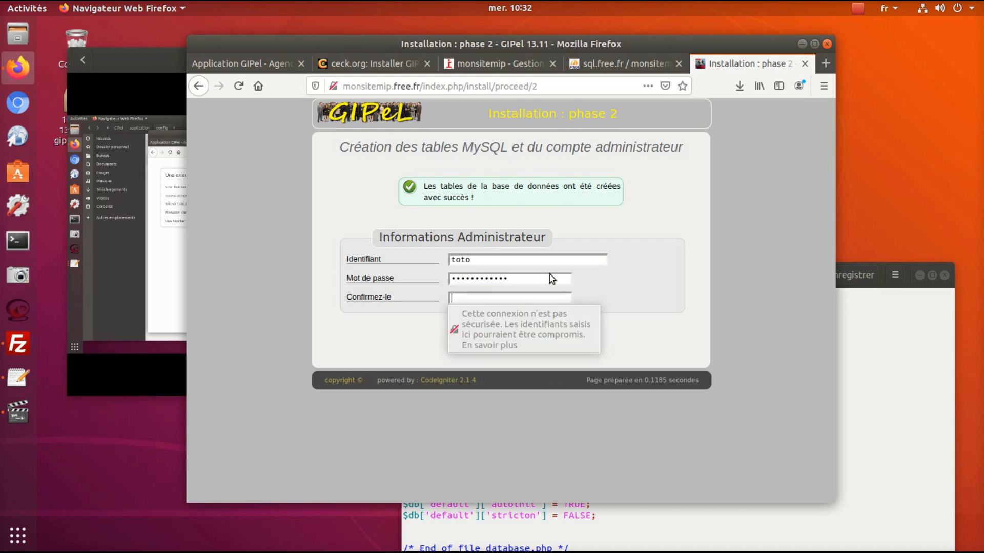
click(617, 297)
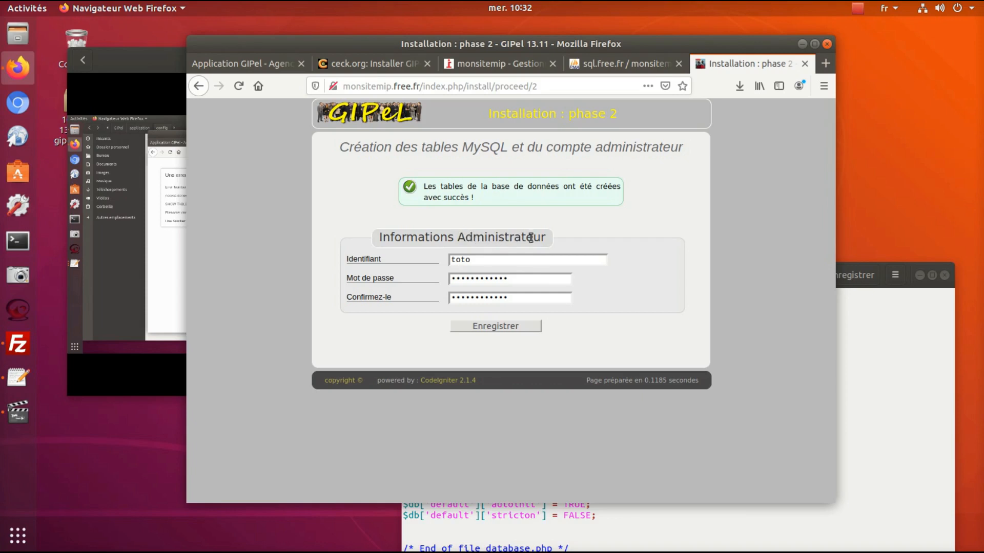
click(497, 326)
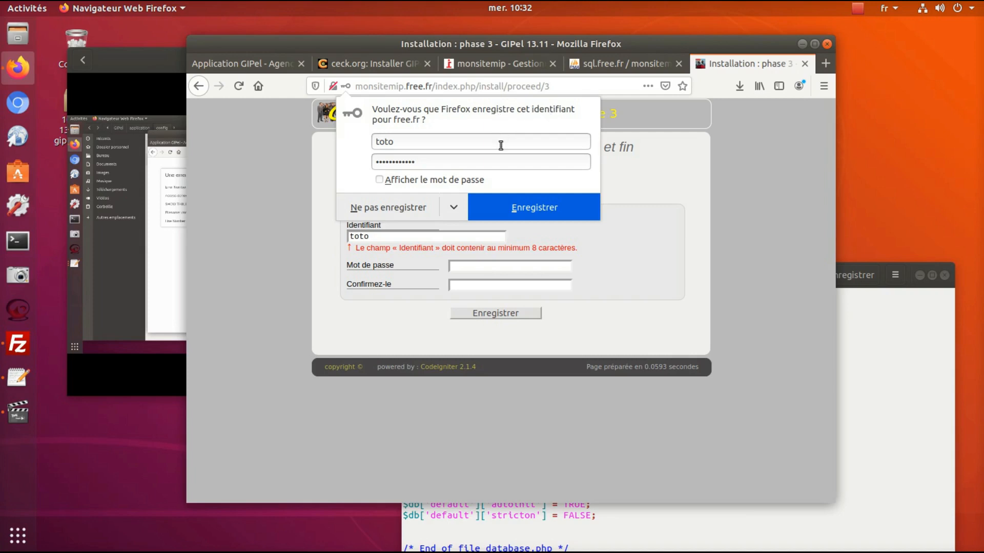
- Save the submitted administrator login in Firefox's password prompt
click(379, 179)
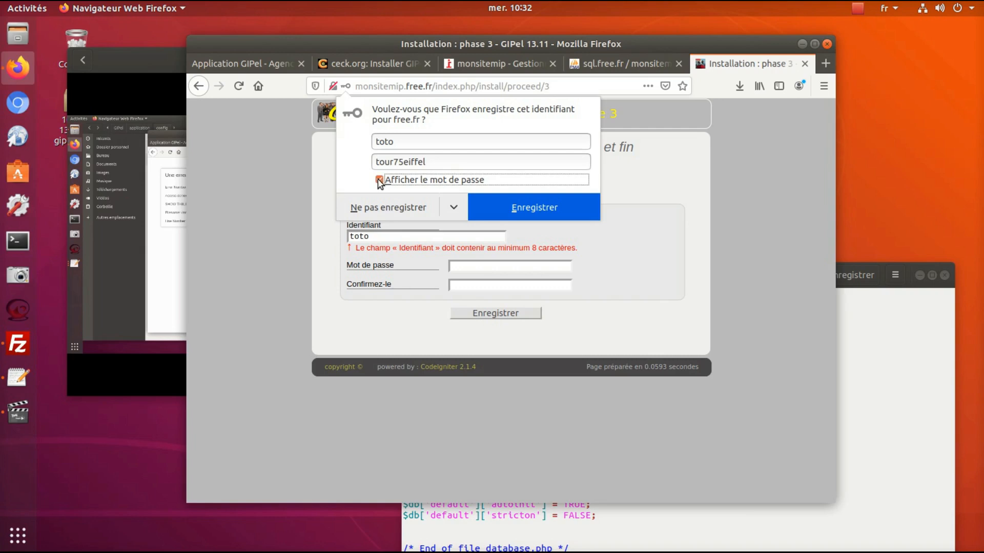
click(379, 180)
click(533, 208)
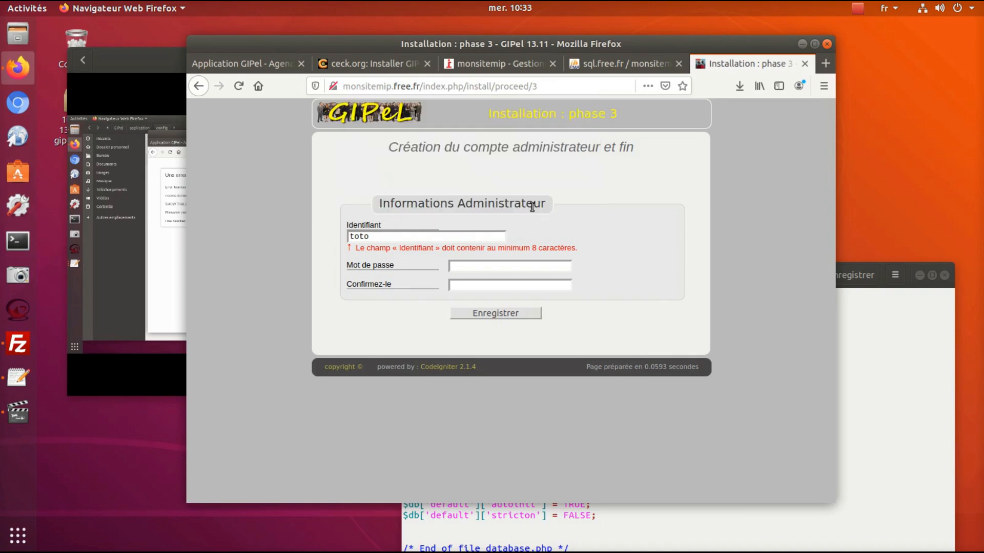
- Lengthen the identifier to tototutu, re-enter and confirm the password, submit, and save the new login
click(390, 237)
click(389, 237)
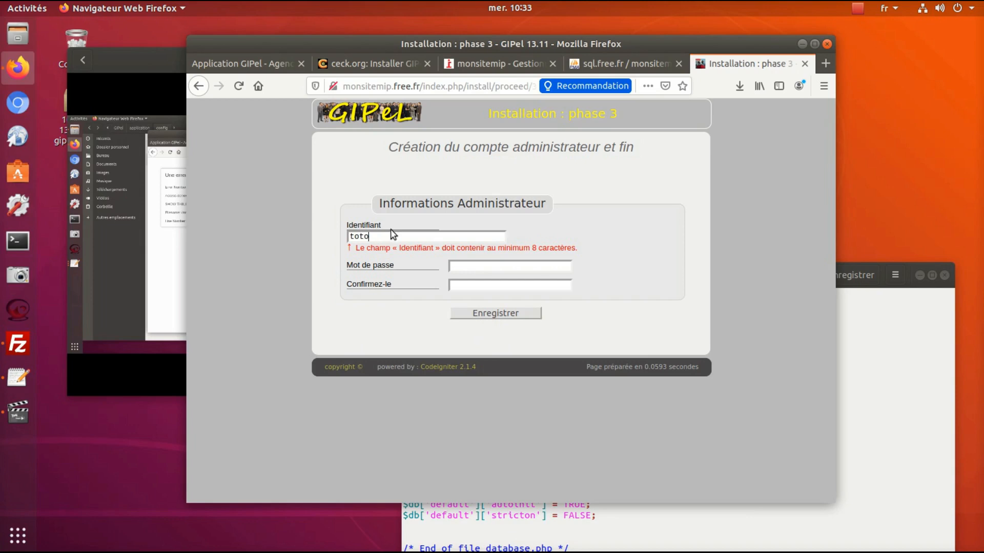
text(tutu)
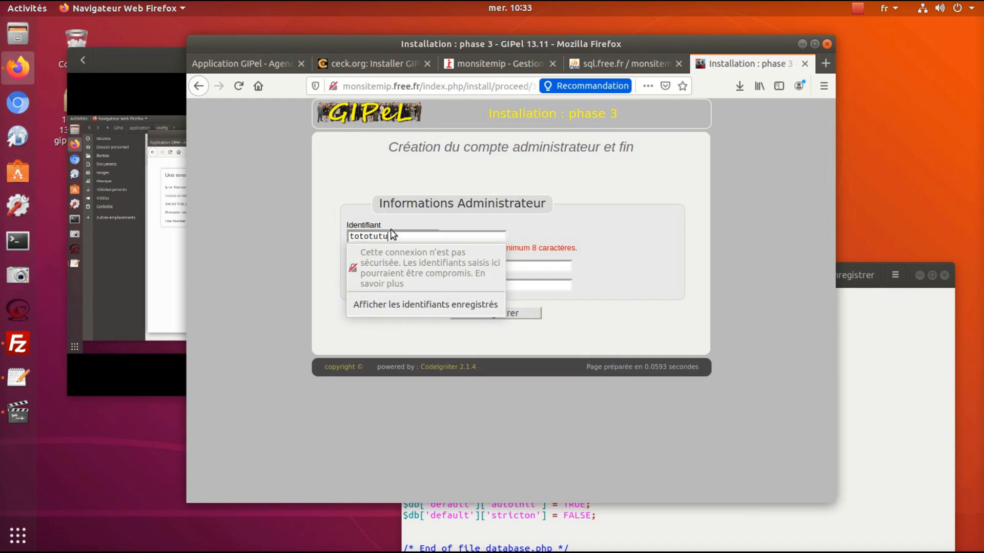
click(537, 267)
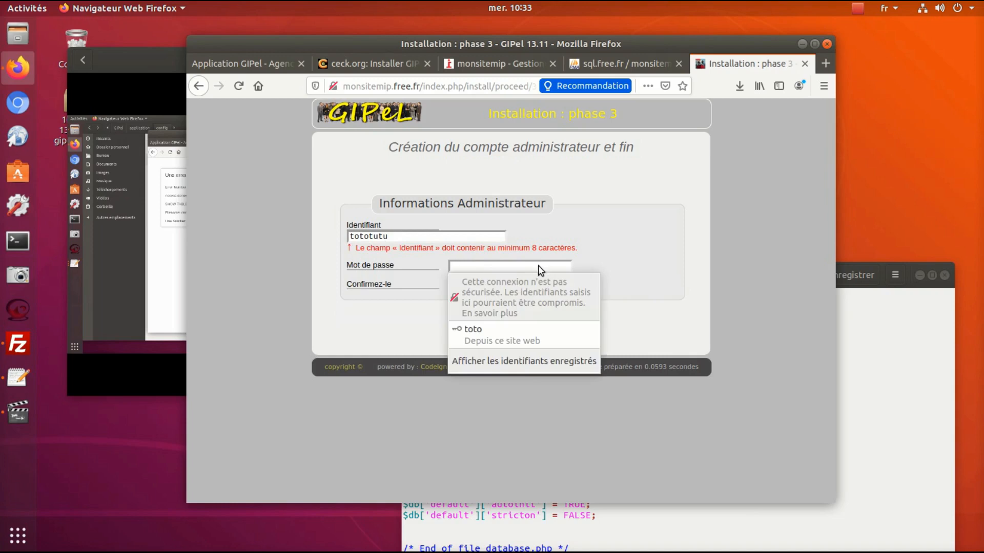
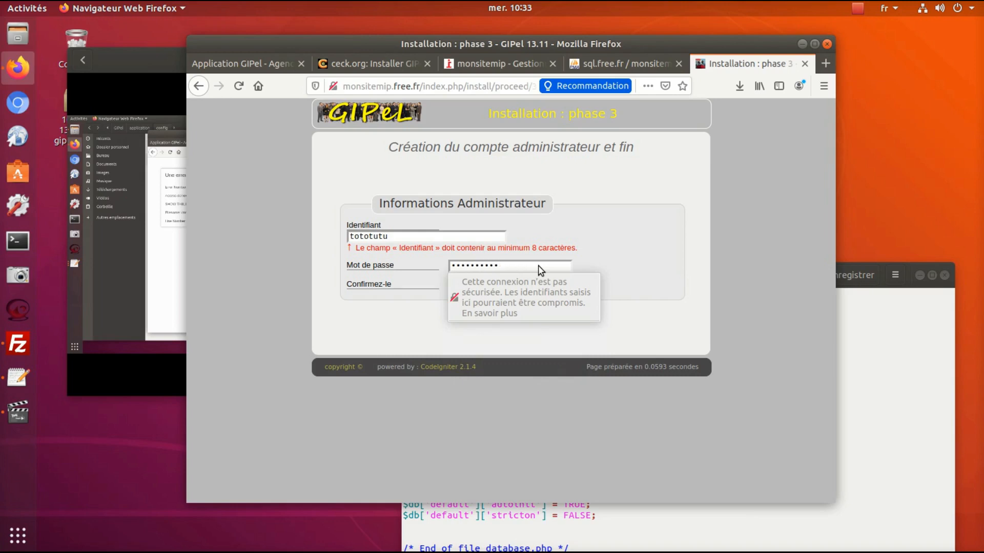
key(Tab)
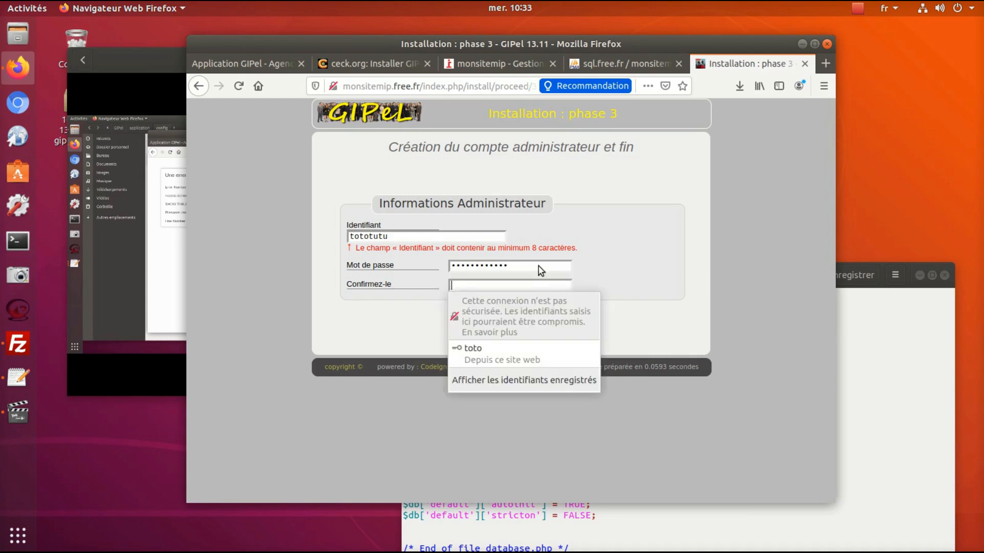
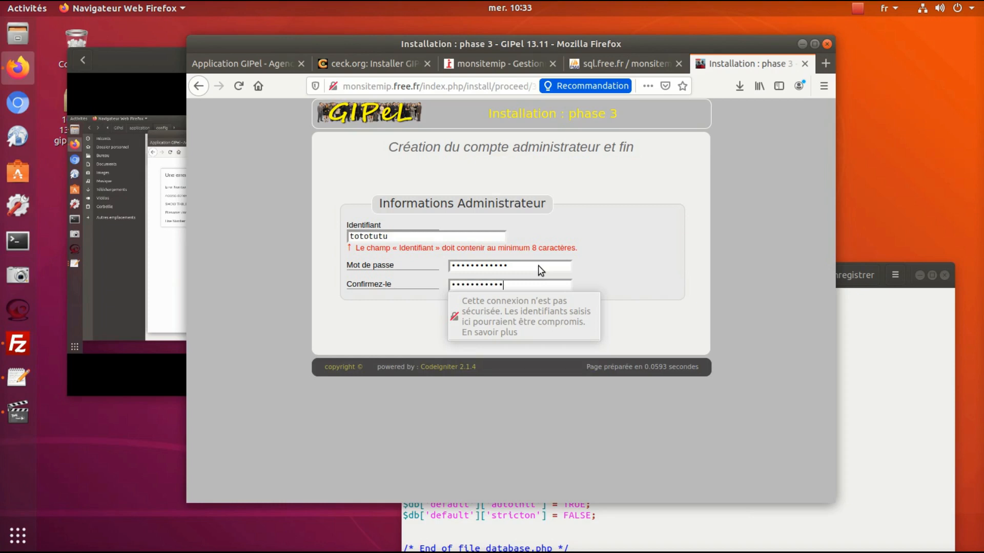
click(658, 295)
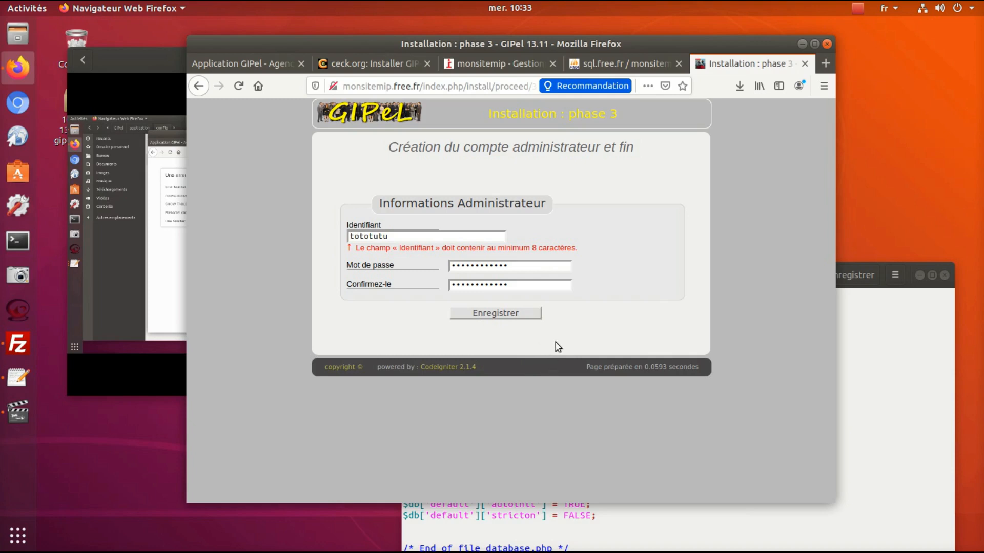
click(504, 316)
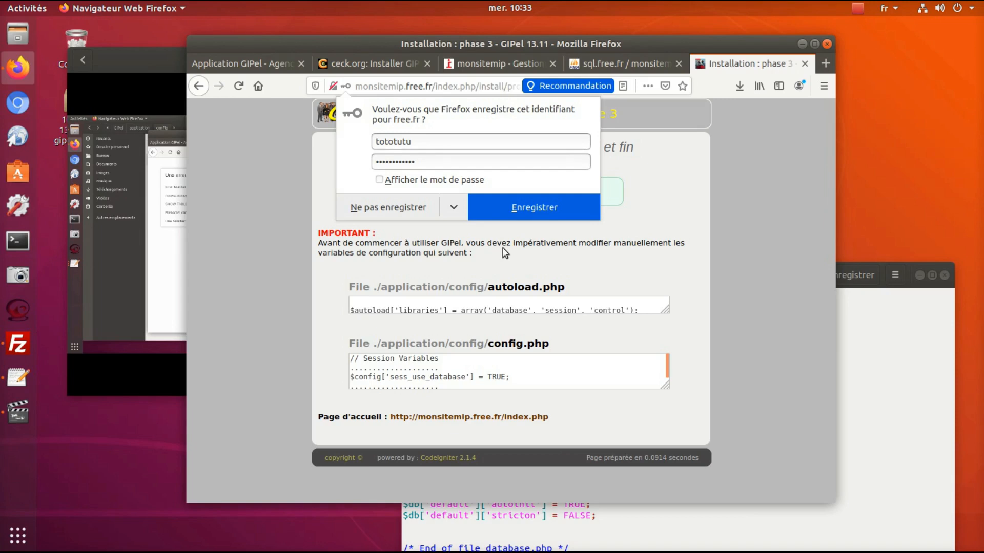
click(518, 209)
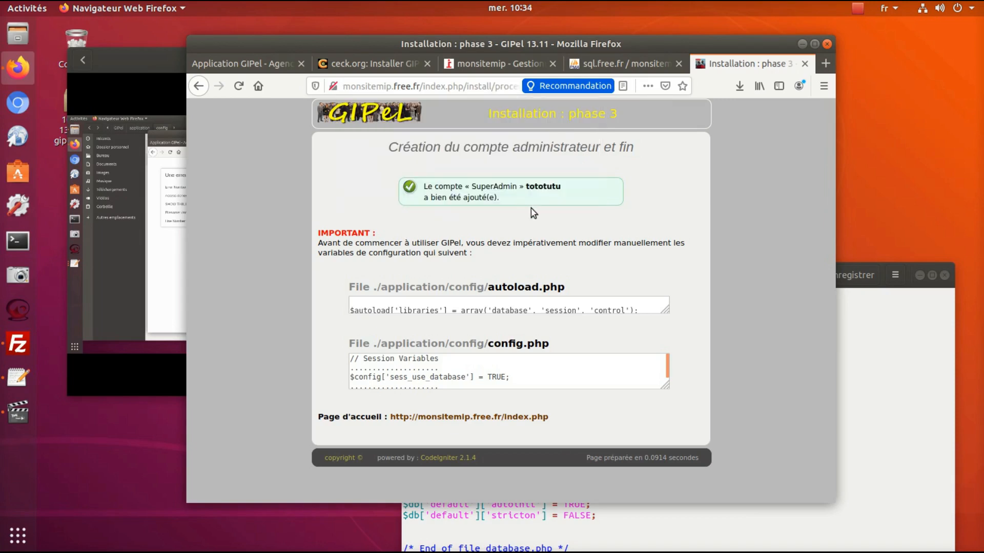
click(625, 63)
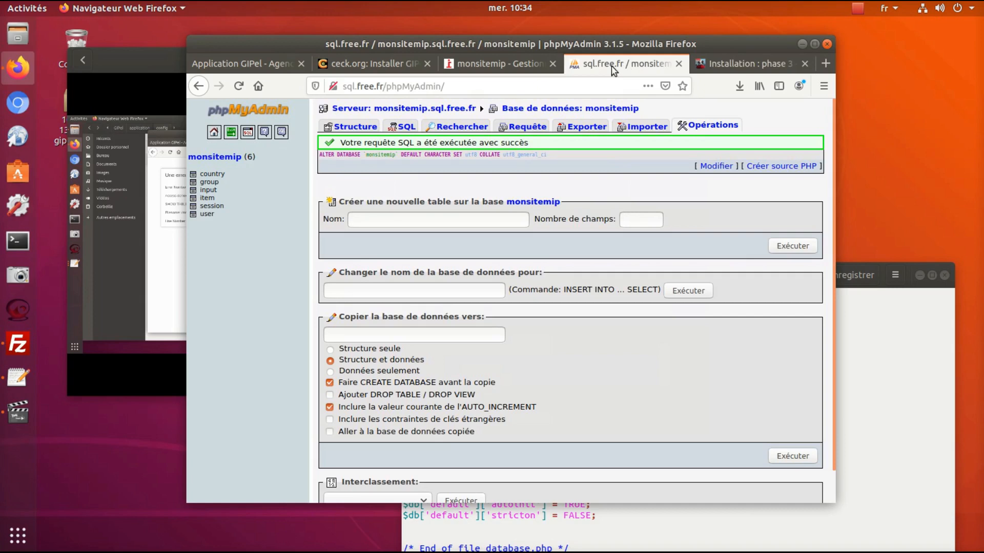
click(206, 215)
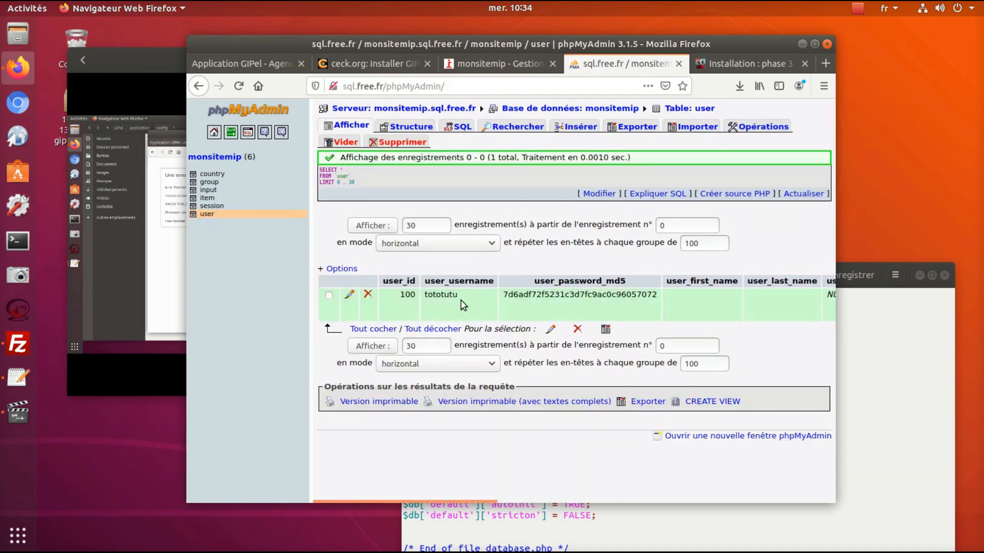
drag(460, 301, 424, 296)
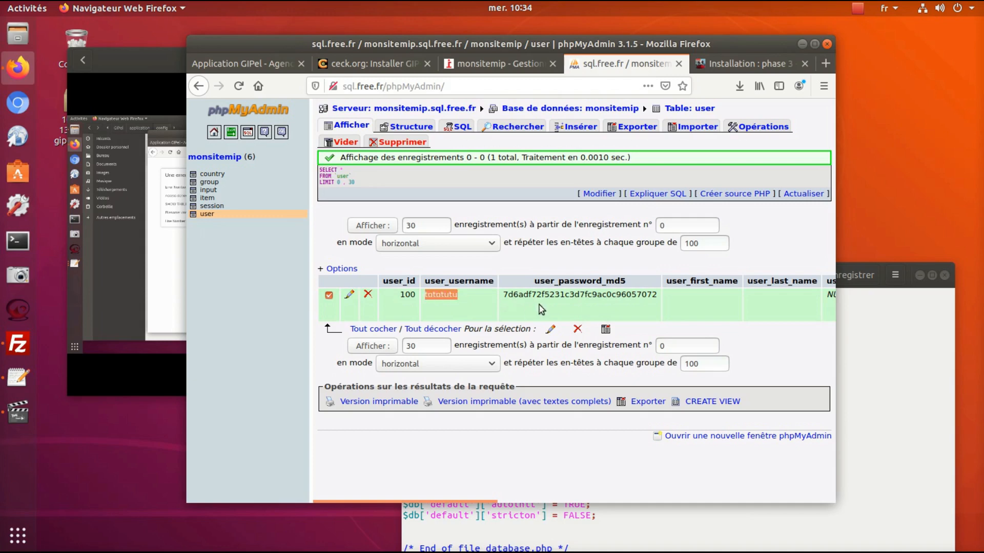
drag(503, 295, 660, 299)
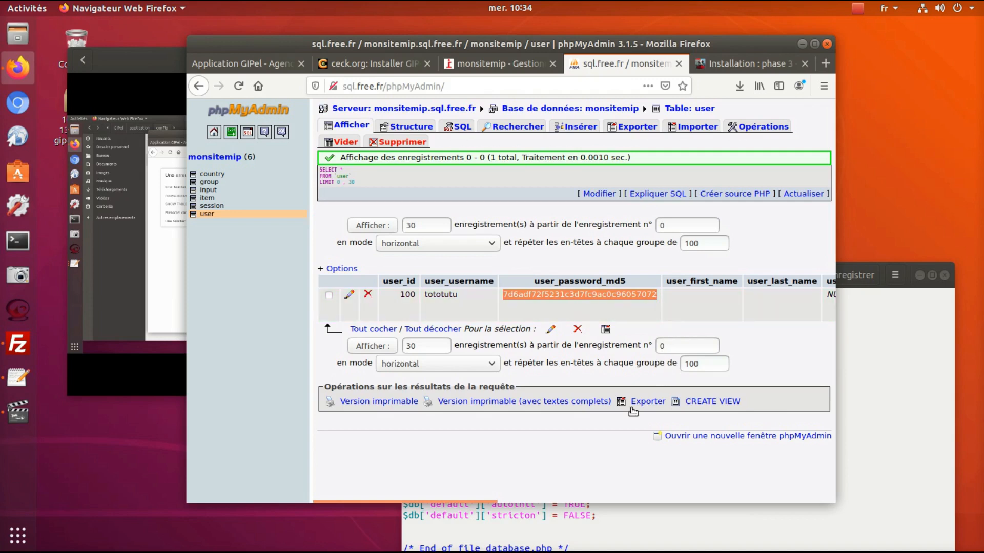
drag(483, 500, 741, 510)
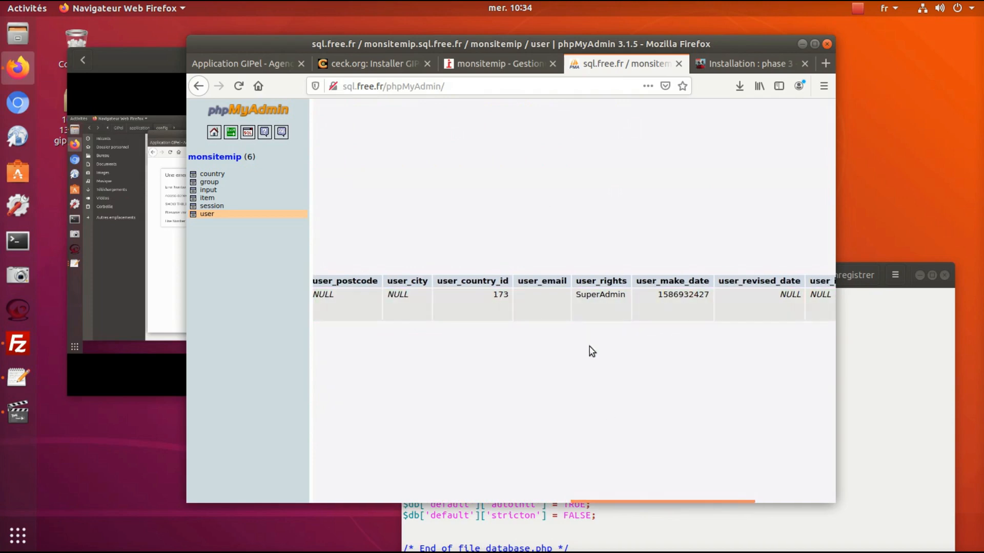
scroll(696, 505, right, 2)
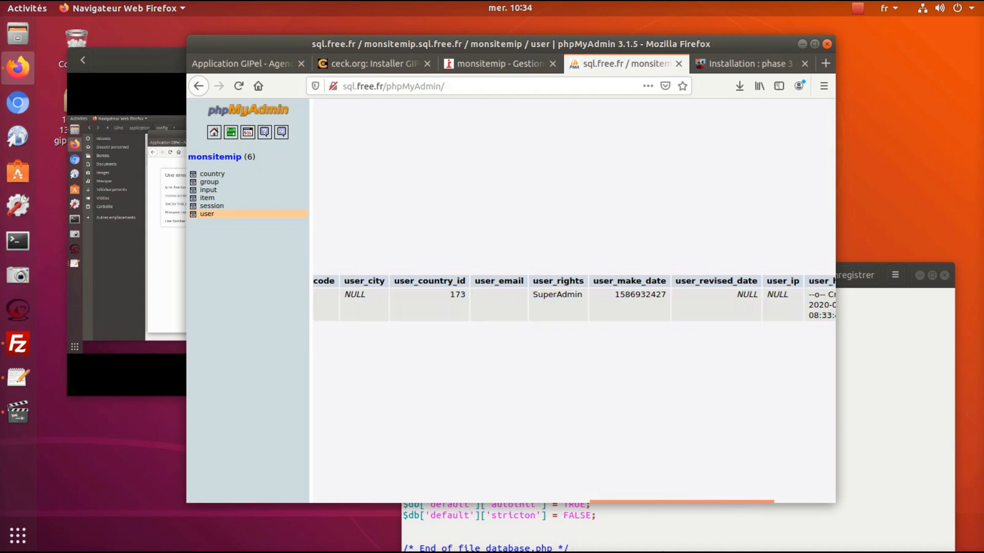
drag(648, 504, 700, 502)
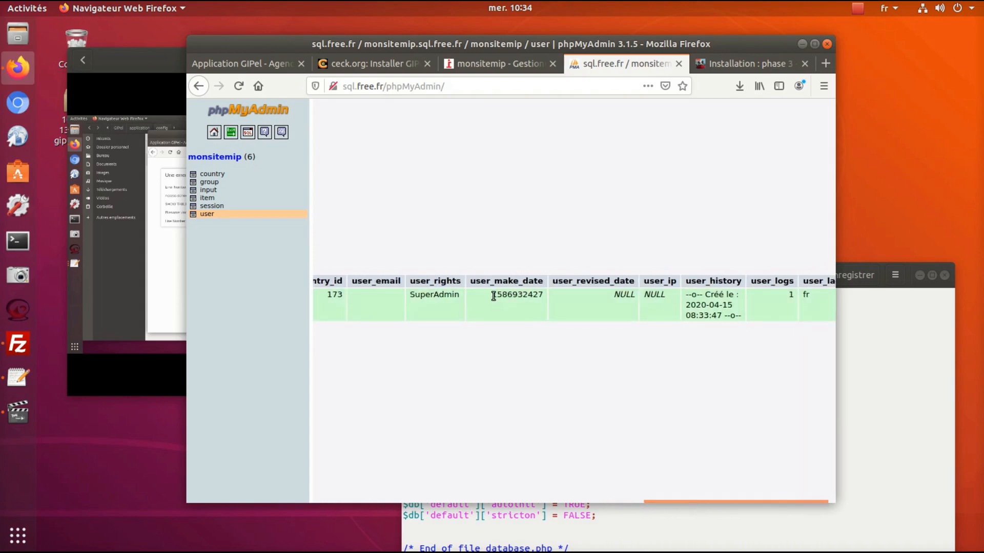
drag(494, 294, 546, 296)
click(754, 319)
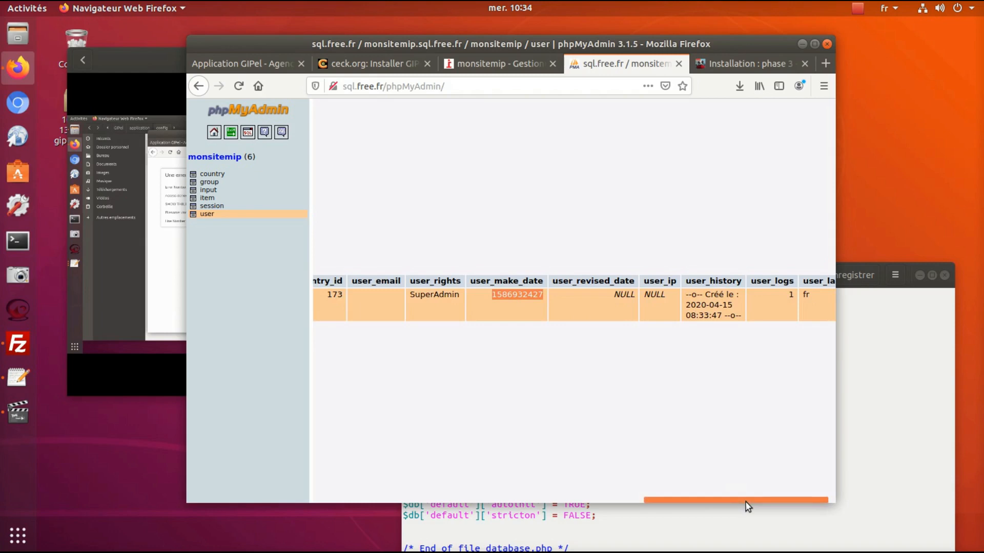
drag(749, 504, 772, 503)
double_click(790, 295)
drag(717, 500, 334, 500)
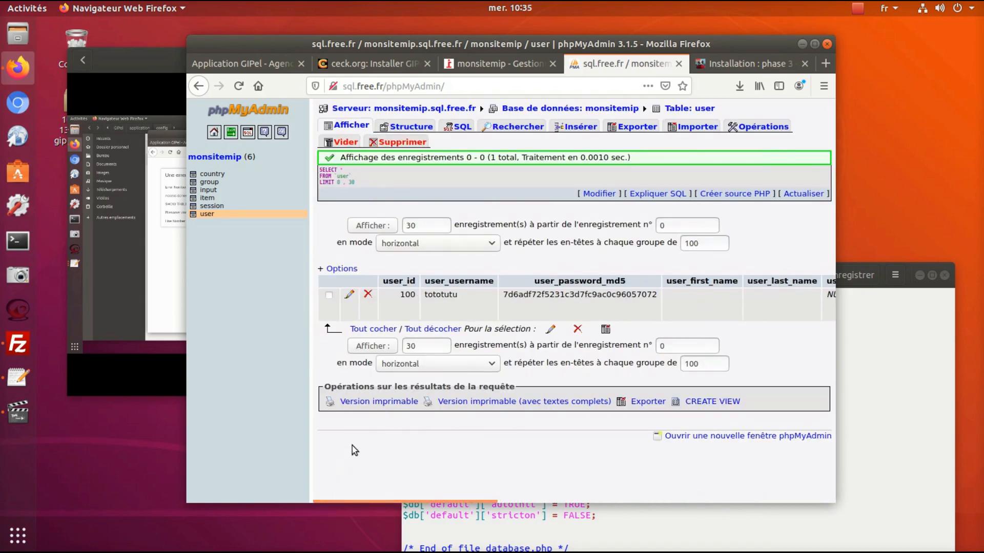
click(766, 62)
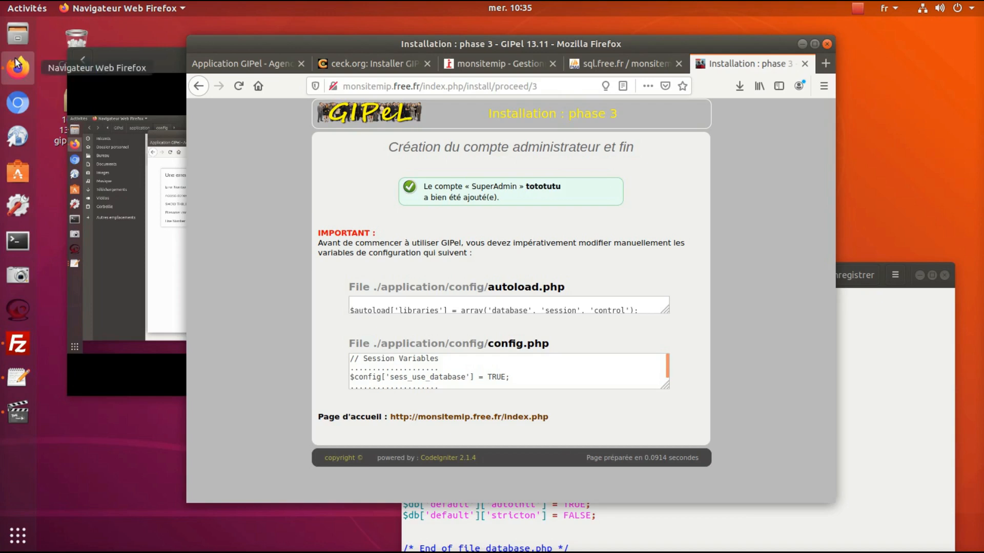
- Open Téléchargements/GIPel/application/config/autoload.php in Text Editor
click(20, 34)
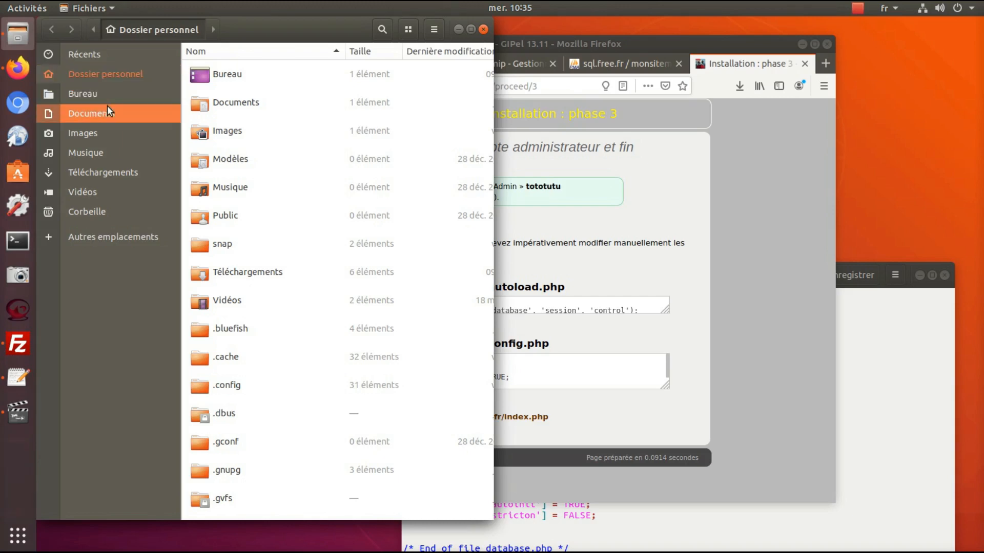
click(91, 175)
double_click(206, 131)
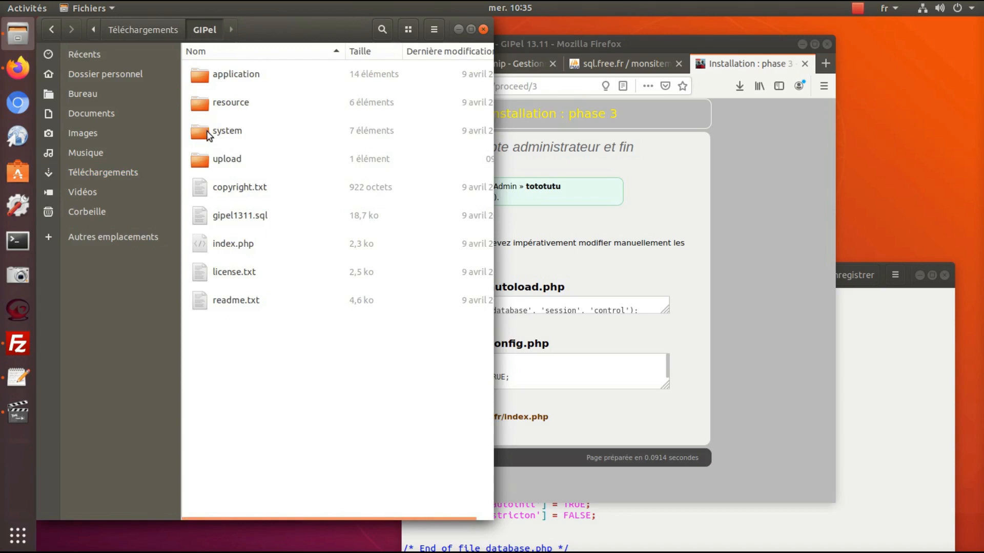
double_click(208, 76)
double_click(205, 101)
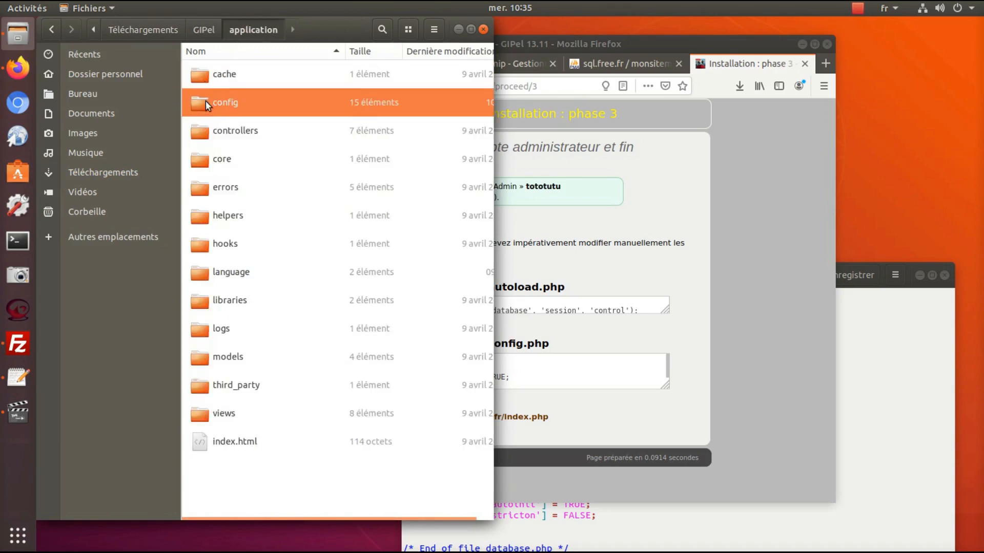
click(619, 290)
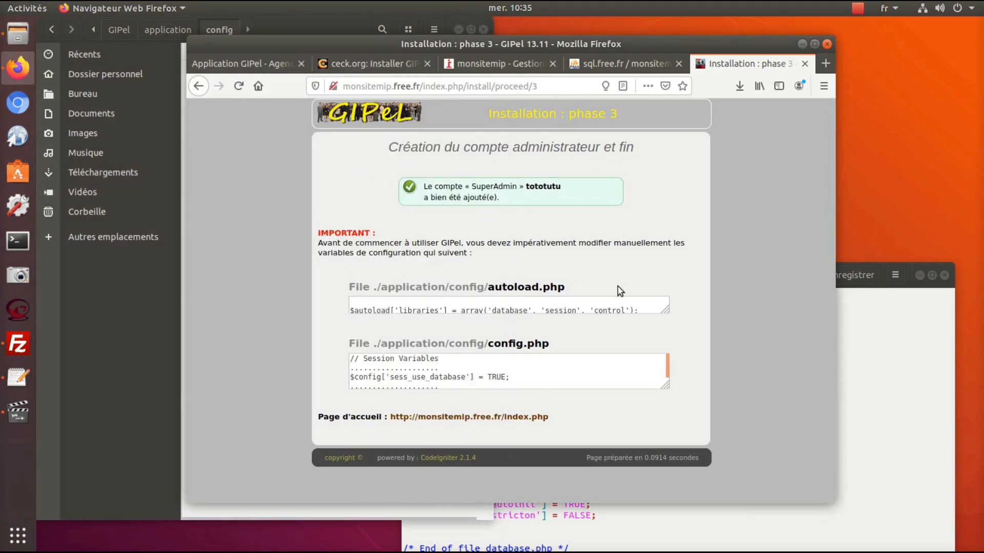
click(118, 289)
click(210, 103)
right_click(207, 105)
click(208, 109)
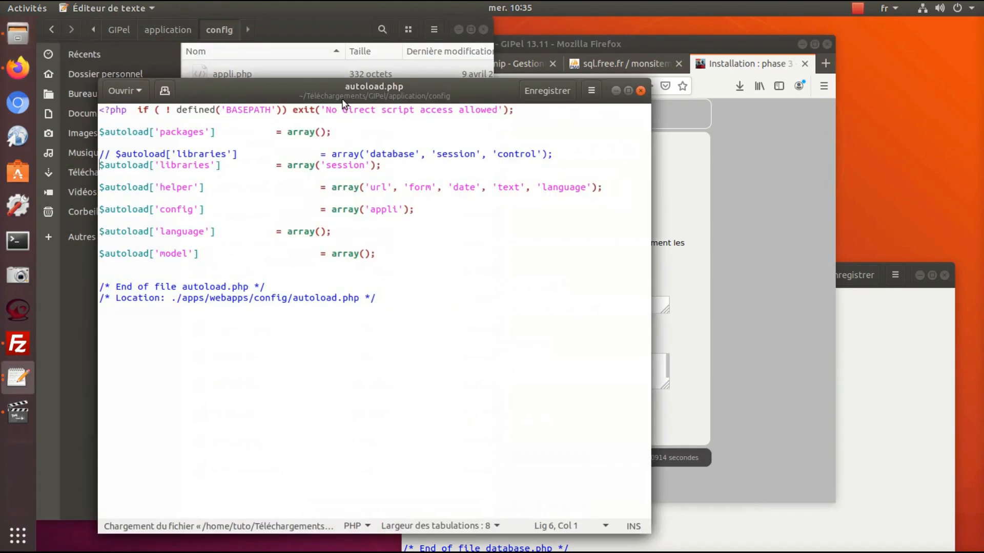
- Uncomment the database, session, control libraries line and comment out the session-only line
drag(316, 86, 652, 341)
click(648, 282)
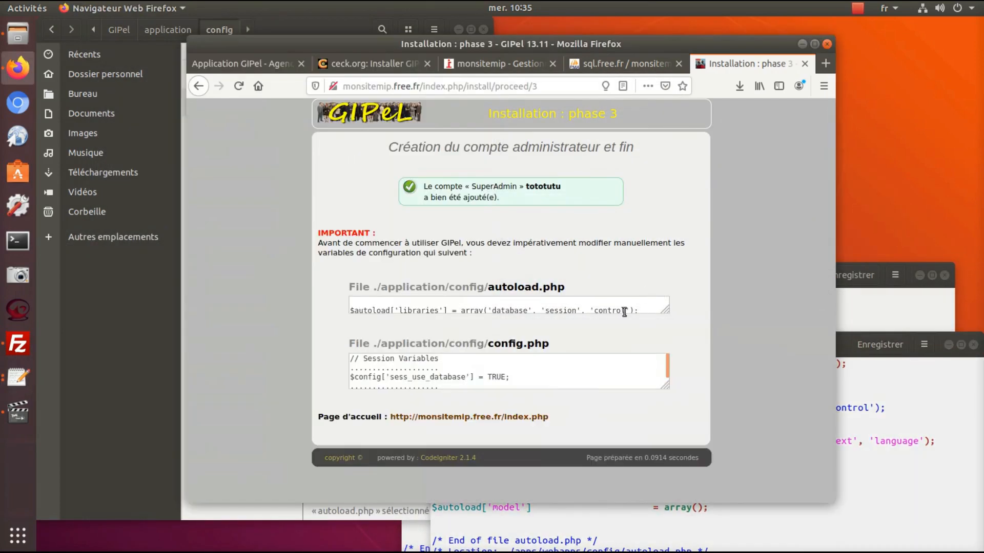
click(903, 384)
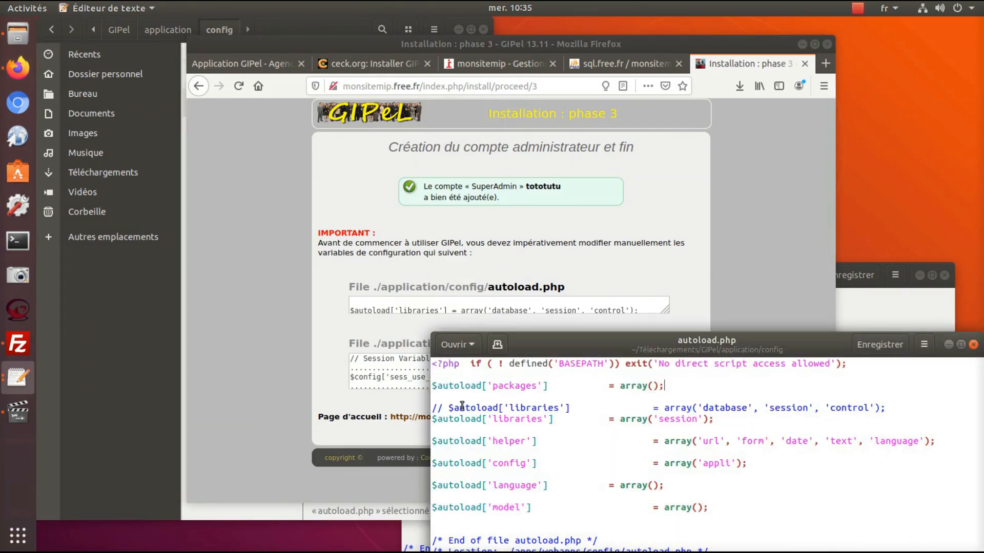
drag(441, 408, 431, 410)
key(BackSpace)
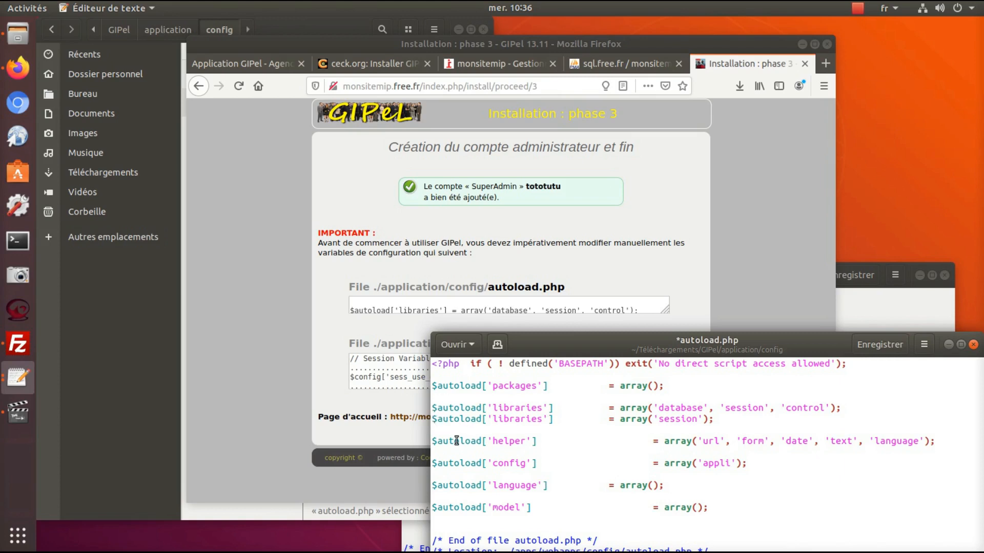
text(//)
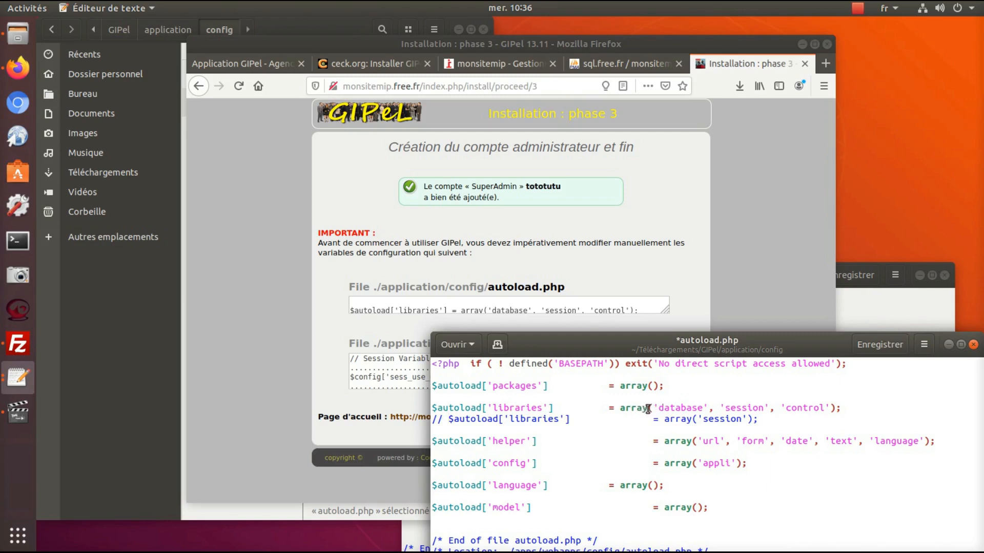
- Check the database, session and control entries, then save autoload.php and close the editor
drag(648, 408, 620, 407)
drag(704, 408, 659, 407)
drag(765, 409, 724, 408)
drag(825, 408, 786, 408)
click(883, 345)
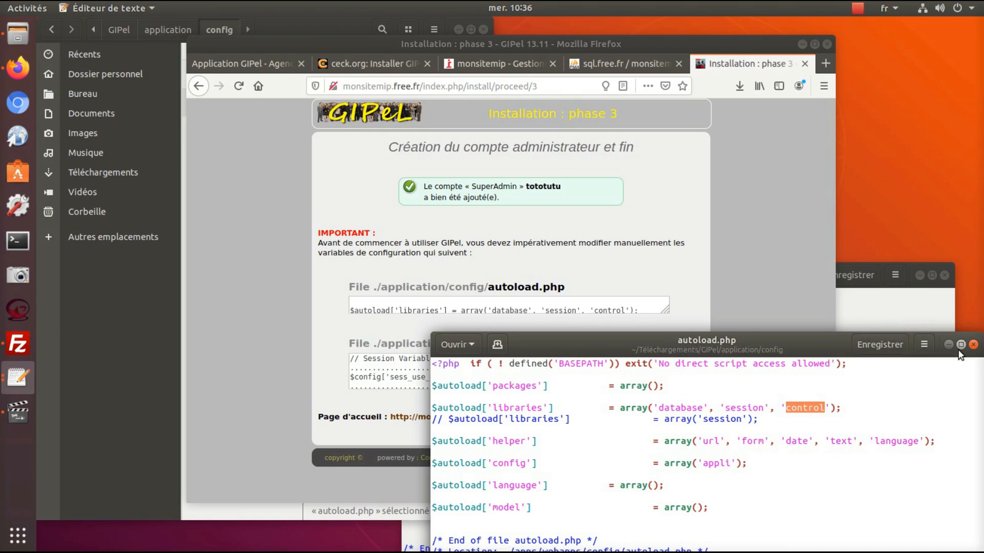
click(974, 346)
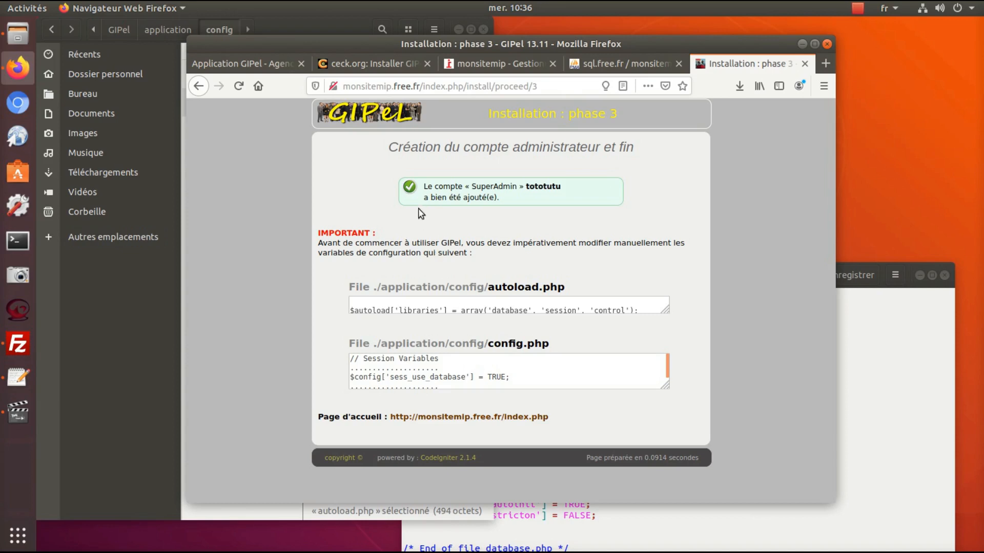
click(287, 23)
- Open config.php in Text Editor and change sess_use_database from FALSE to TRUE
click(208, 131)
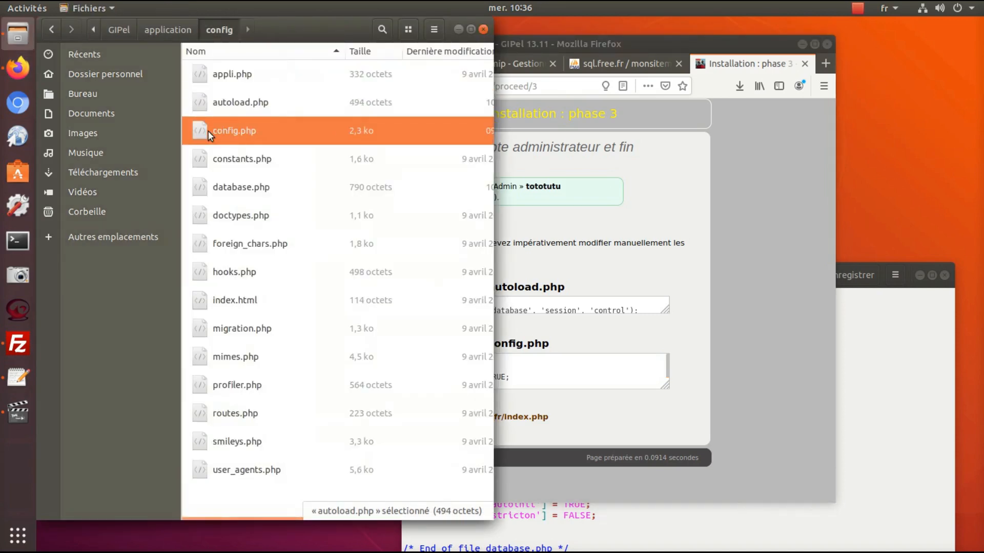
right_click(206, 130)
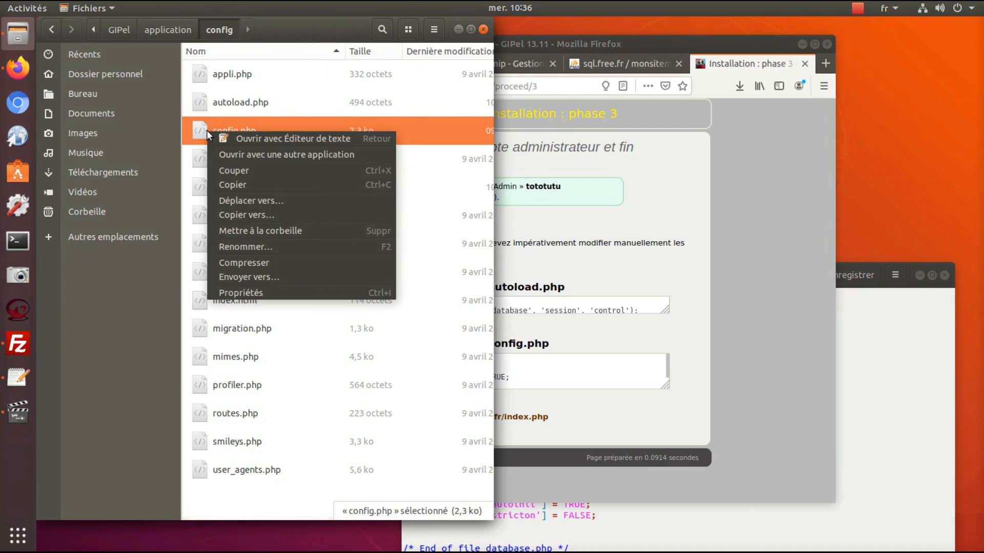
click(247, 140)
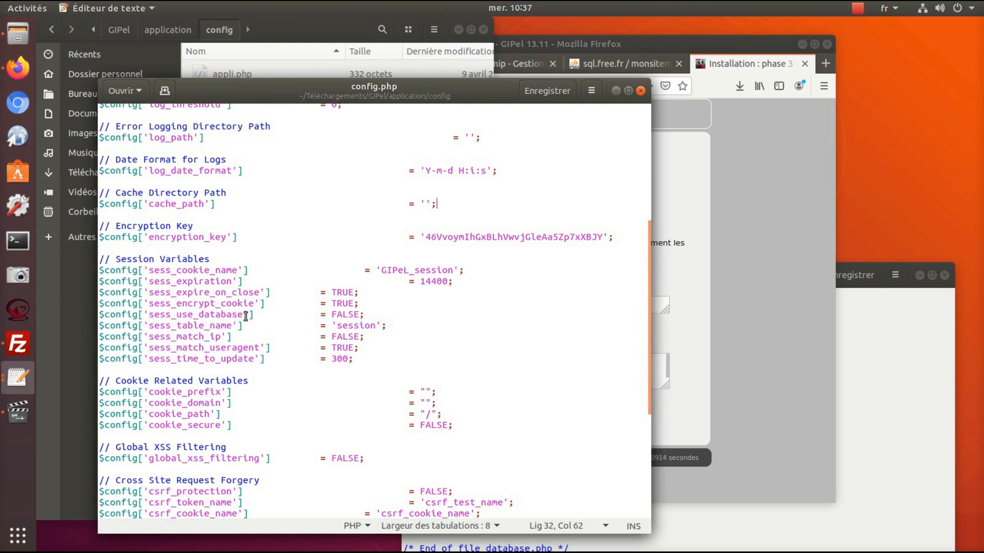
drag(356, 313, 341, 317)
key(BackSpace)
key(BackSpace)
text(TRU)
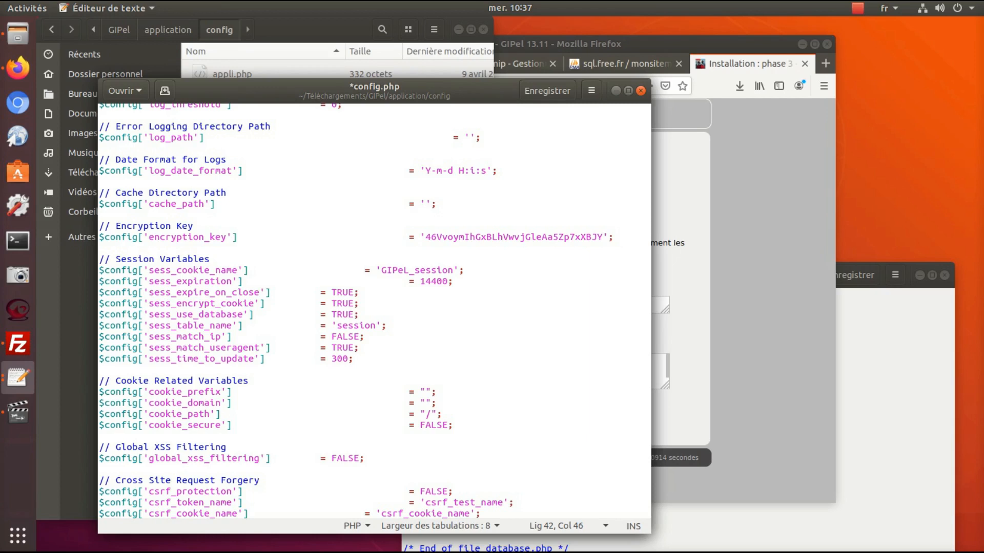
click(383, 316)
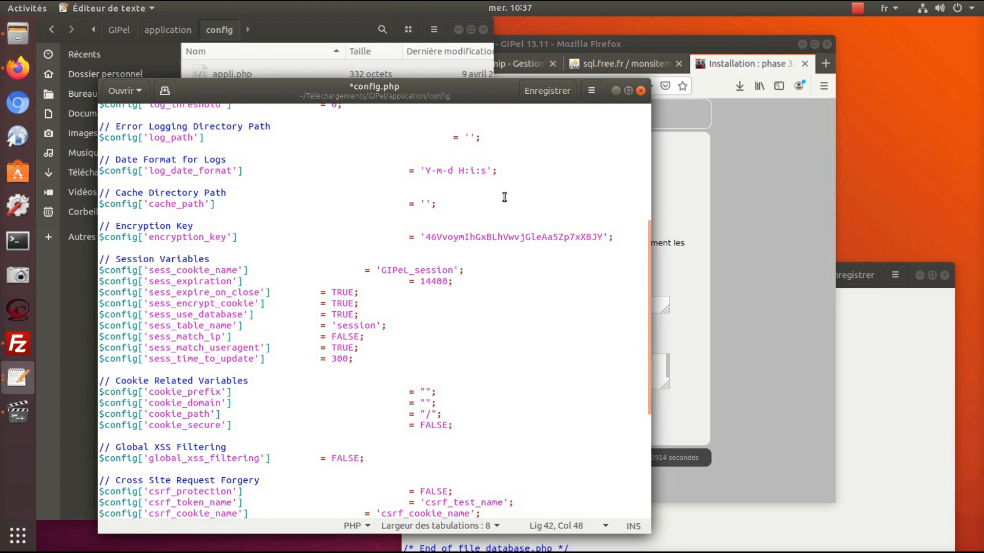
- Save config.php, close the config.php and database.php editors, and bring FileZilla forward
click(546, 90)
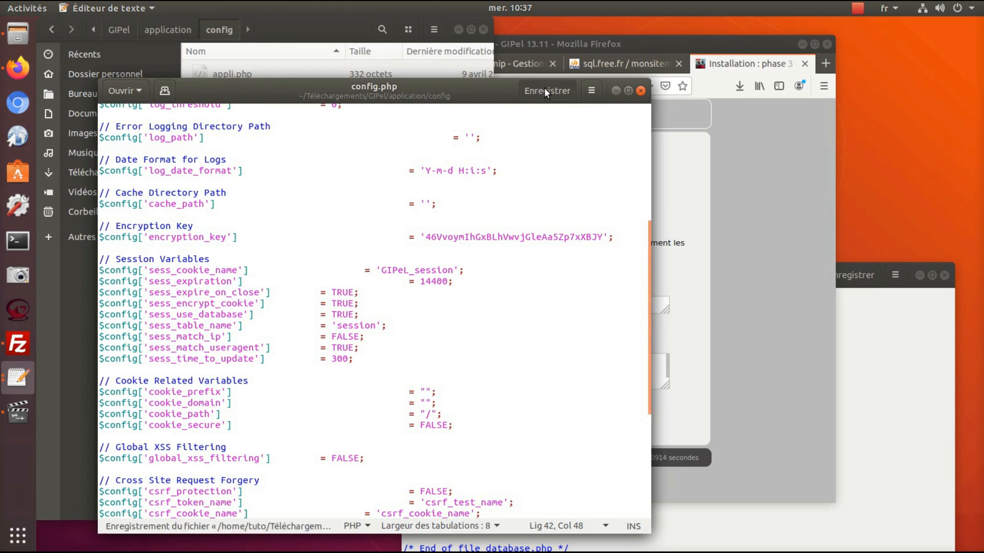
click(640, 91)
click(887, 329)
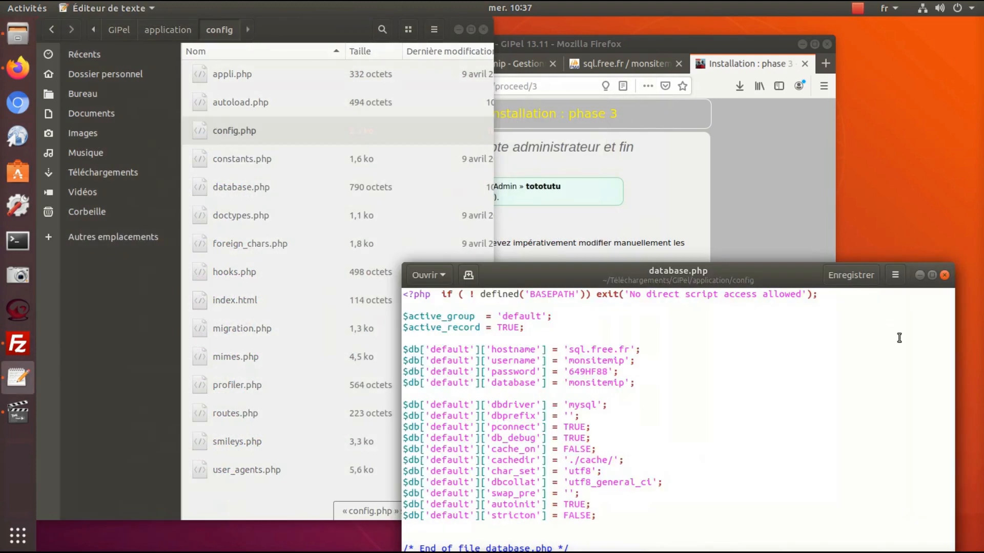
click(945, 275)
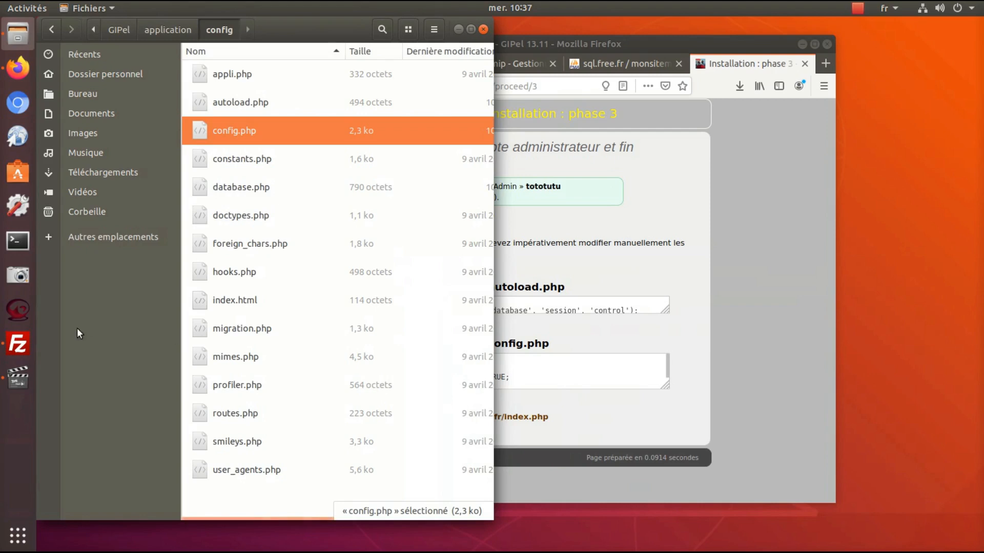
right_click(17, 349)
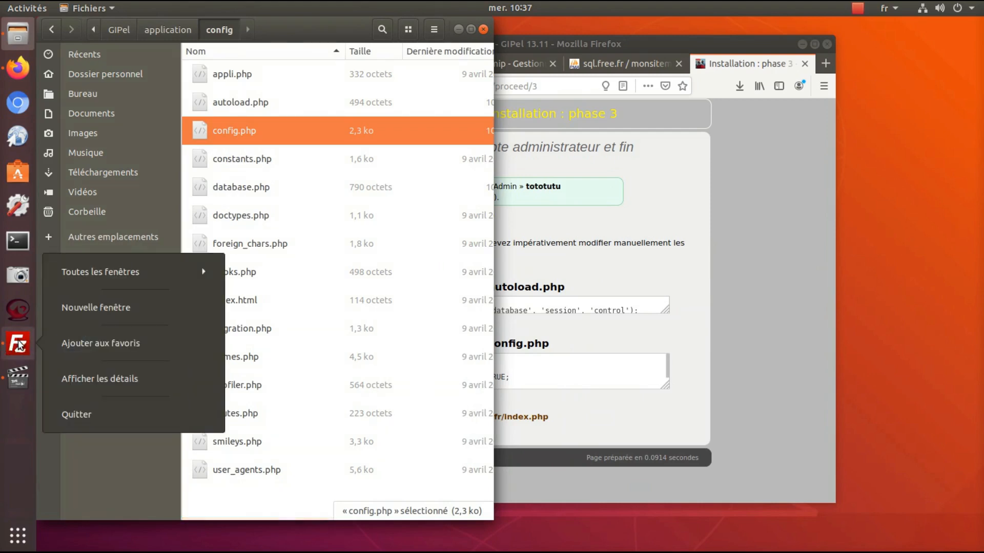
click(17, 347)
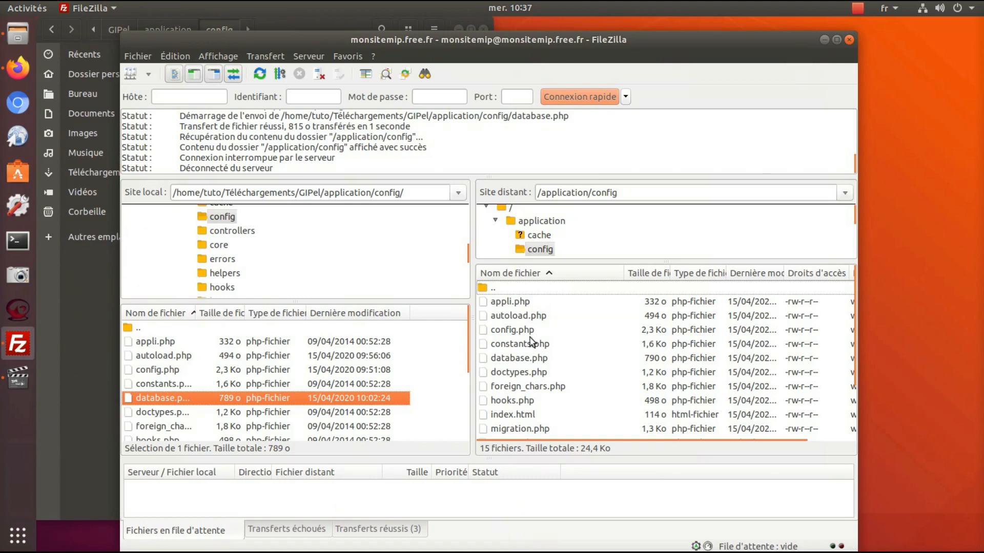
- Upload local autoload.php to the server's /application/config, replacing the existing copy
drag(622, 193, 535, 193)
click(628, 194)
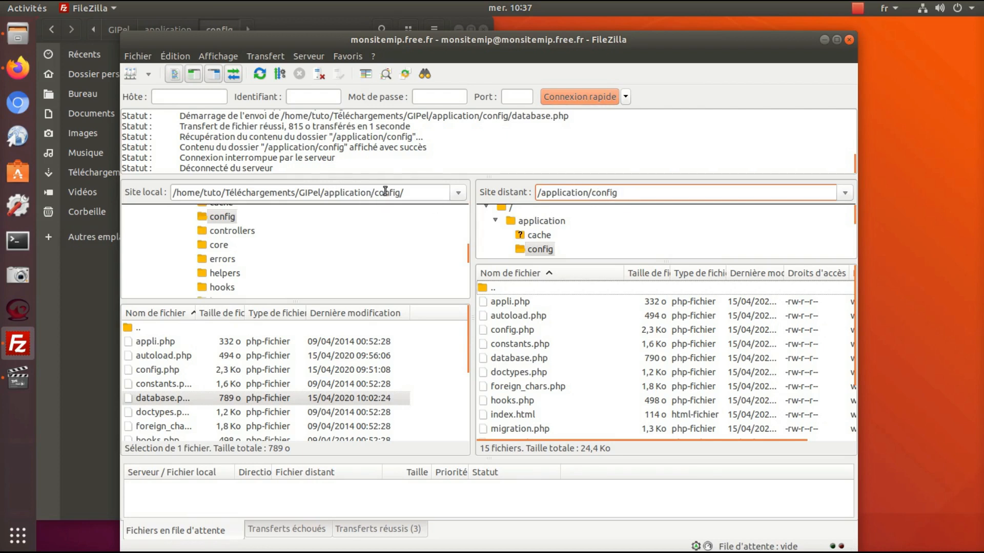
click(128, 357)
right_click(128, 356)
click(152, 365)
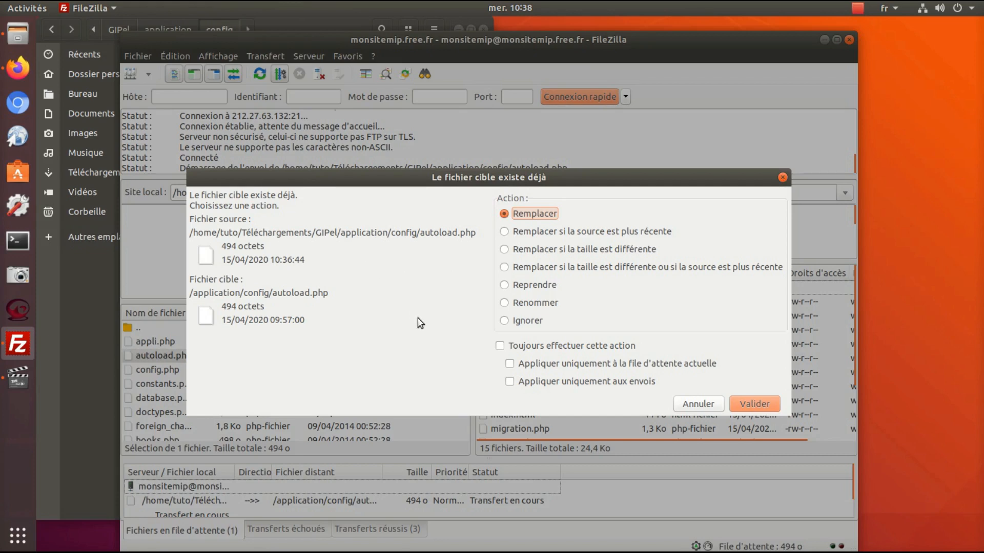
click(761, 401)
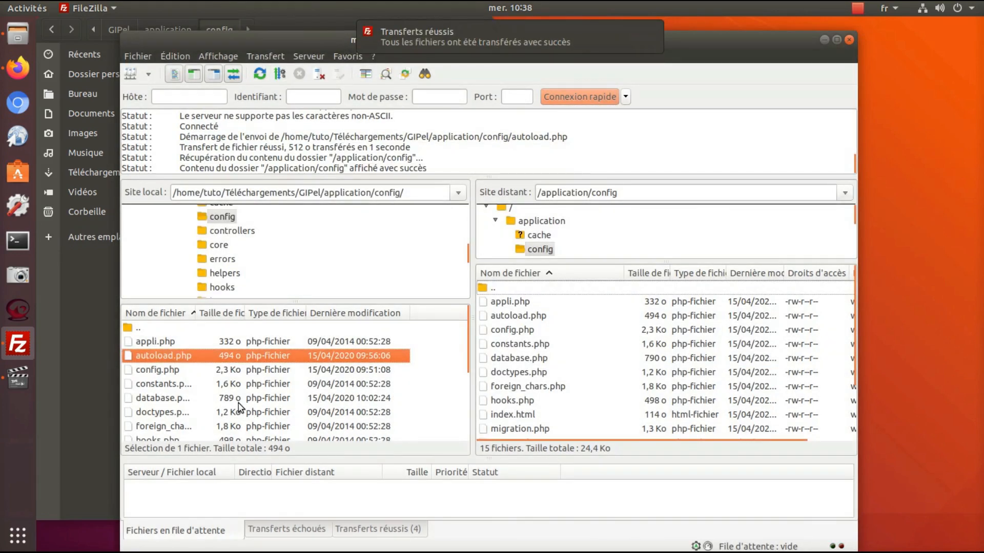
click(130, 371)
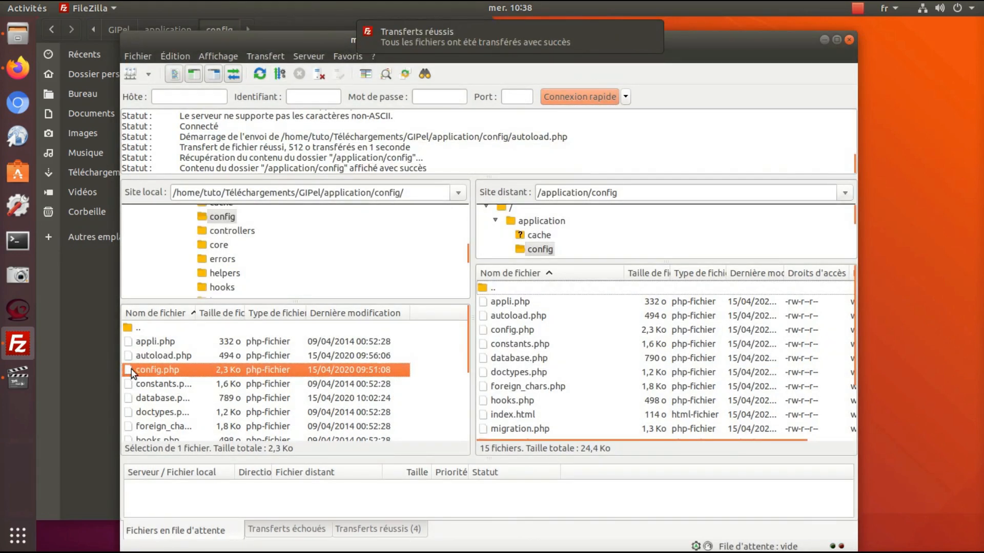
- Upload config.php over the server's copy, then return to the Firefox installer page
right_click(128, 371)
click(153, 380)
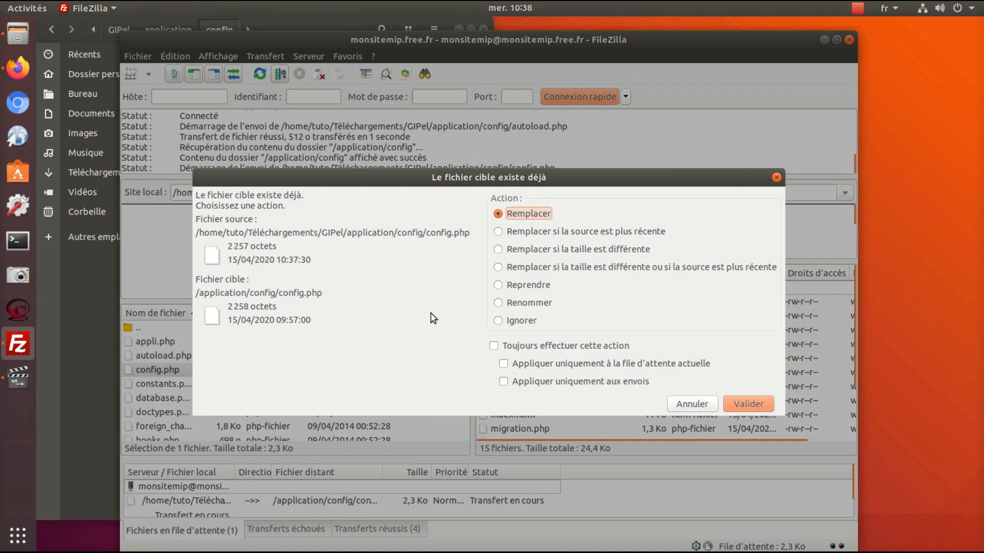
click(747, 390)
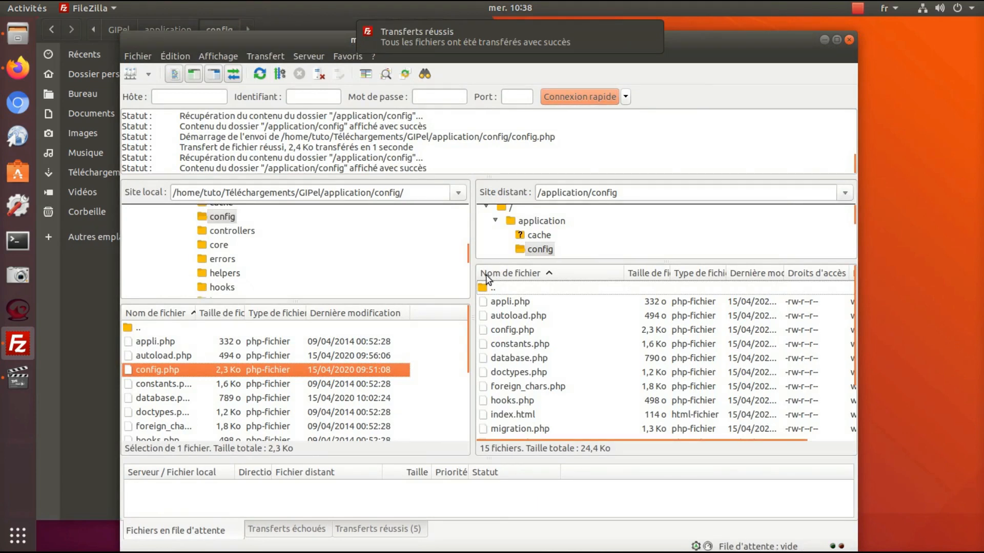
click(17, 68)
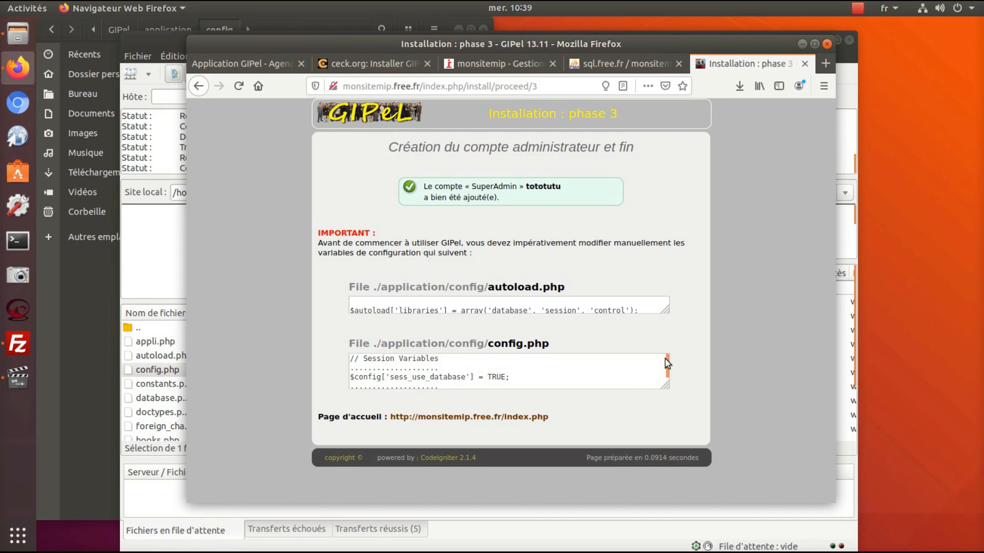
- Open the GIPeL home page and sign in as tototutu using the saved login
click(498, 418)
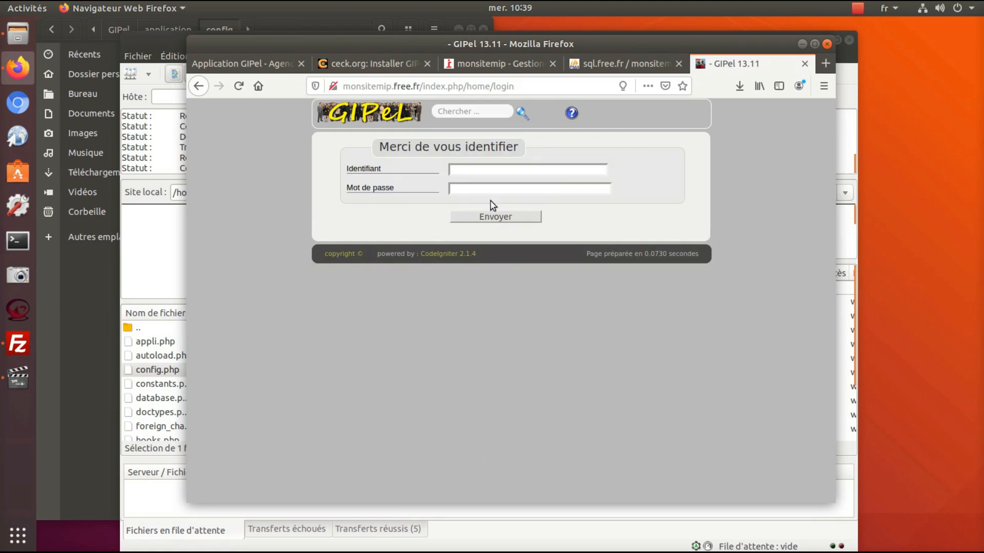
click(489, 171)
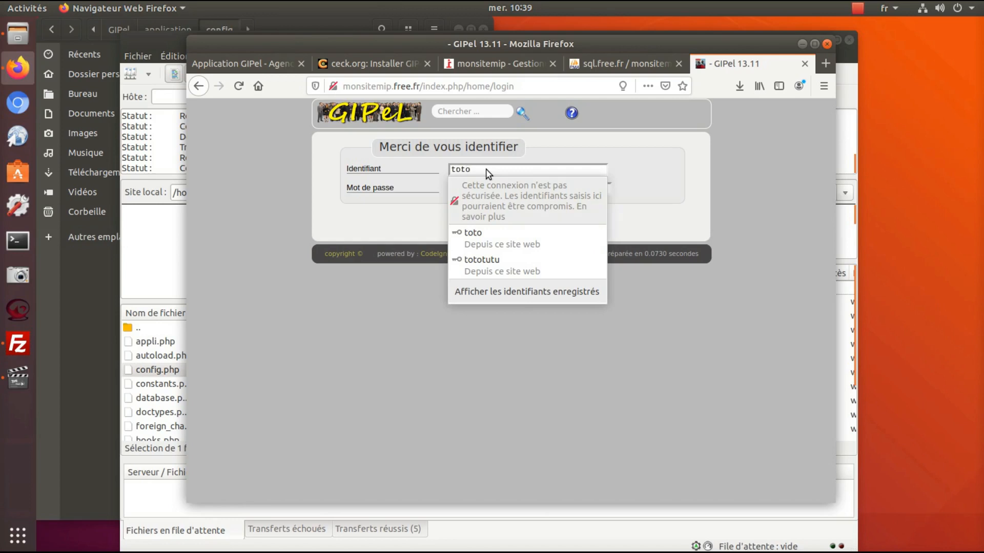
text(utu)
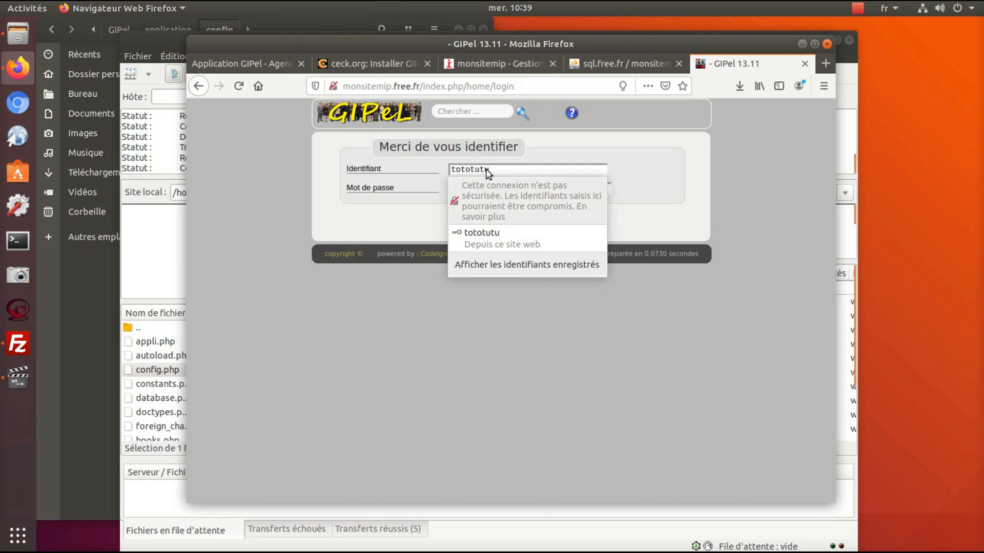
click(599, 191)
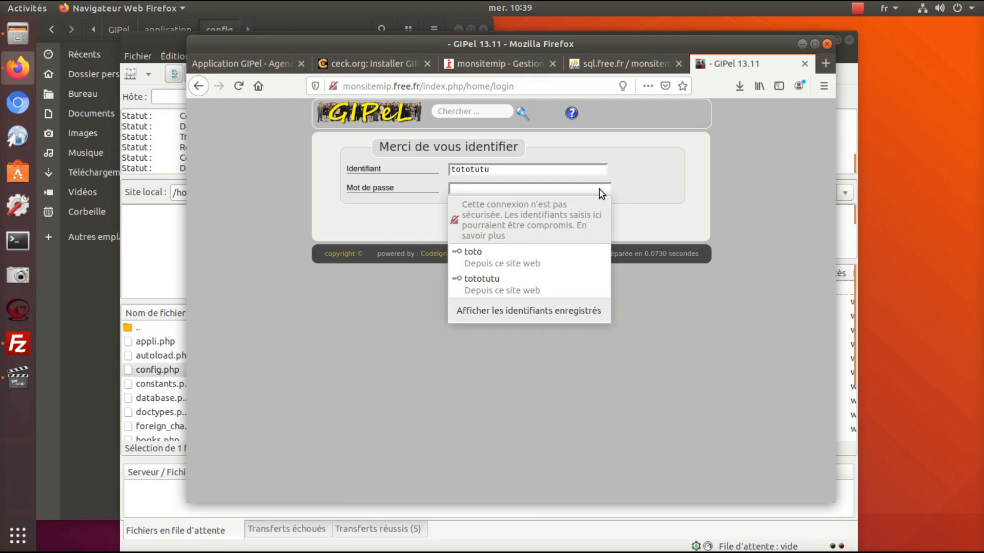
text(a)
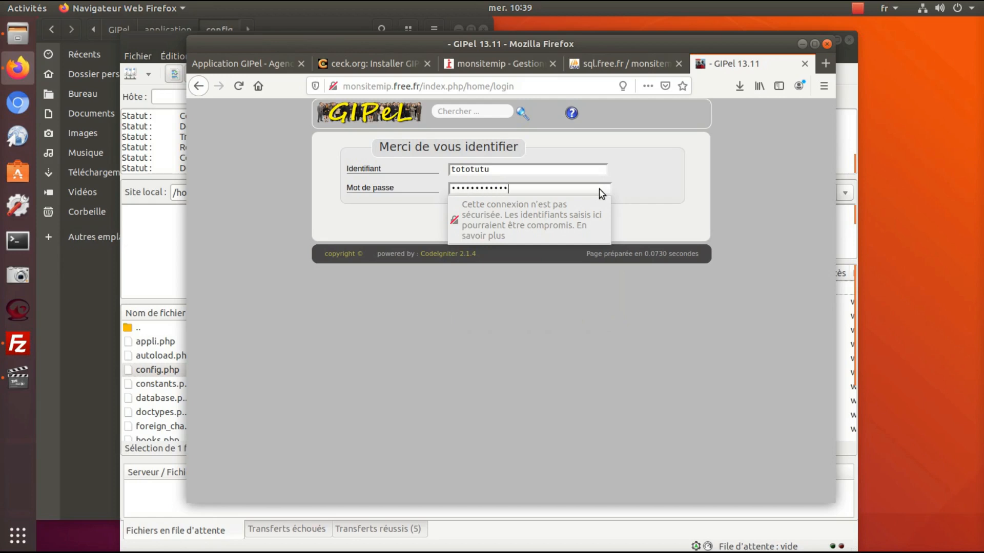
click(507, 220)
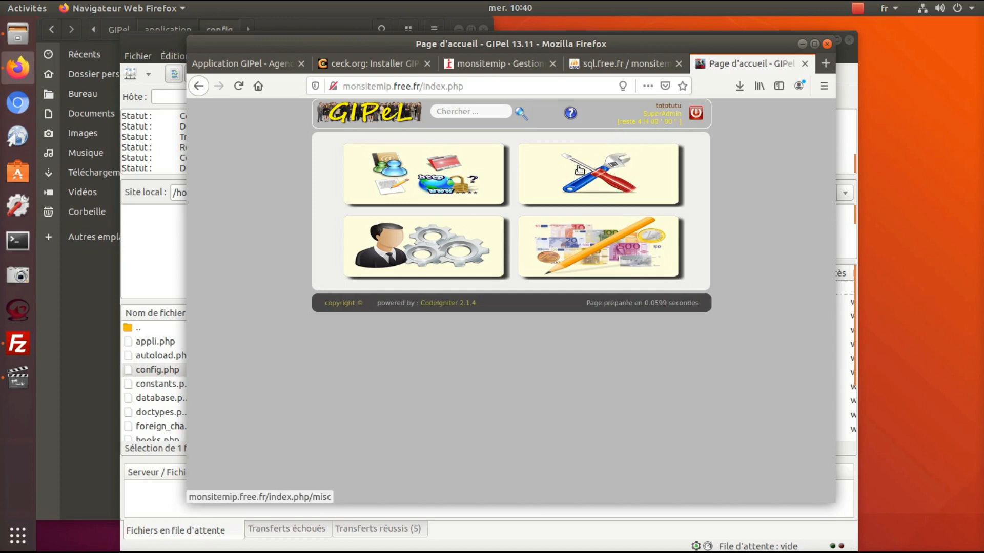
- Reload the GIPeL home page and open the records section listing four records
click(370, 113)
click(360, 117)
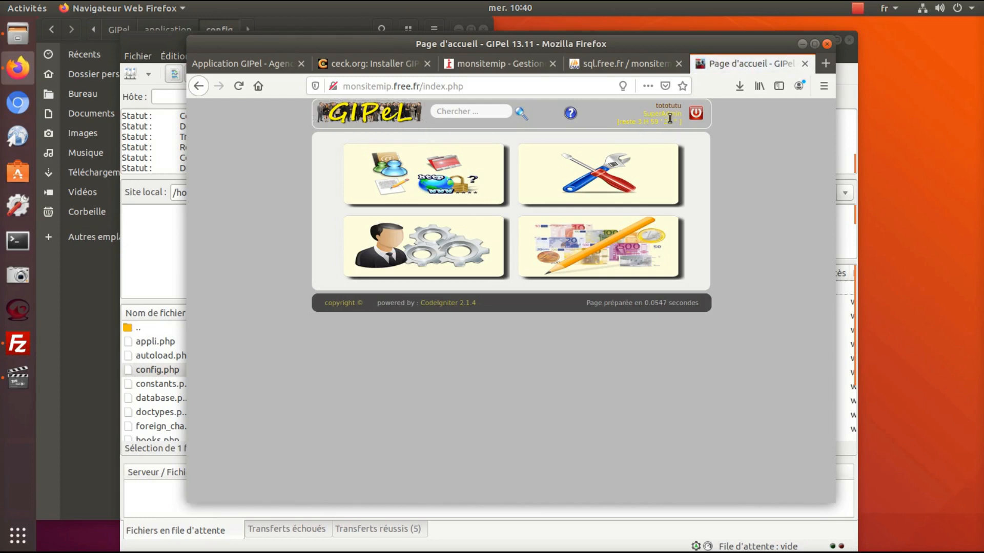
click(412, 174)
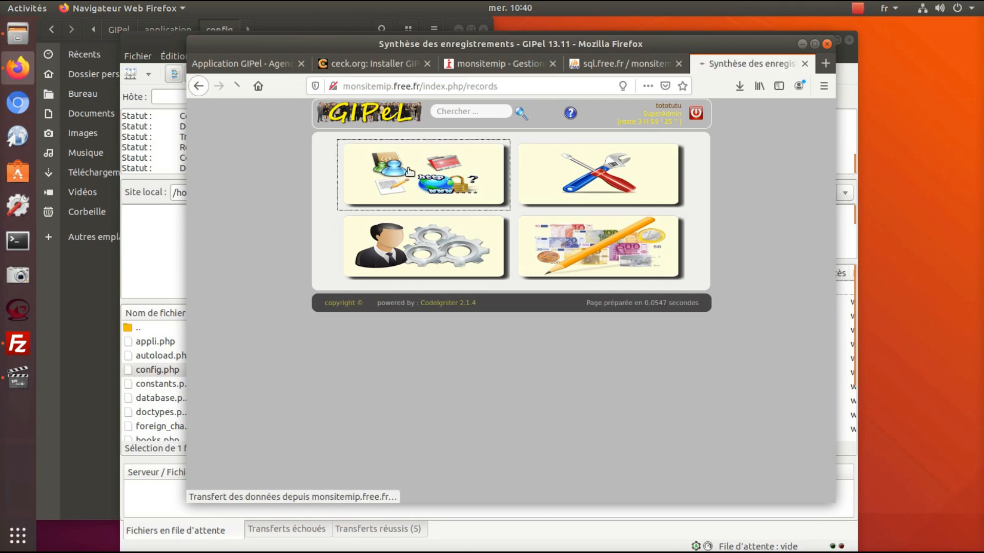
click(391, 123)
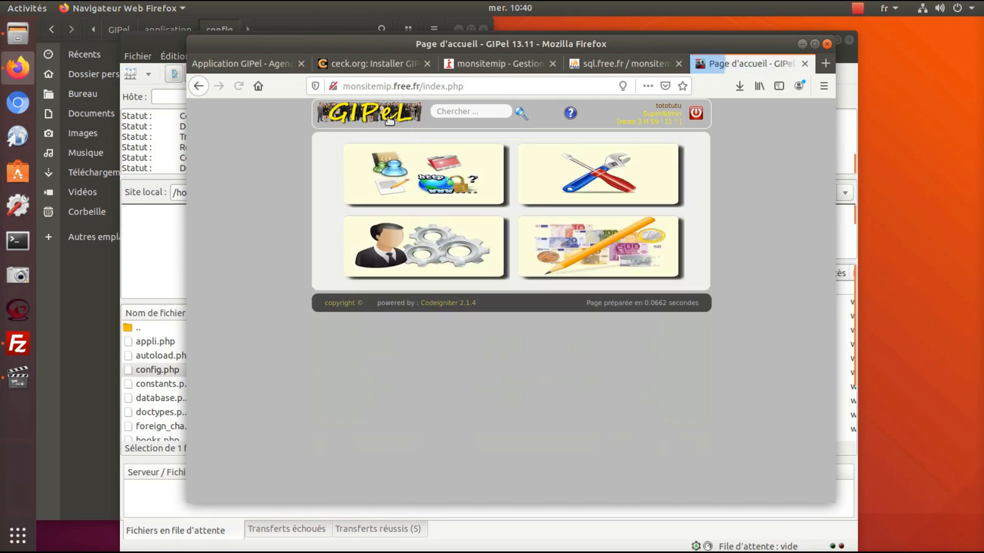
click(413, 170)
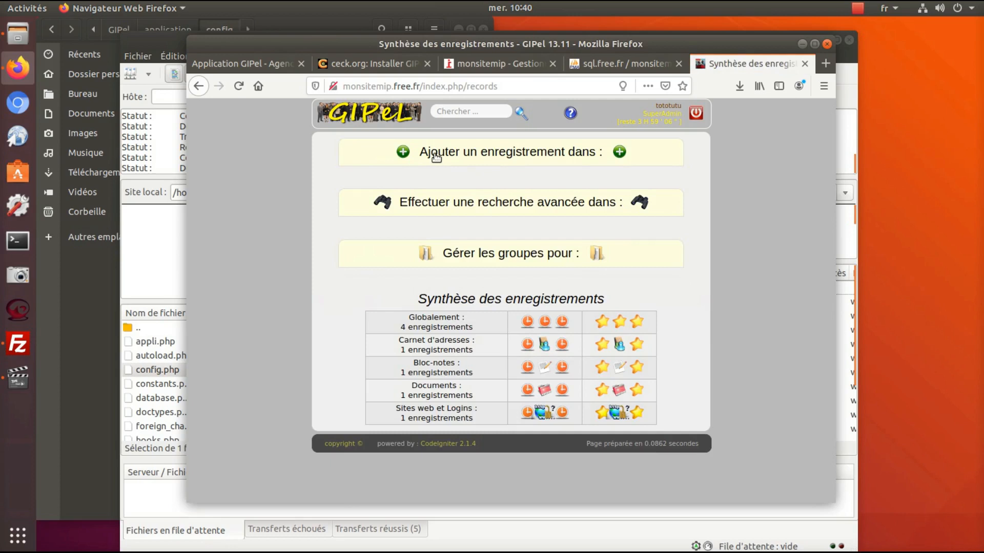
- Expand the add-record icons, glance at a Sites web et Logins form, and return to the summary
click(436, 157)
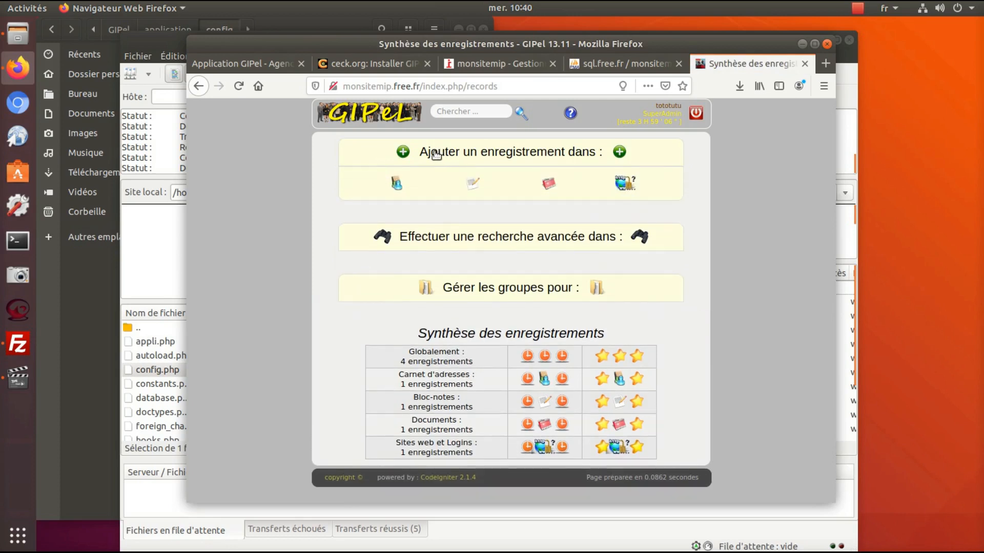
click(440, 154)
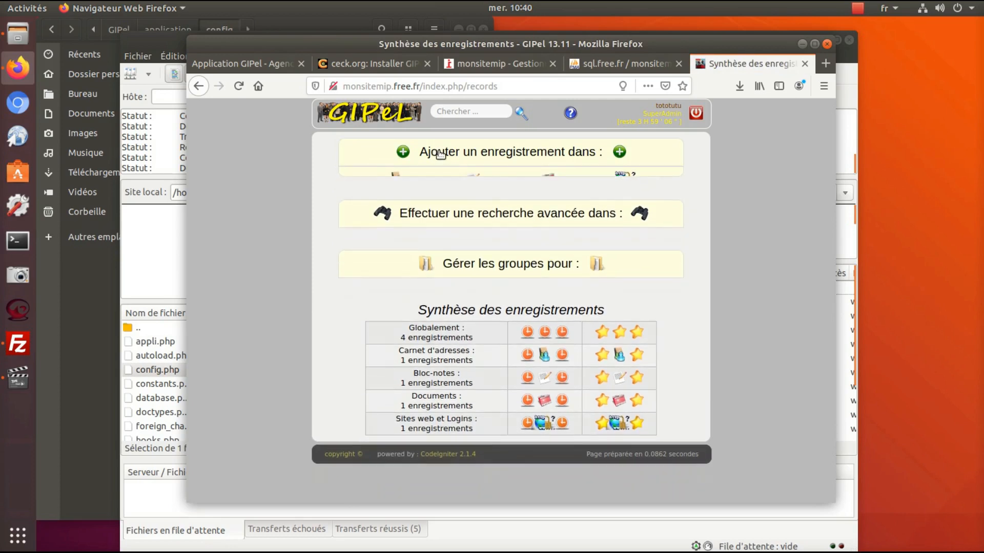
click(441, 153)
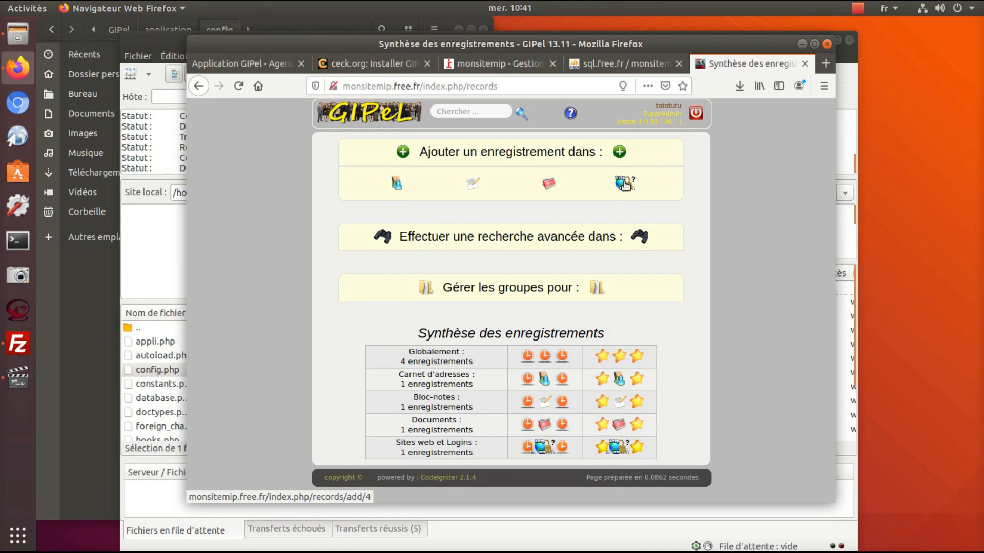
click(624, 184)
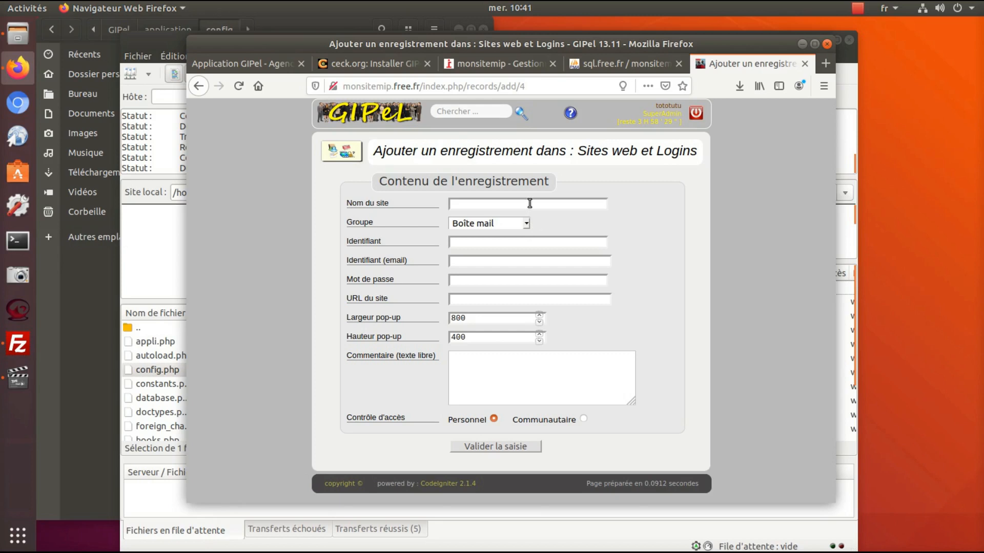
click(348, 157)
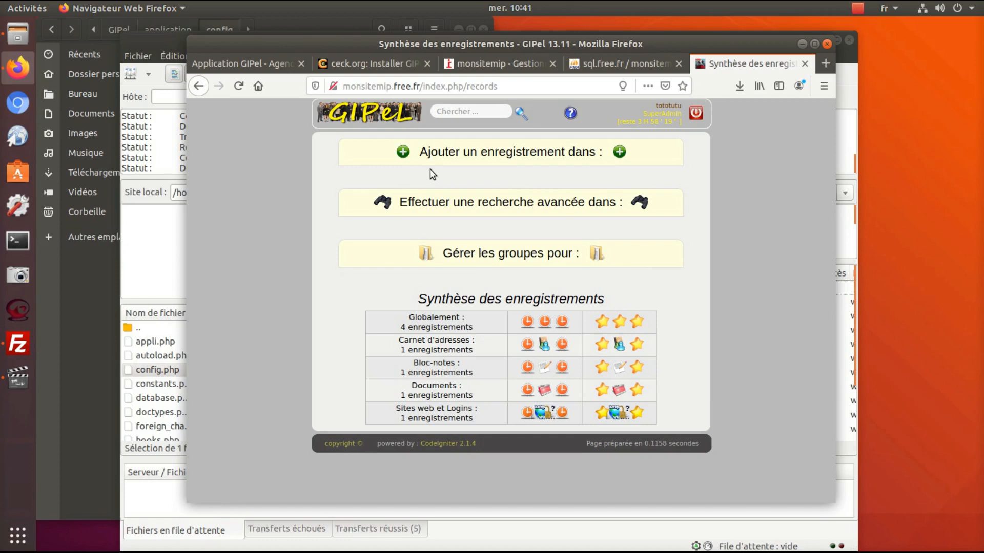
click(499, 155)
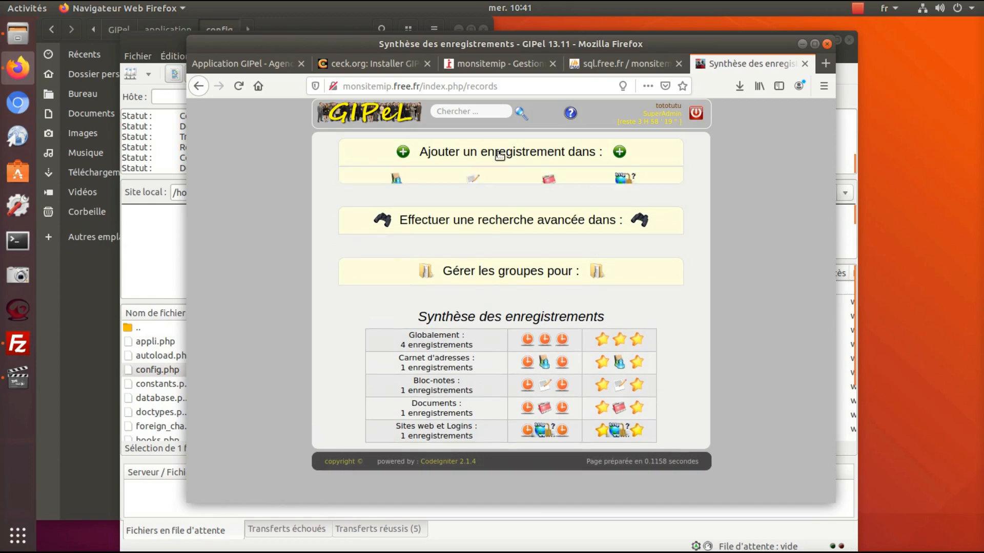
- Start a Sites web et Logins record with site name 'impot' and open a new Firefox tab
click(624, 183)
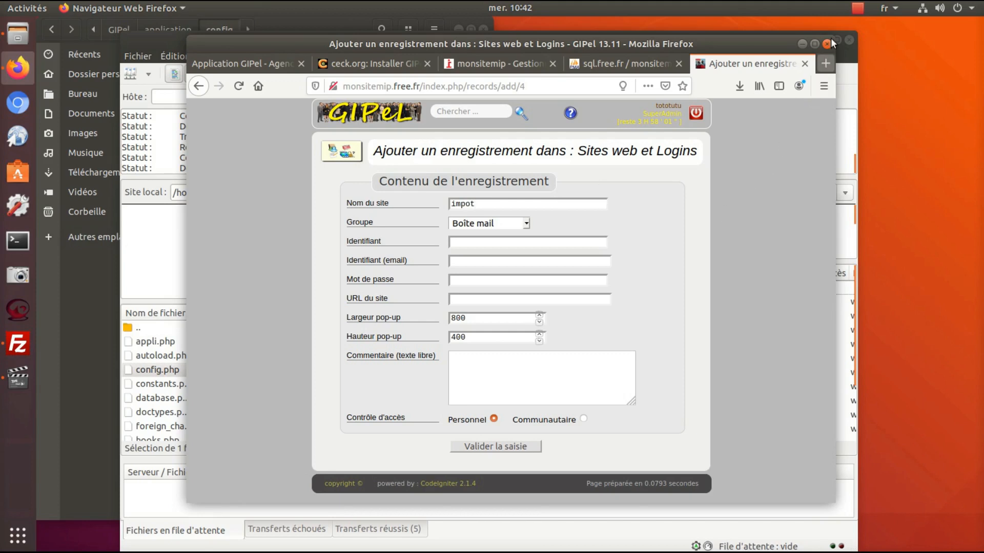
click(825, 62)
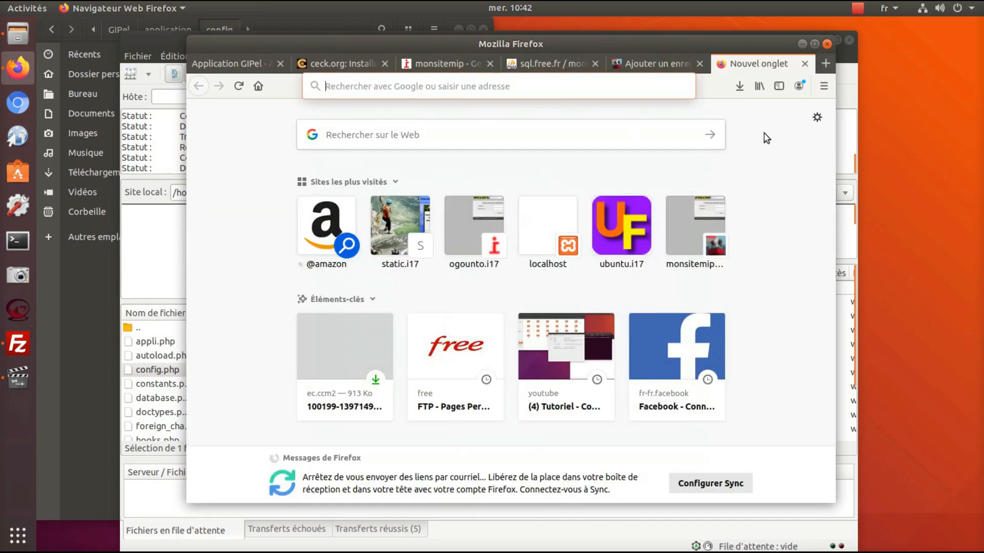
- Google 'impot rochefort', then refine the query to impots.gouv.fr and search it
click(506, 135)
text(i)
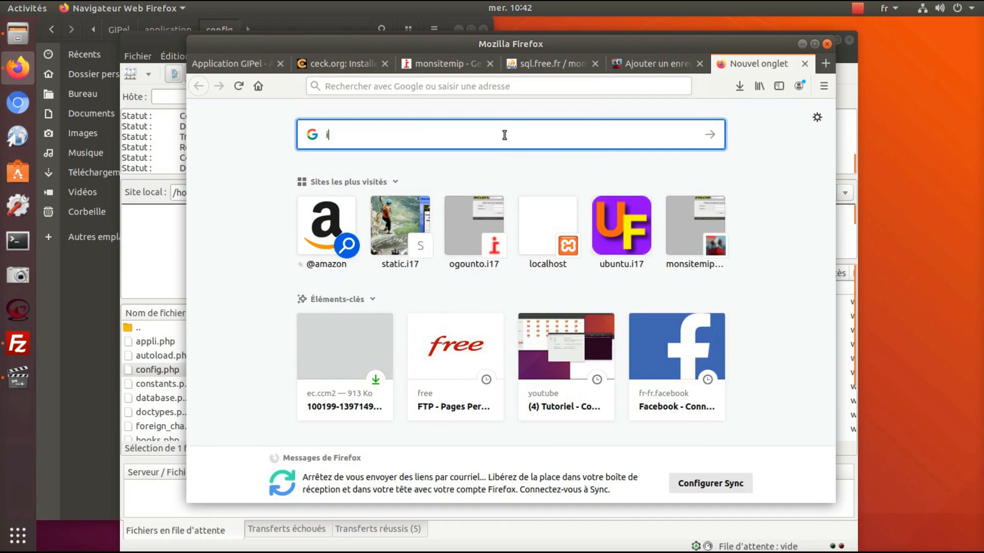
text(mpot)
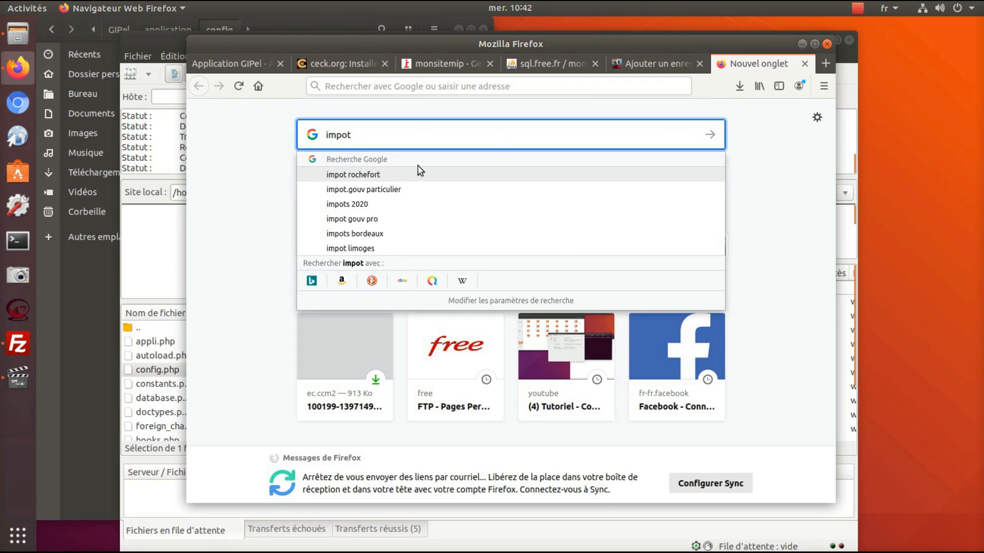
click(365, 175)
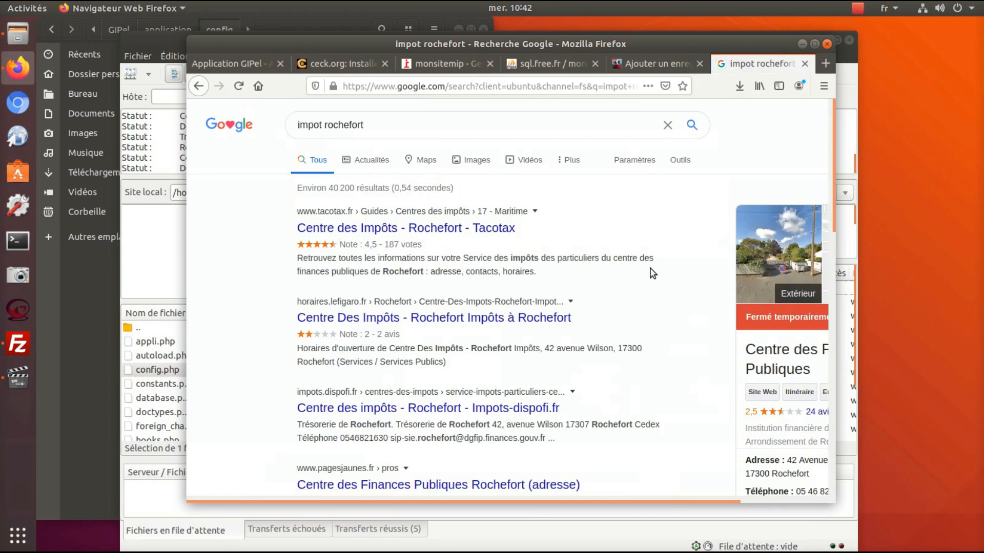
scroll(650, 269, down, 3)
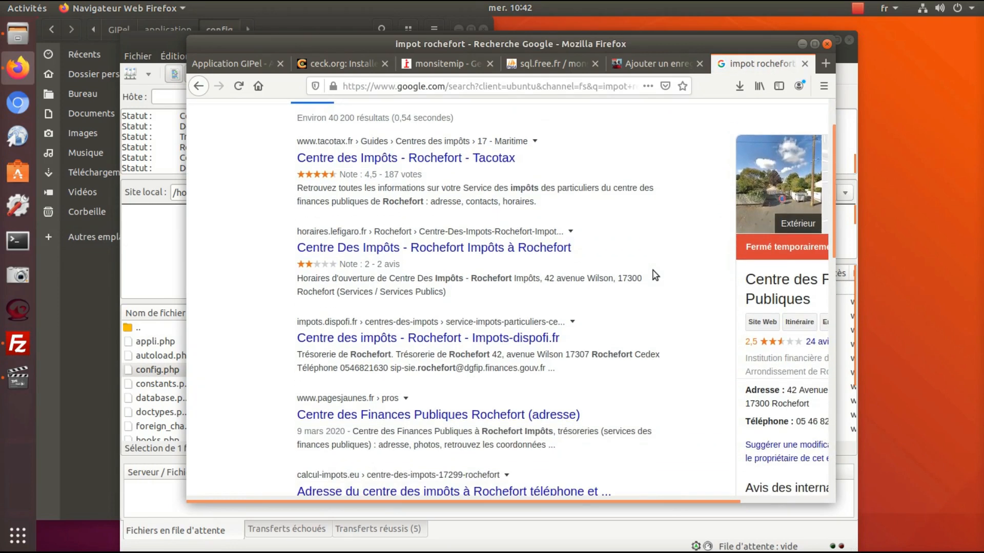
scroll(655, 276, down, 1)
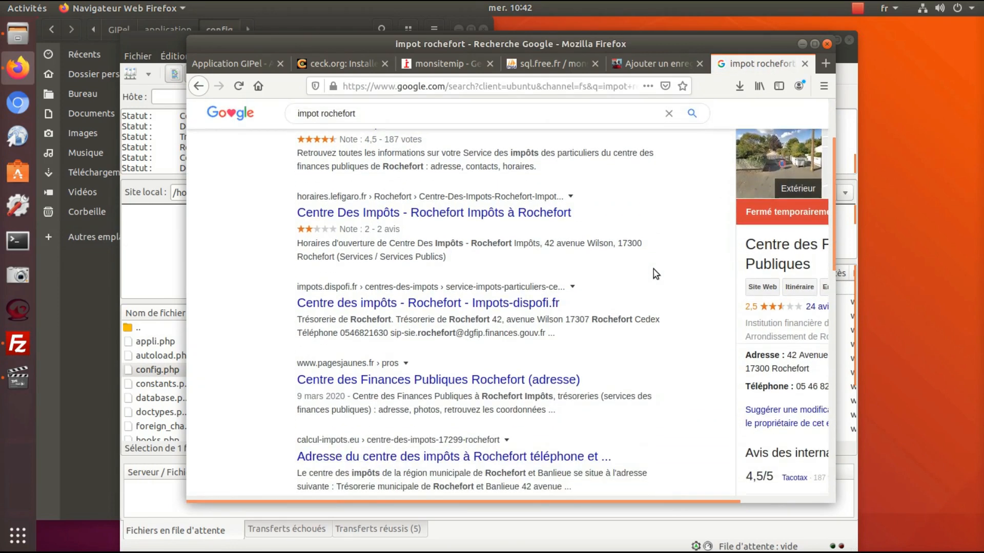
scroll(655, 272, up, 4)
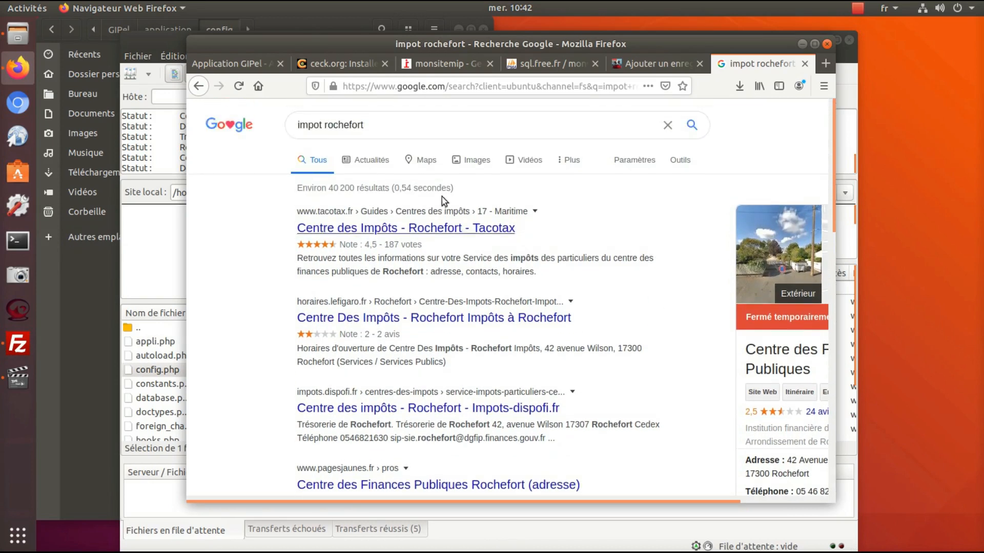
drag(381, 134, 325, 126)
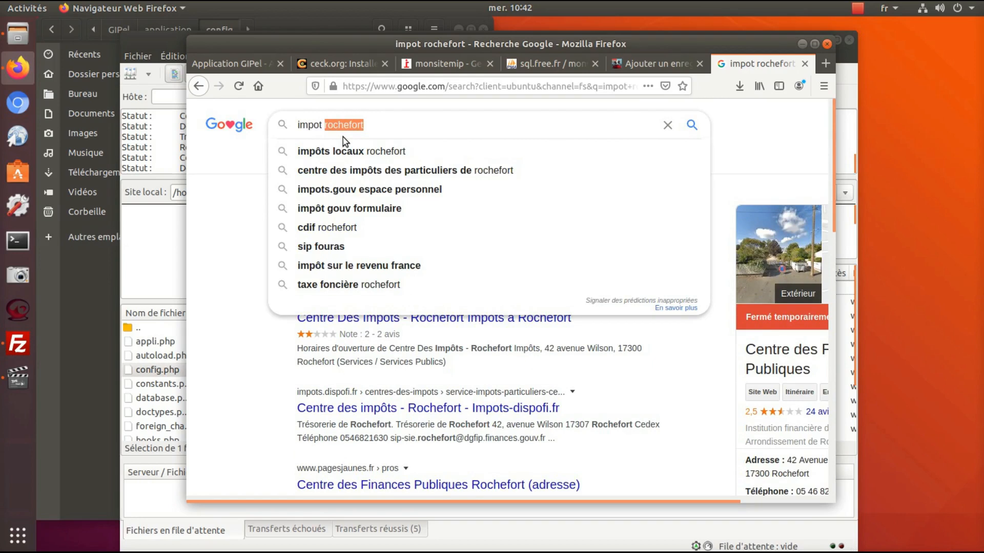
key(BackSpace)
key(BackSpace)
text(.)
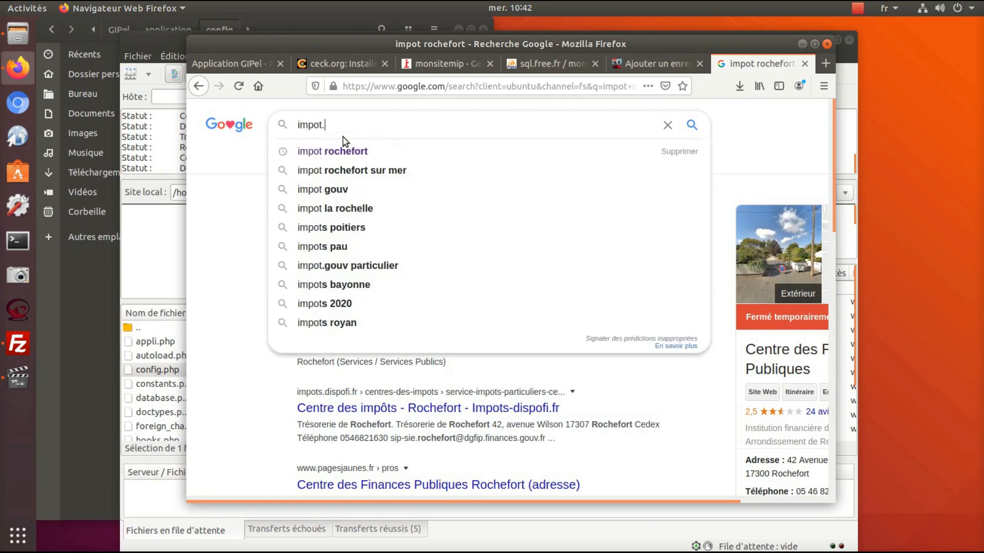
text(gouv)
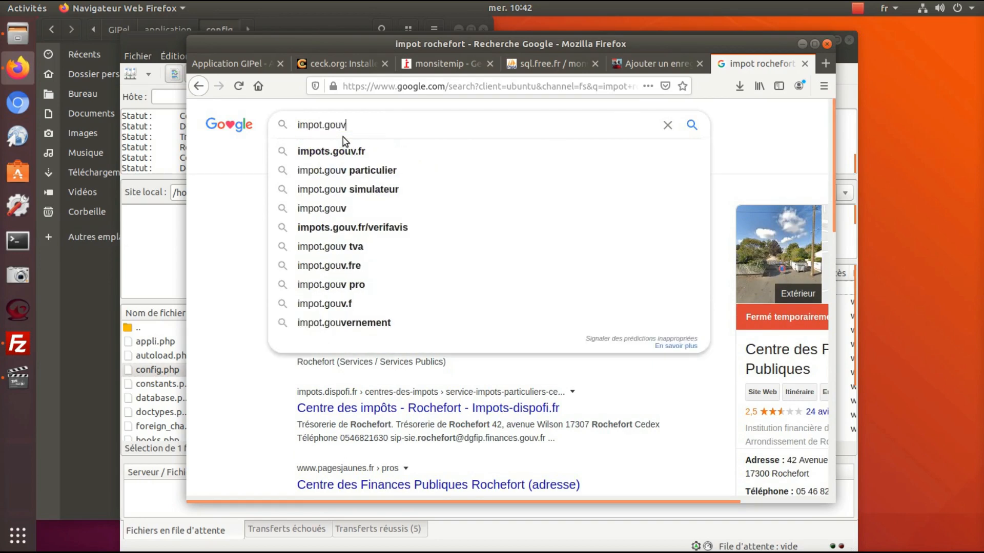
click(357, 153)
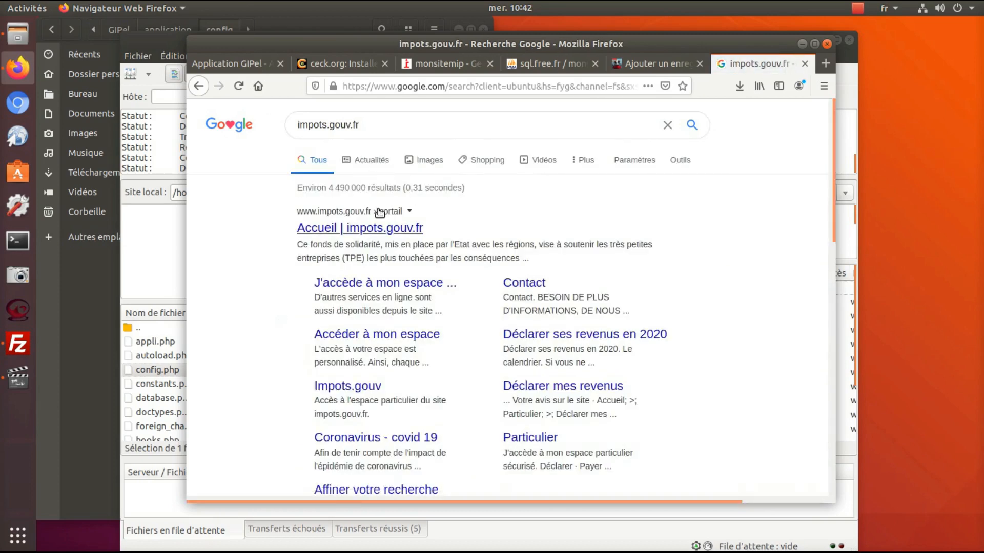
click(370, 229)
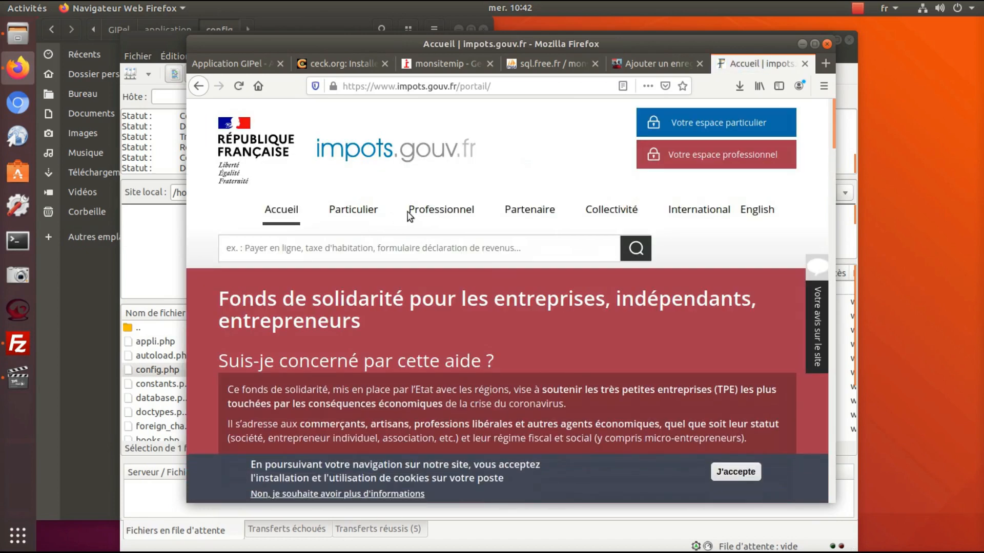
click(504, 85)
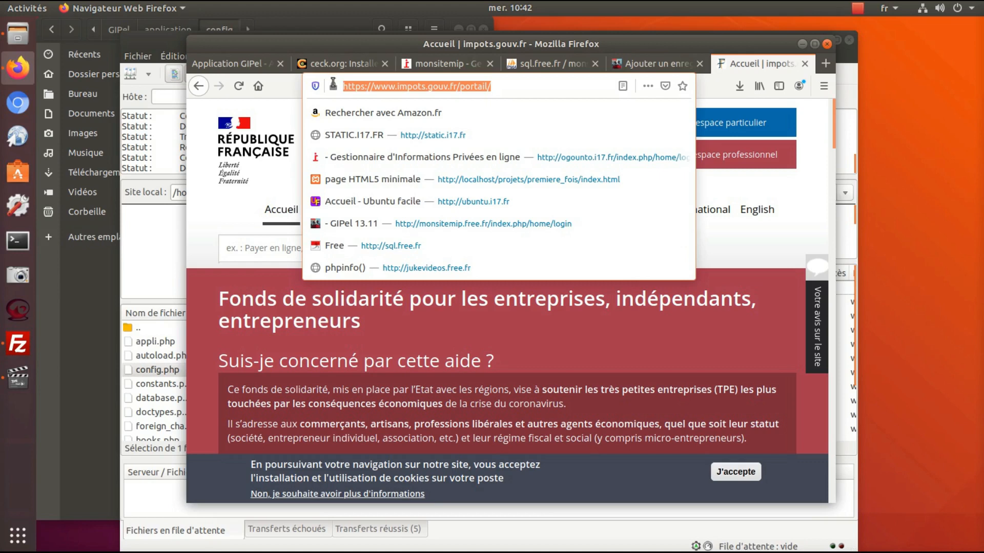
click(523, 87)
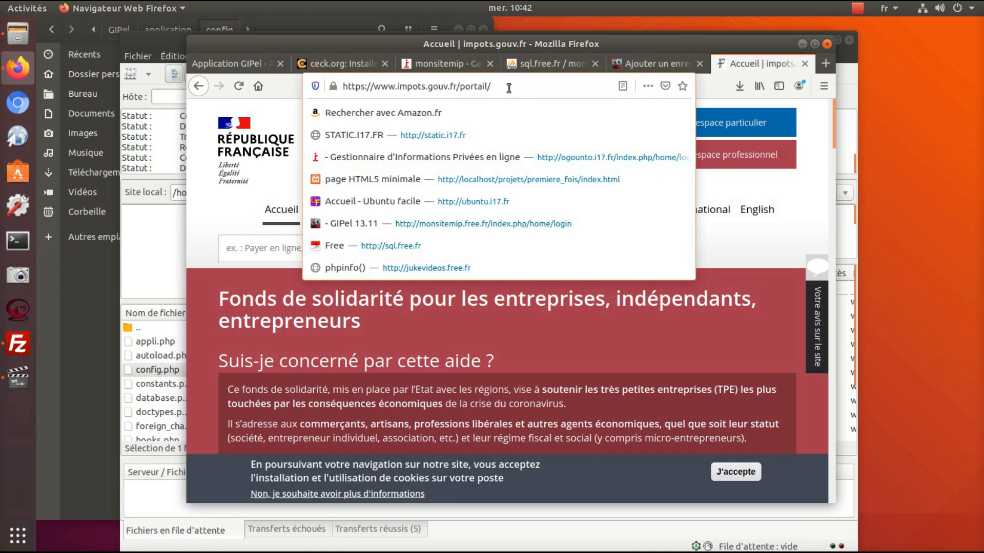
drag(460, 86, 340, 88)
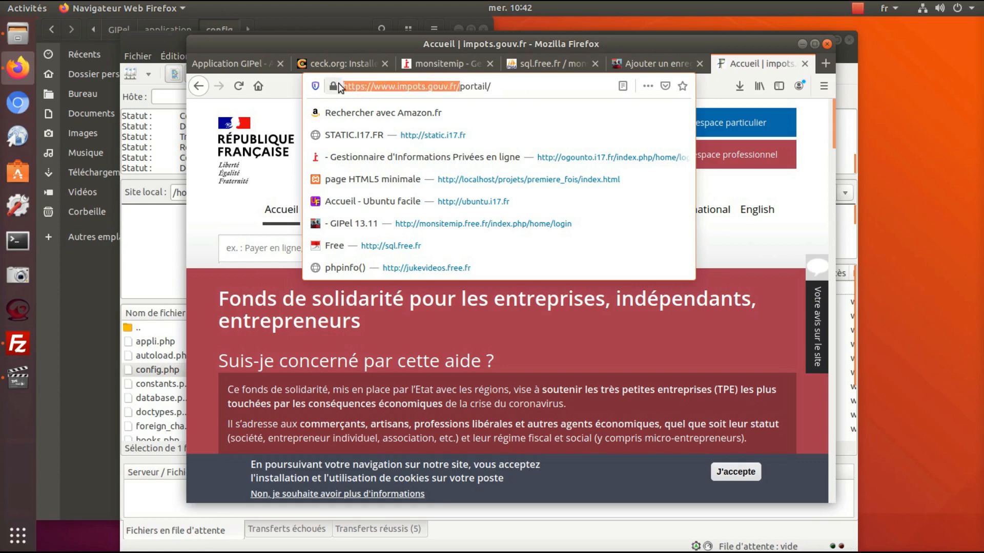
right_click(369, 86)
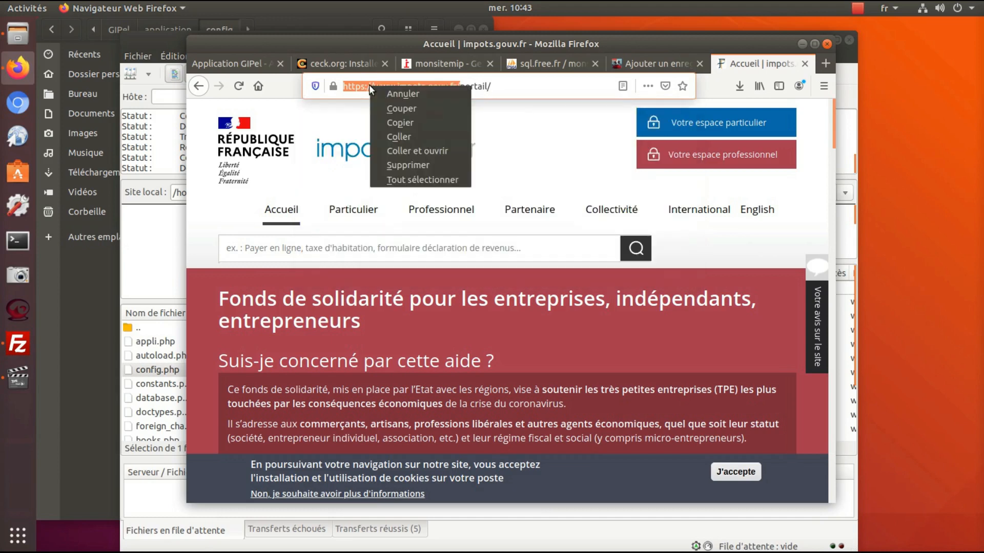
click(400, 123)
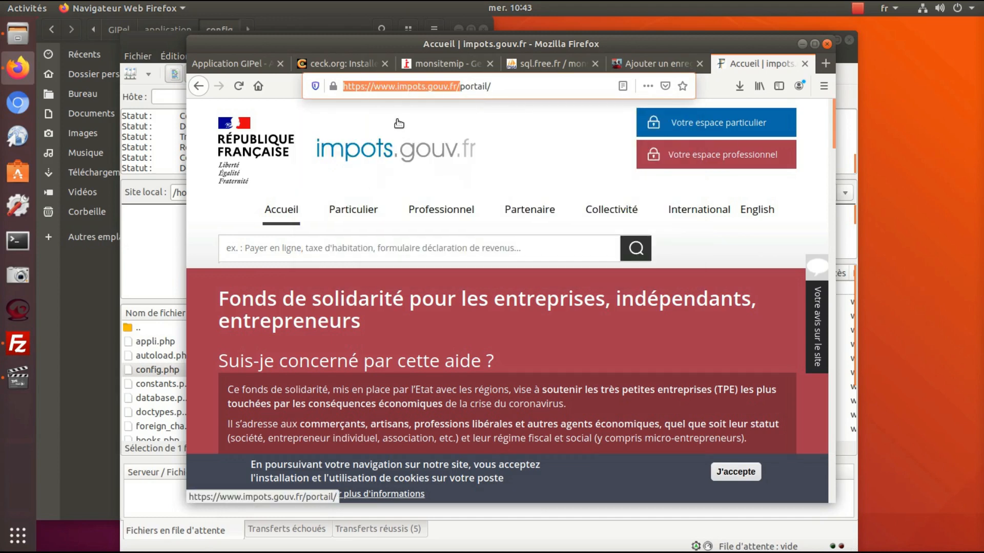
click(671, 67)
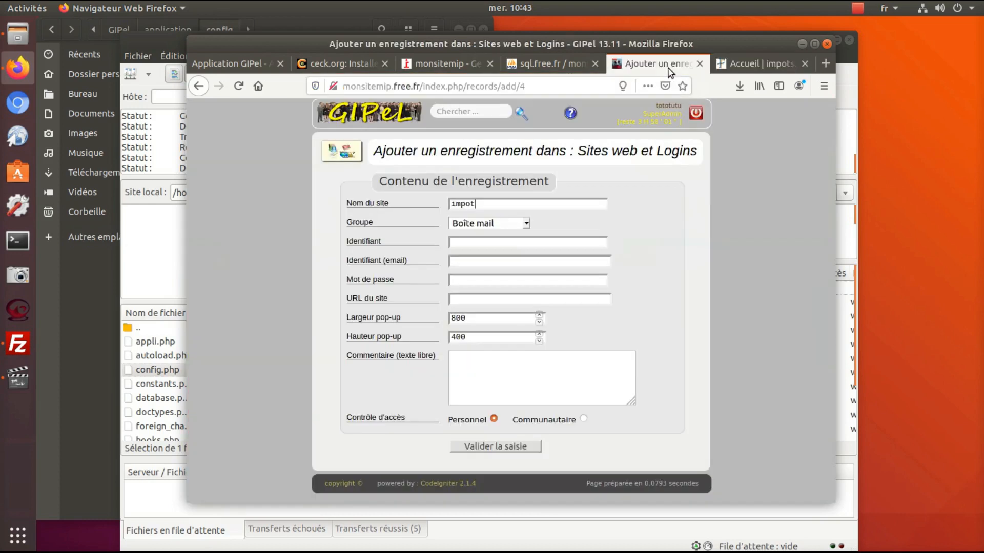
click(489, 299)
key(ctrl+v)
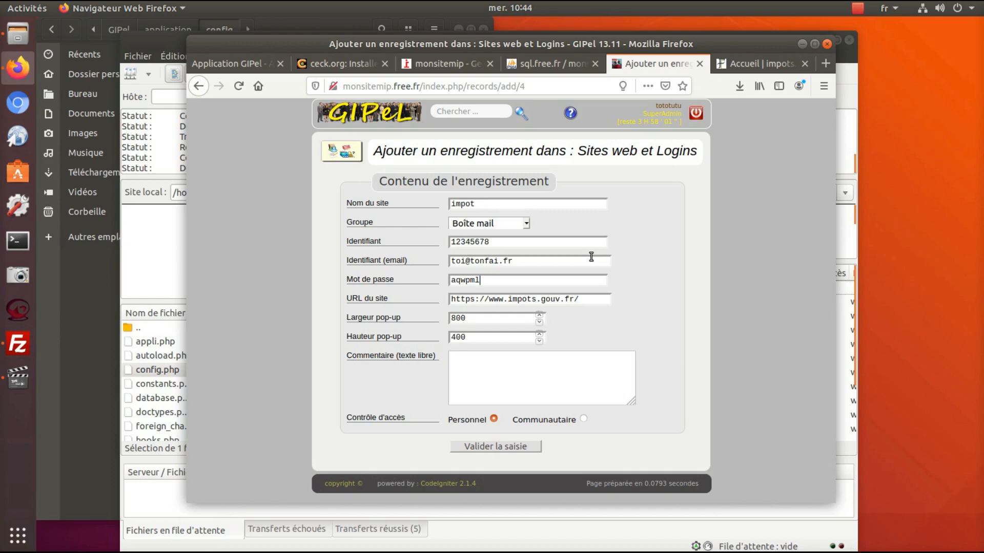
- Finish the password, enlarge the Commentaire box, and validate the new impot record
text(8)
click(492, 379)
drag(632, 403, 614, 391)
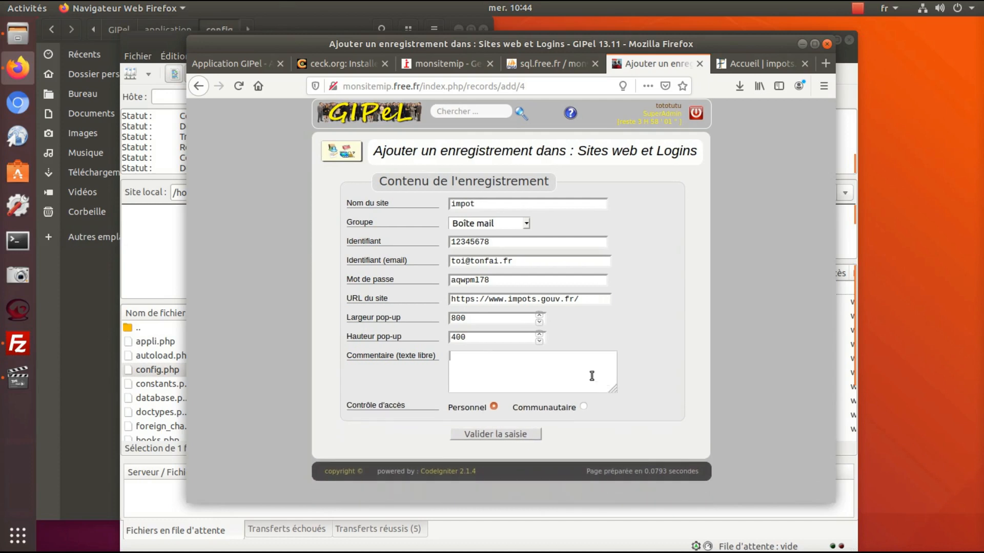
click(498, 434)
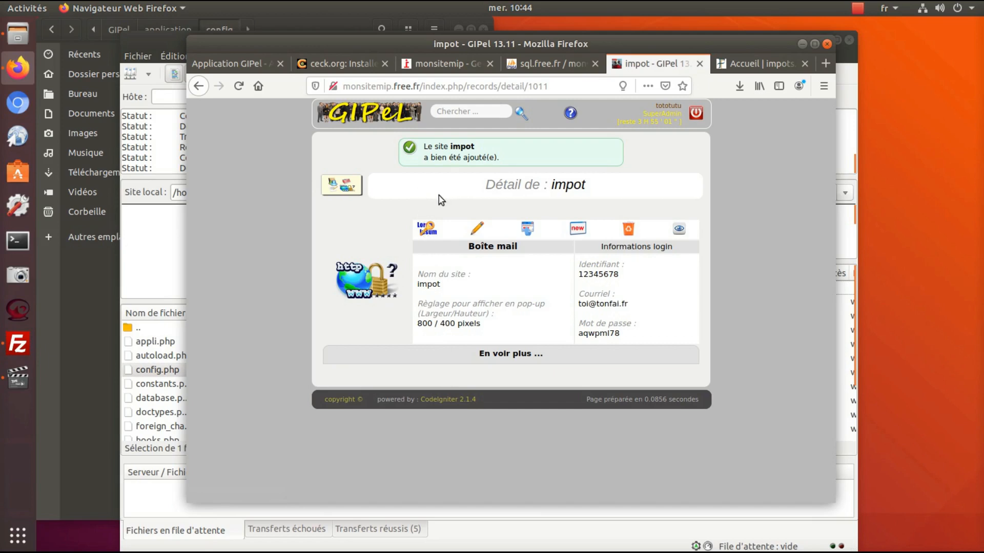
click(353, 115)
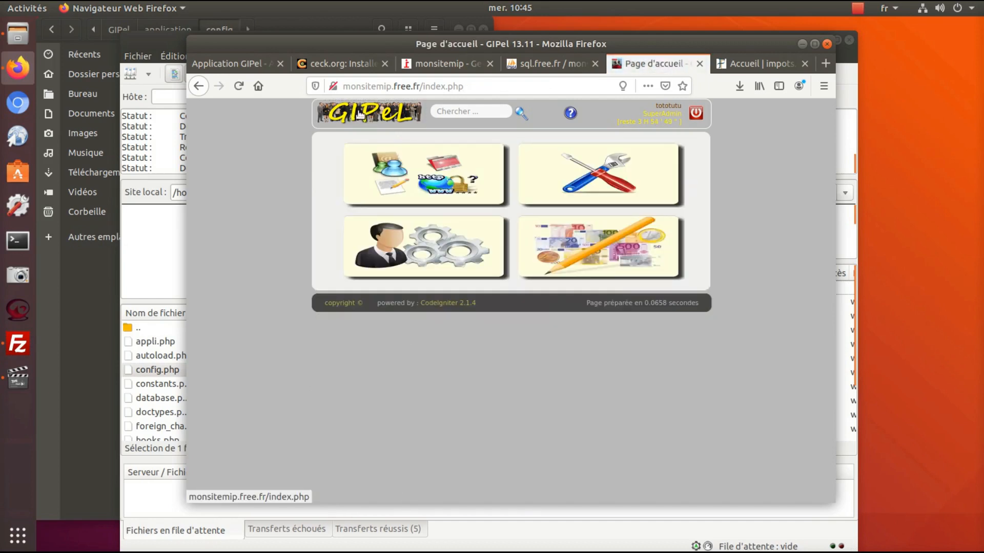
- Open the records section and list the five most recent records of all types
click(388, 188)
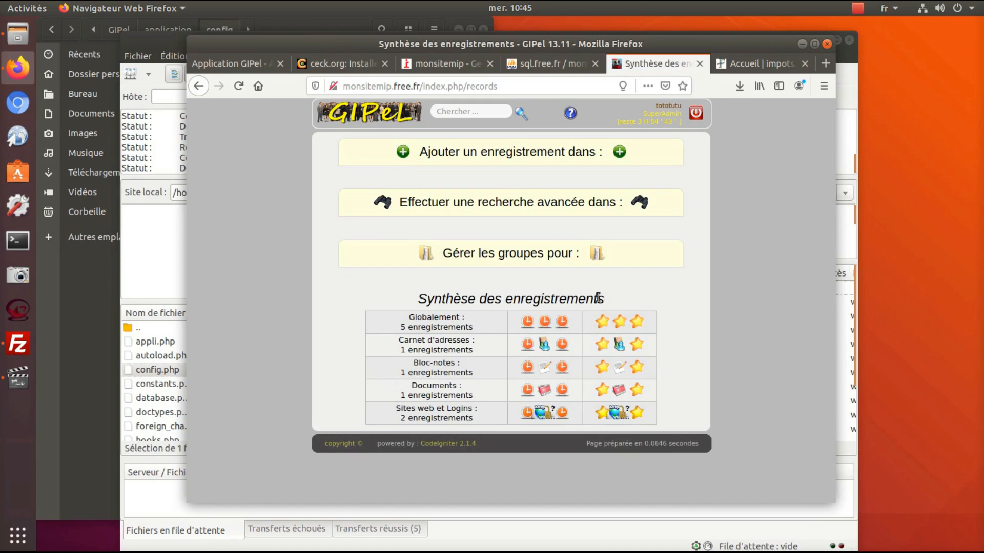
click(550, 324)
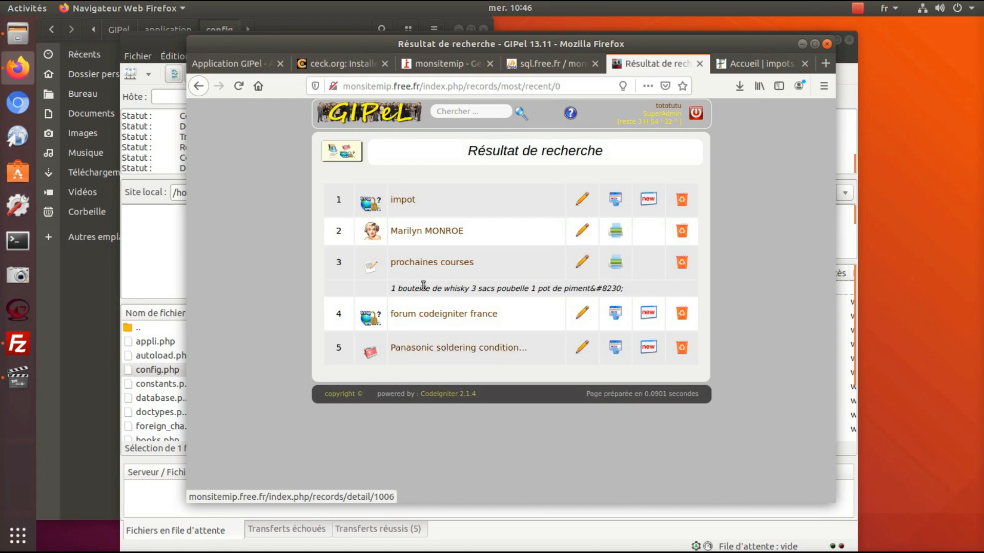
- Open the artist's contact record and review its address and extra details
click(421, 234)
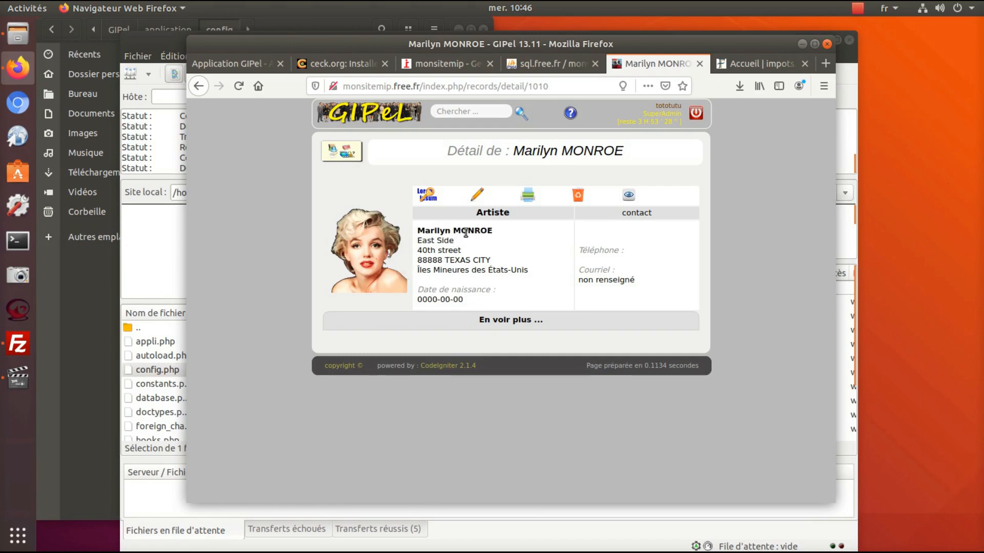
drag(454, 240, 418, 251)
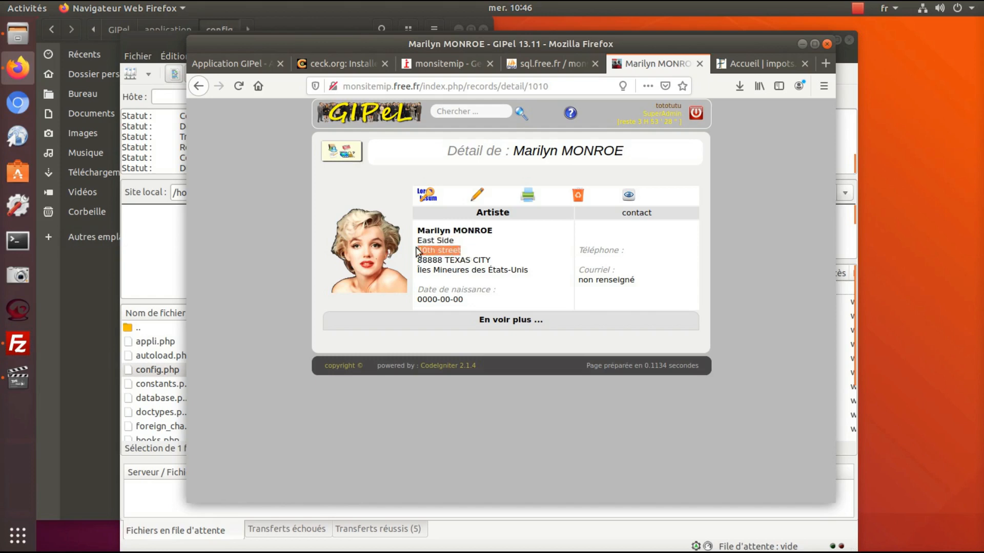
drag(493, 260, 422, 258)
click(465, 254)
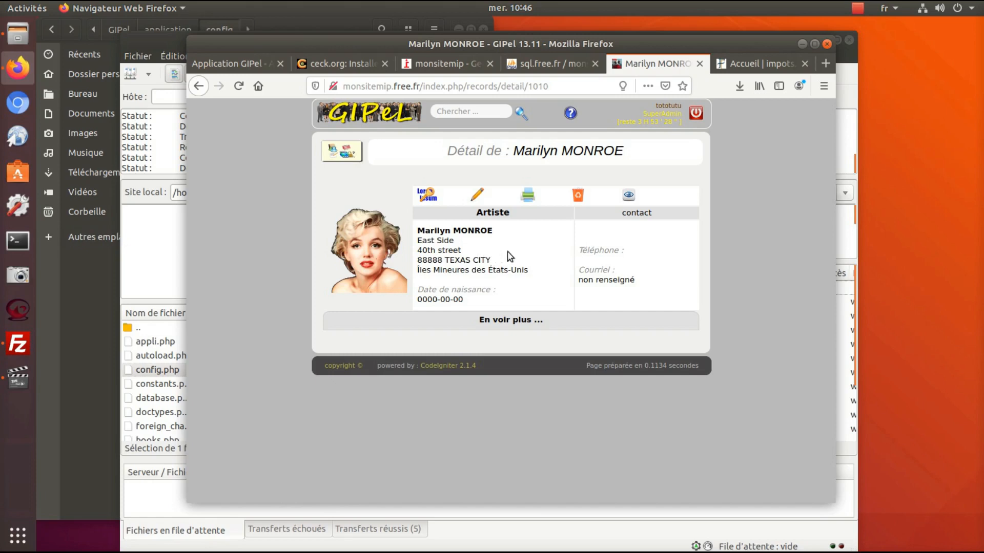
click(503, 320)
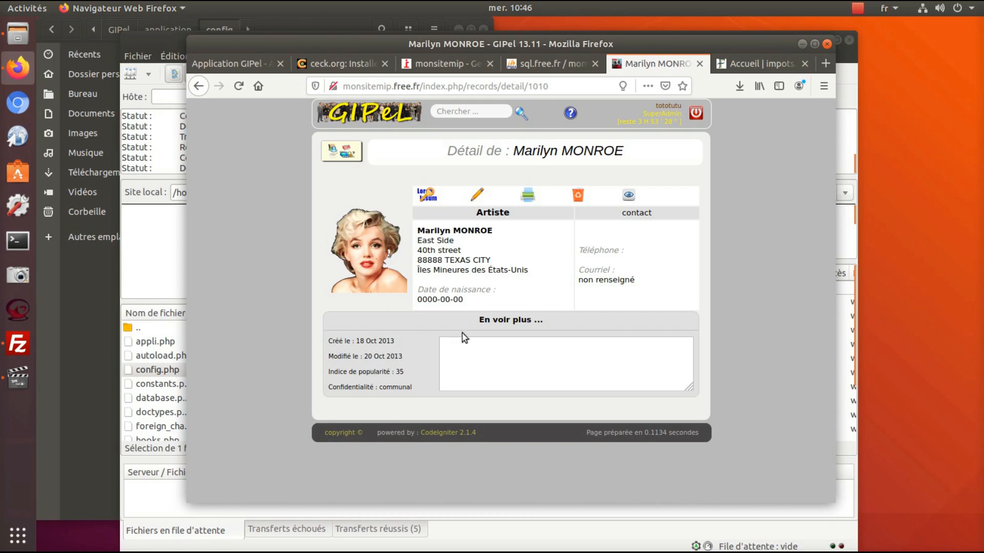
- Edit the contact and set its Pays to États-Unis
click(477, 195)
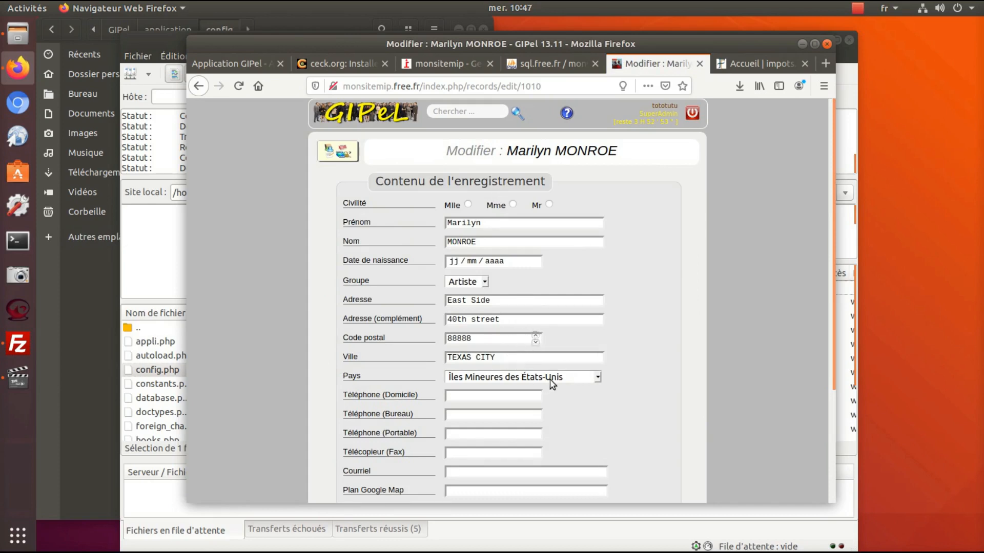
click(598, 379)
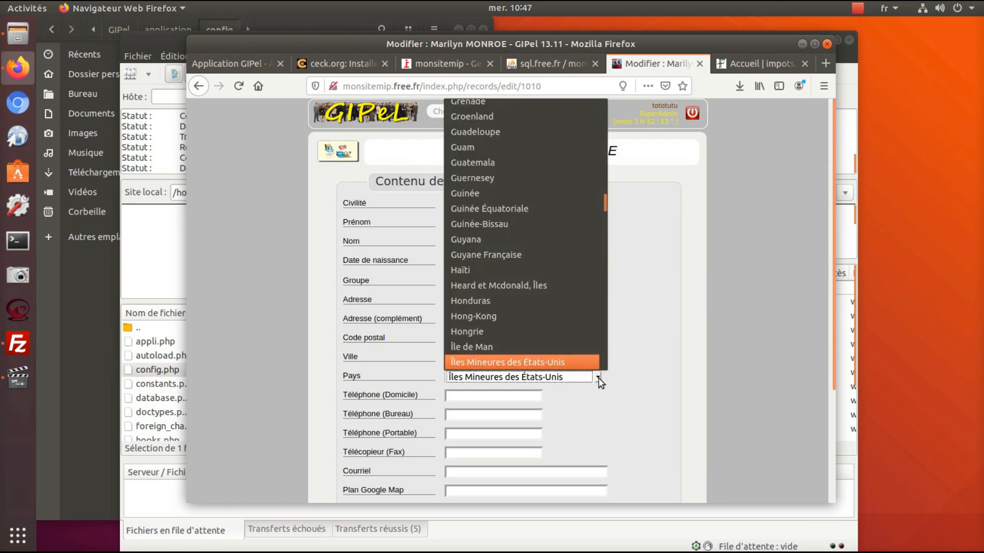
drag(604, 205, 604, 182)
click(528, 156)
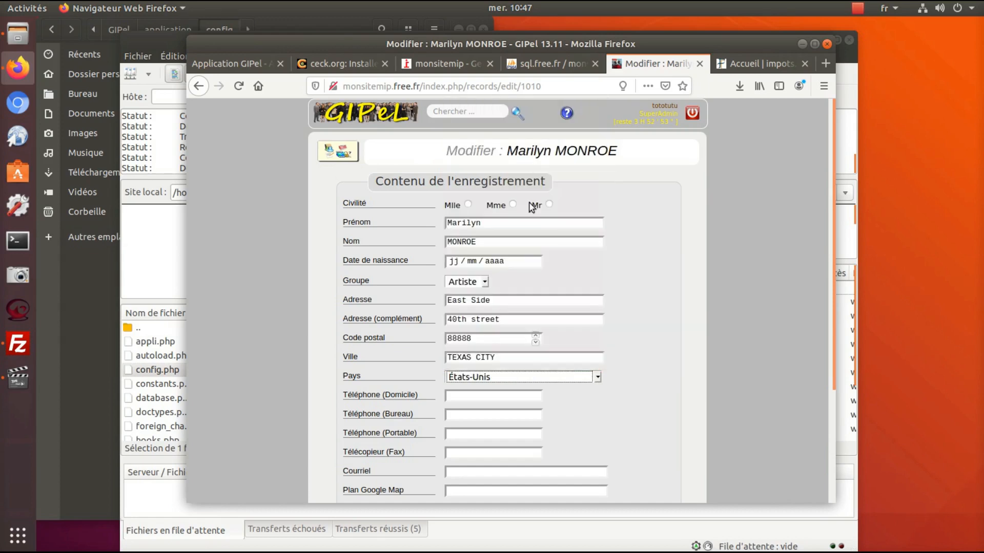
- Add a comment noting it was modified on 15 avril 2020, then save the contact
scroll(573, 404, down, 4)
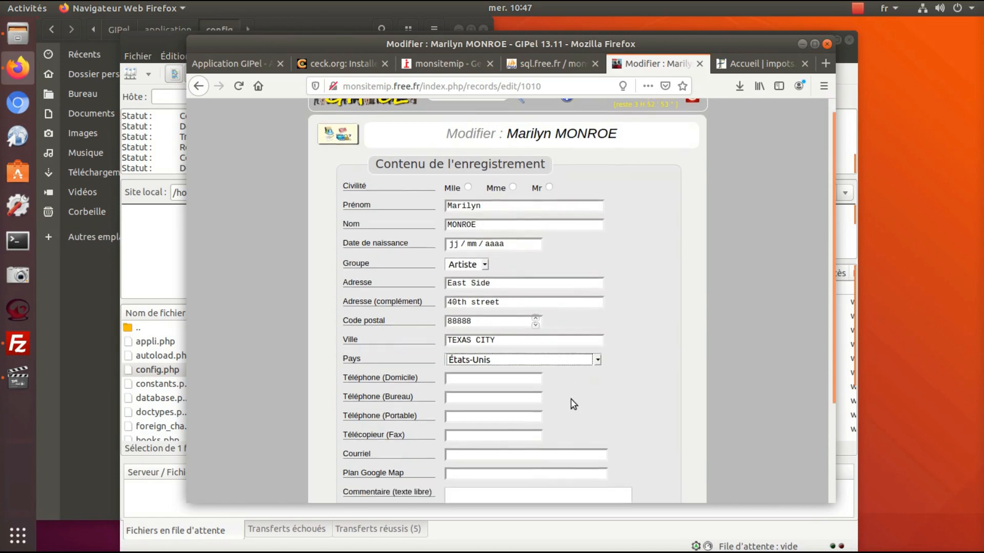
click(569, 414)
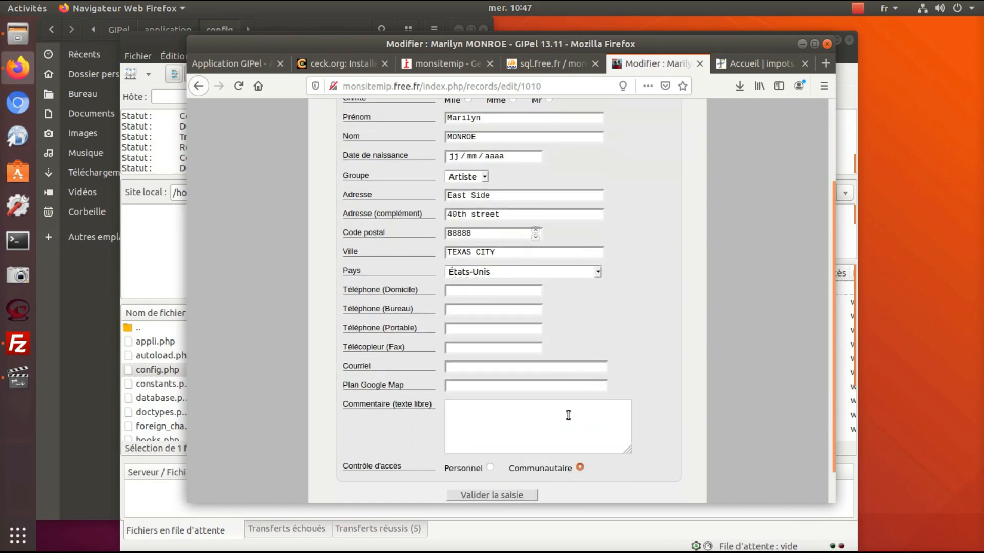
text(modifiée le mercredi 15 avr)
text(il)
text( 2020 )
text(==================================)
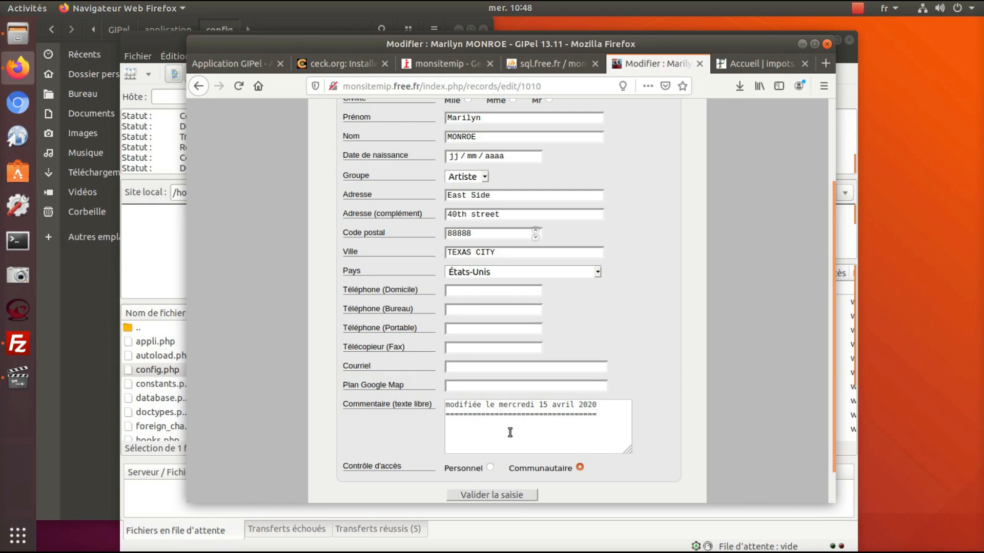
click(492, 495)
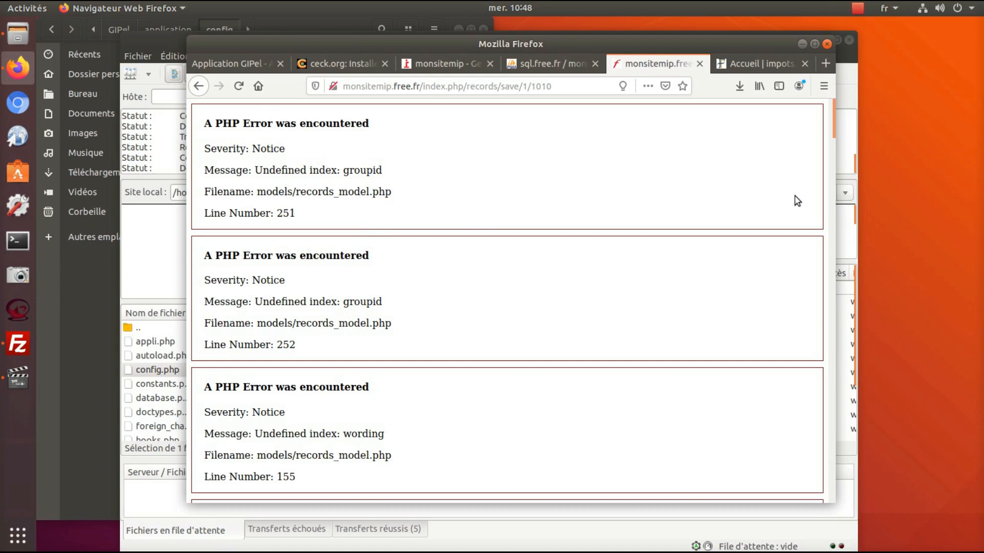
- Go back from the PHP error page, resubmit the contact edits, and open the records summary
drag(835, 135, 915, 42)
click(198, 86)
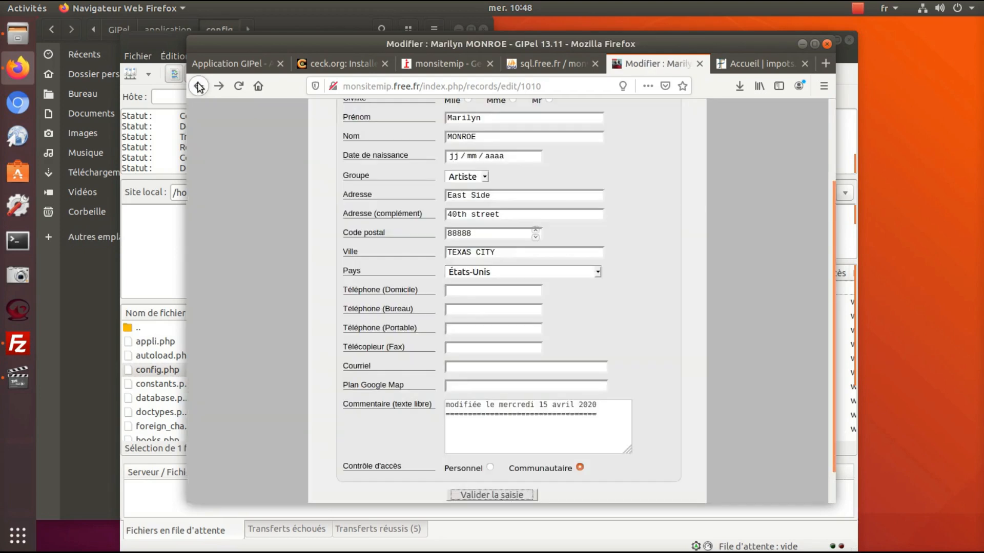
click(476, 496)
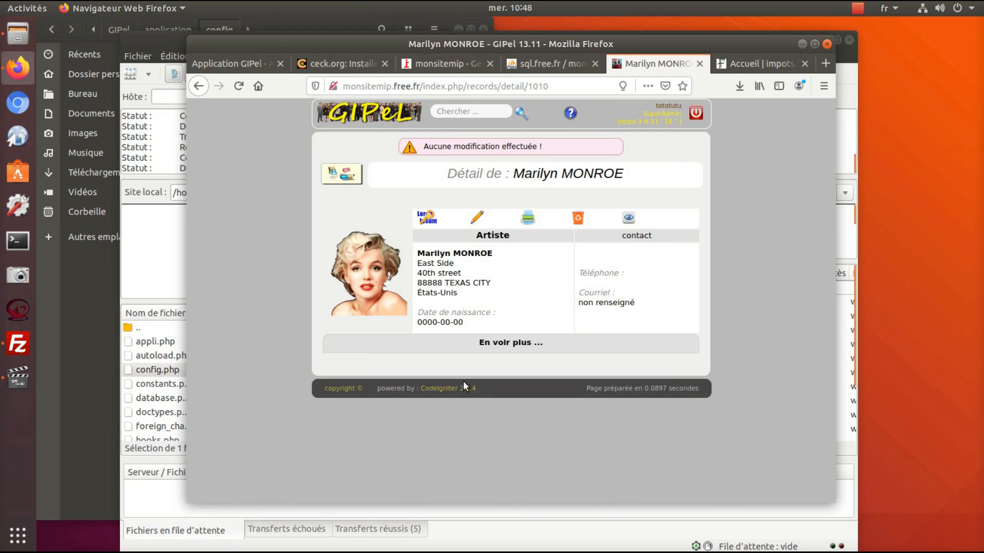
click(340, 176)
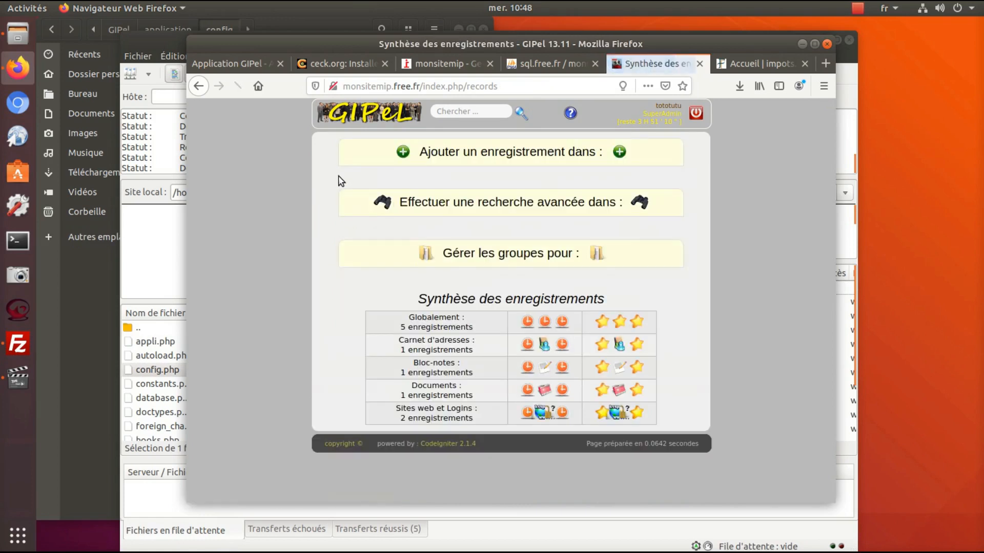
- List the most consulted Sites web et Logins records from the records summary
click(410, 154)
click(411, 153)
click(411, 154)
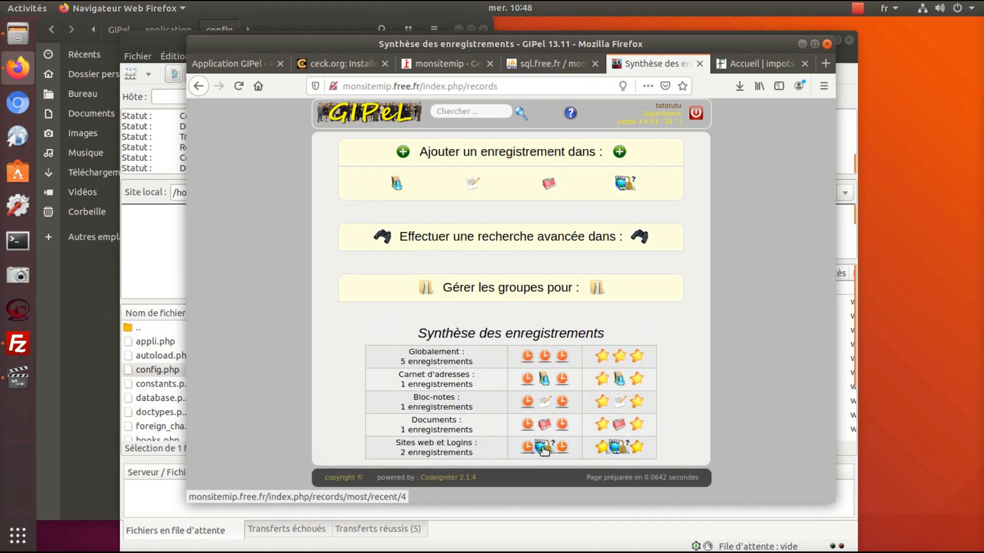
click(618, 451)
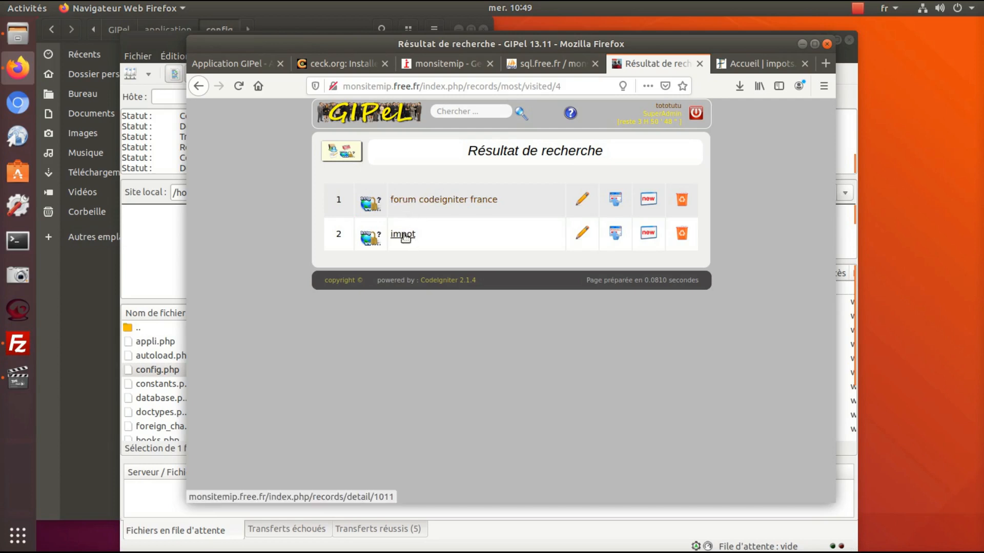
- Preview impots.gouv.fr in a popup, reposition and close it, then open the impot record's details
click(616, 235)
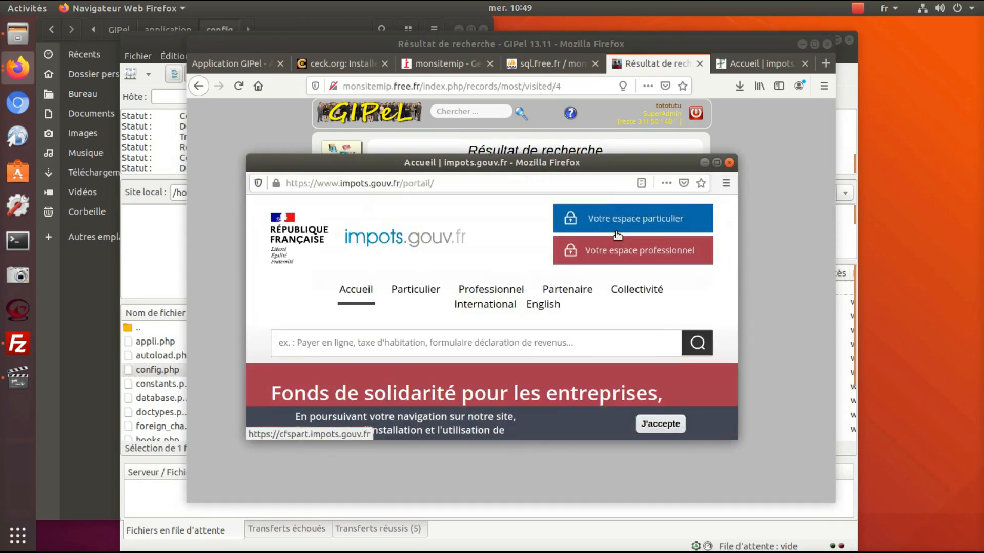
drag(541, 165, 559, 194)
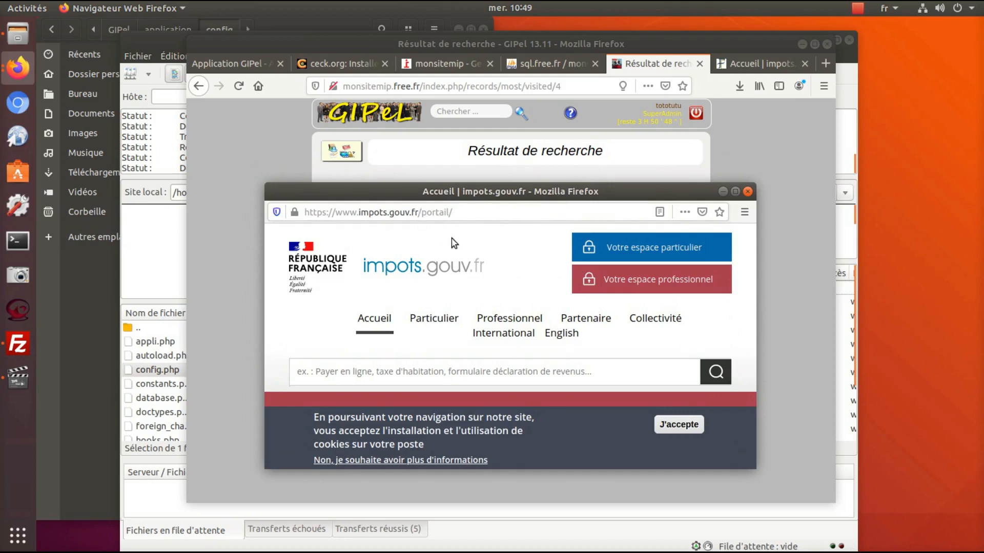
drag(494, 190, 481, 187)
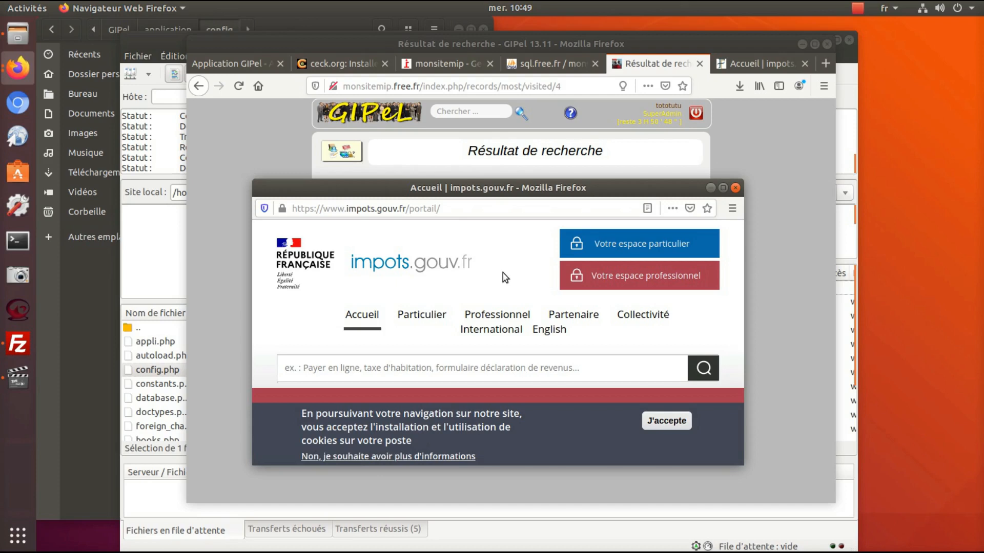
drag(603, 192, 603, 181)
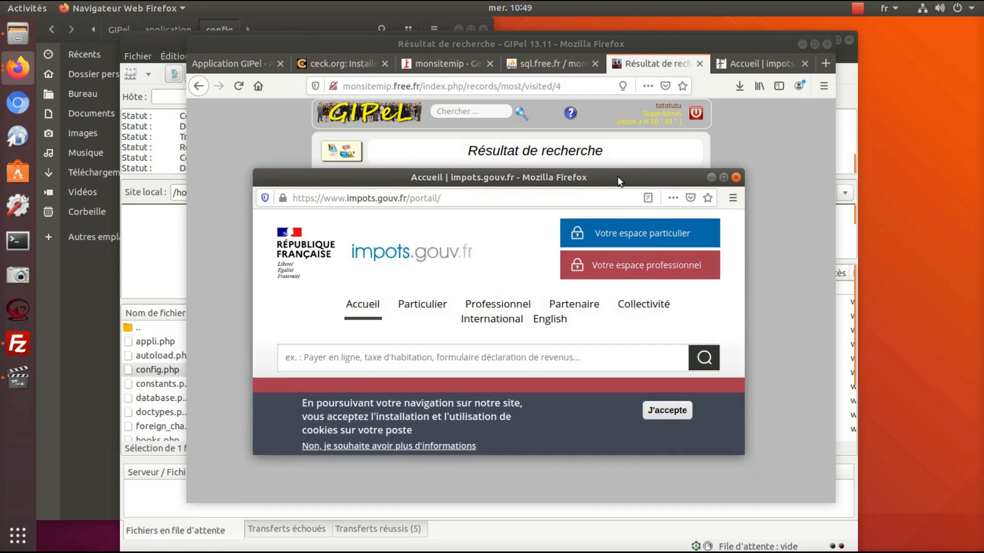
click(736, 177)
click(401, 235)
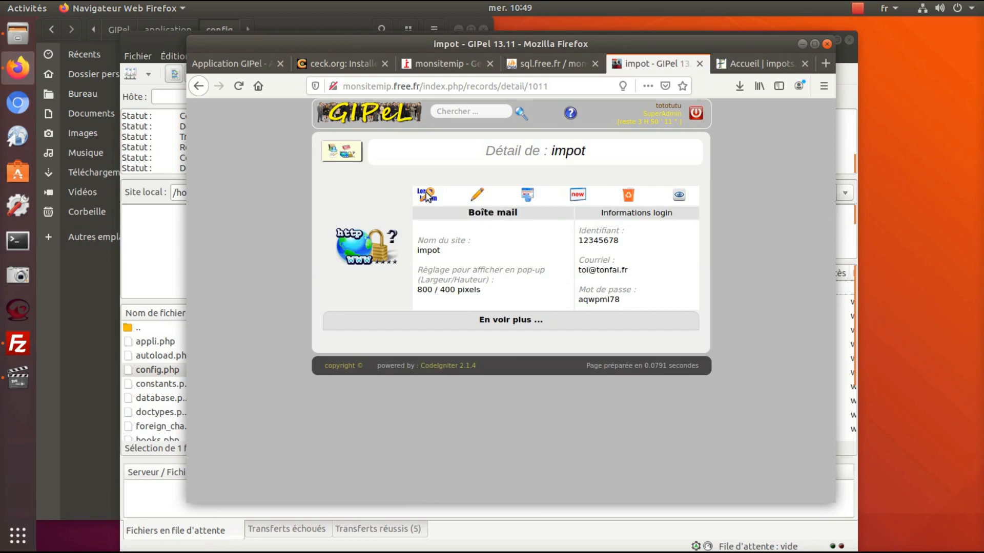
- Save the impot record's keywords as 'impot revenu' and open its edit form
click(428, 195)
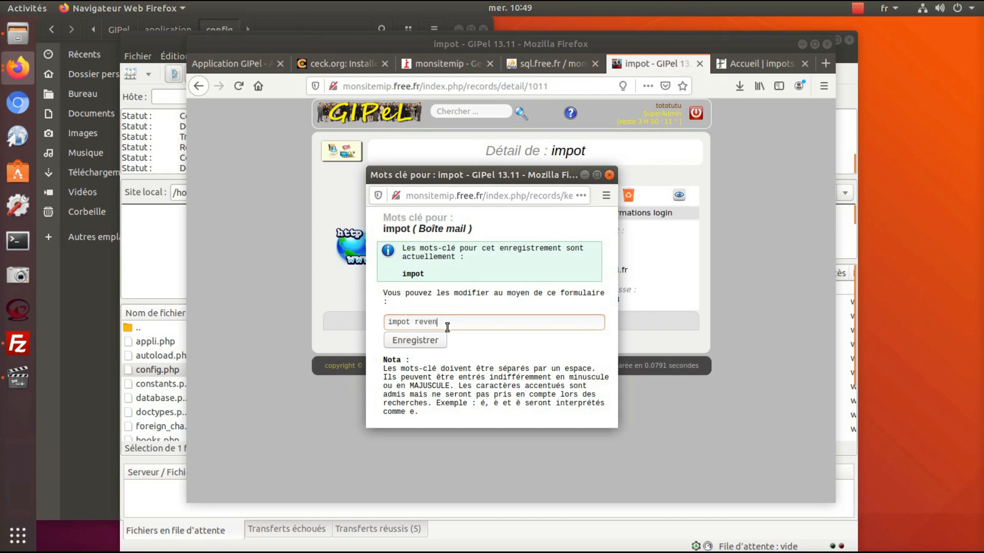
click(421, 341)
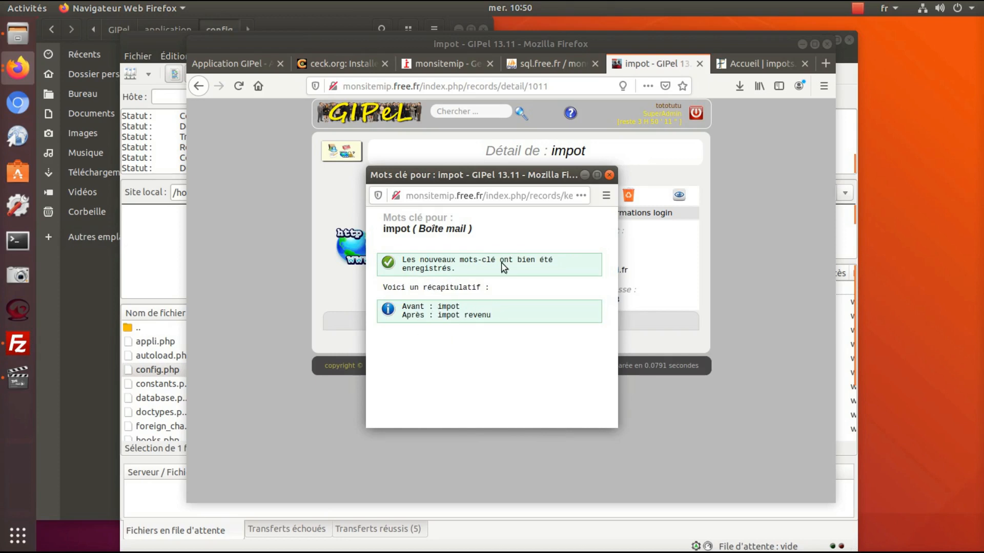
click(610, 175)
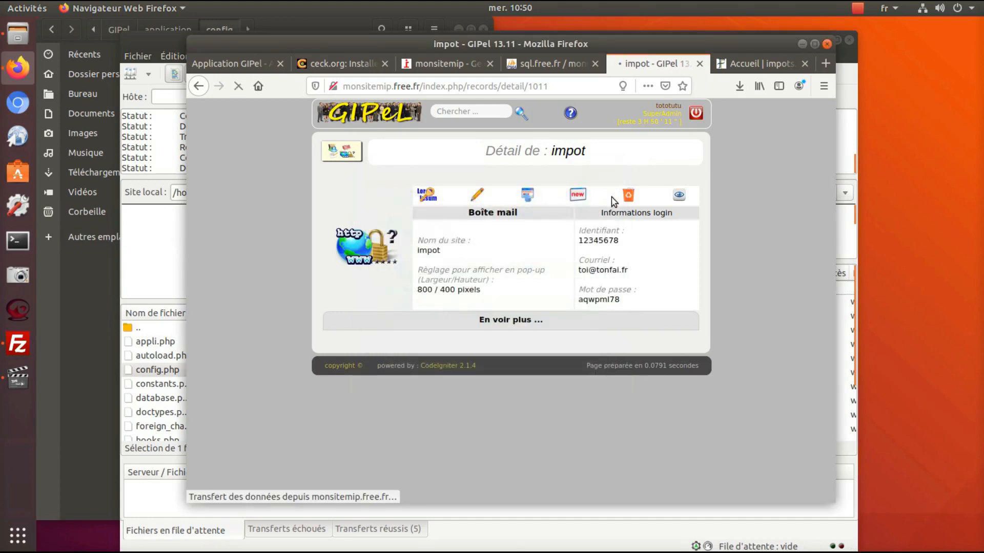
click(479, 195)
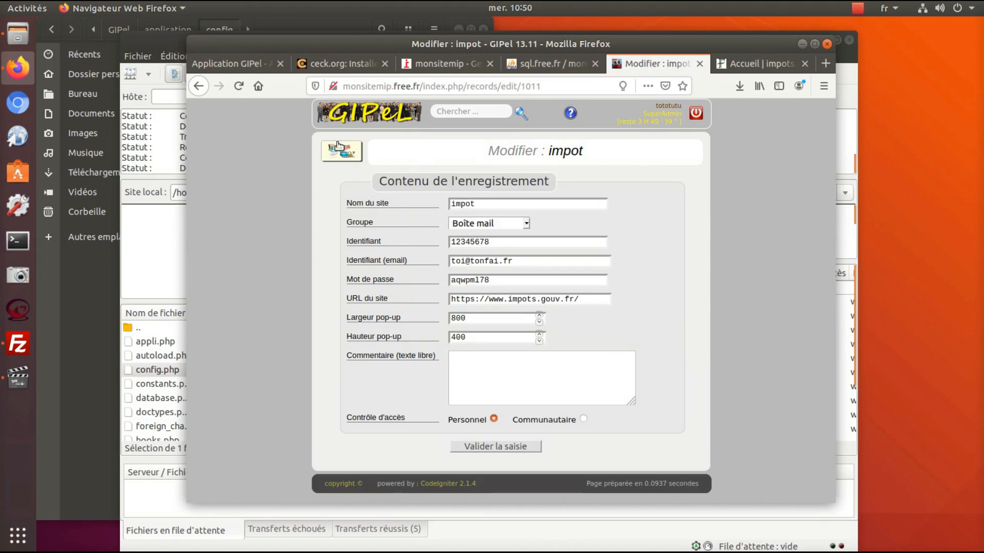
- Back out of the impot edit form, reopen it to inspect its fields unchanged, then show the records summary
click(199, 86)
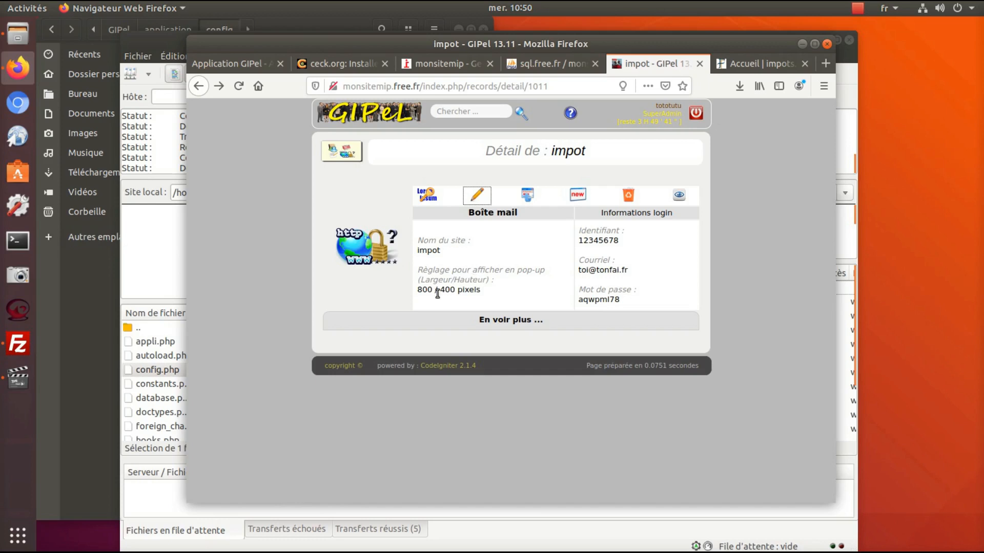
mouse_move(433, 290)
mouse_down()
mouse_move(414, 292)
mouse_move(445, 291)
mouse_up()
click(482, 195)
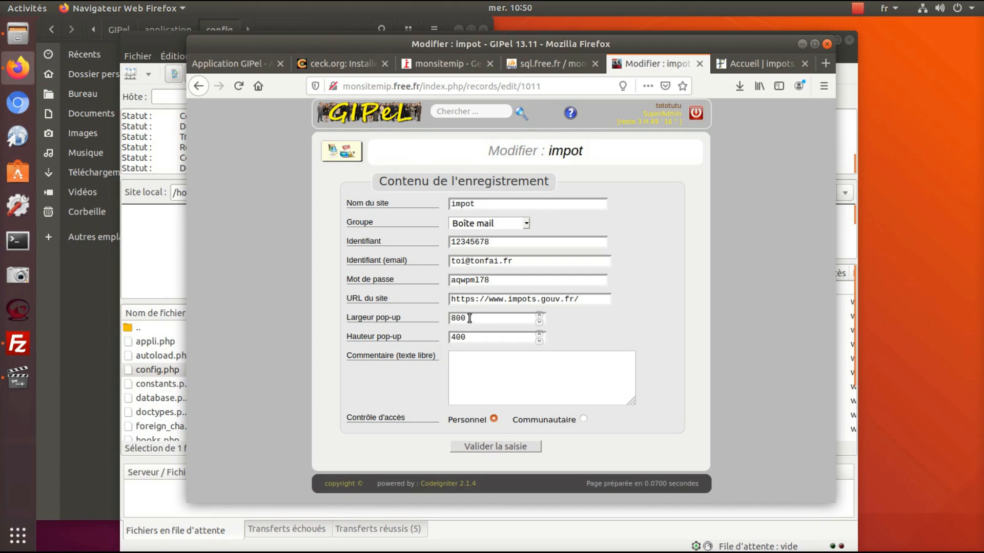
drag(466, 317, 440, 341)
click(481, 361)
click(353, 158)
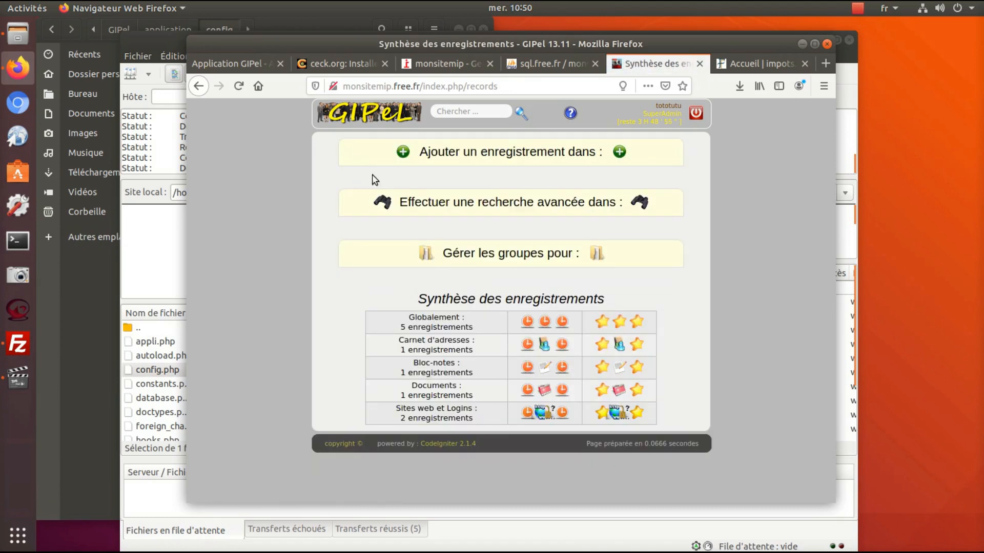
- Expand and collapse the 'Effectuer une recherche avancée' module list, then go back to the GIPeL home page
click(514, 206)
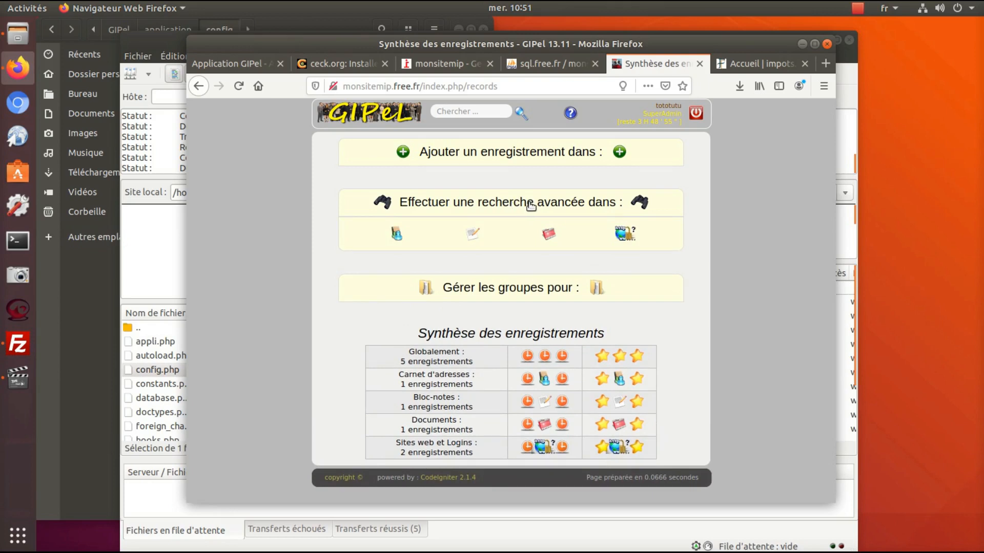
click(531, 206)
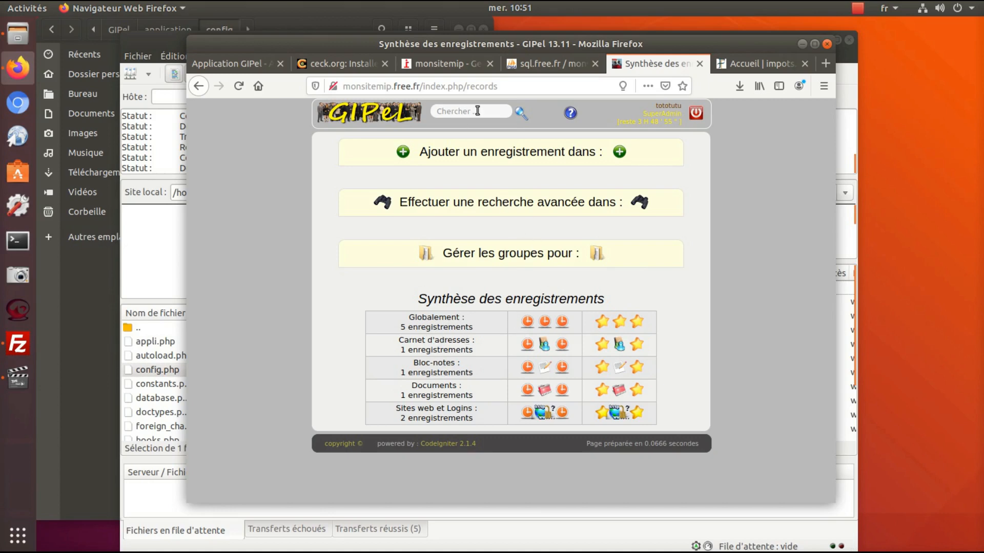
click(398, 117)
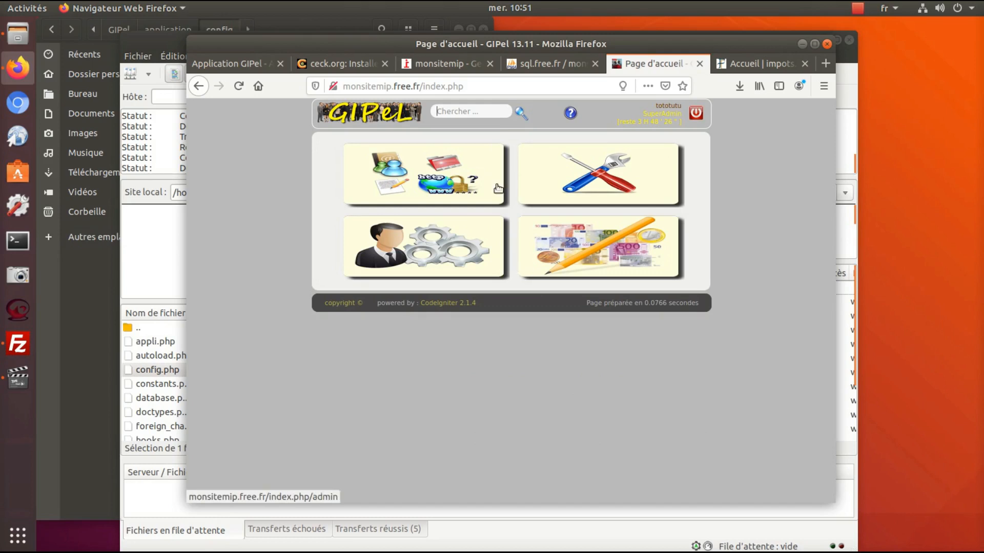
- Quick-search the records for 'mar', returning the single artist contact
click(489, 110)
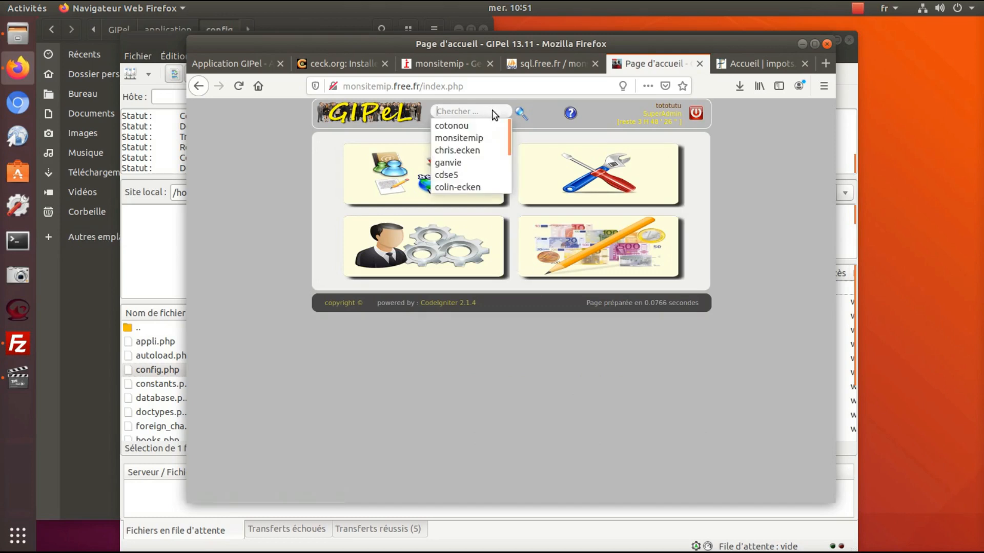
click(494, 112)
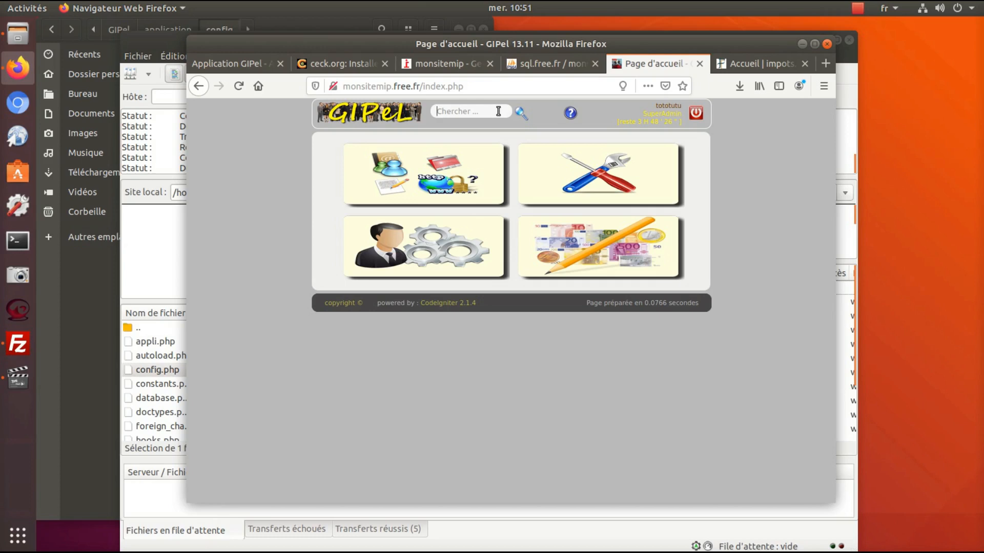
text(mar)
click(519, 114)
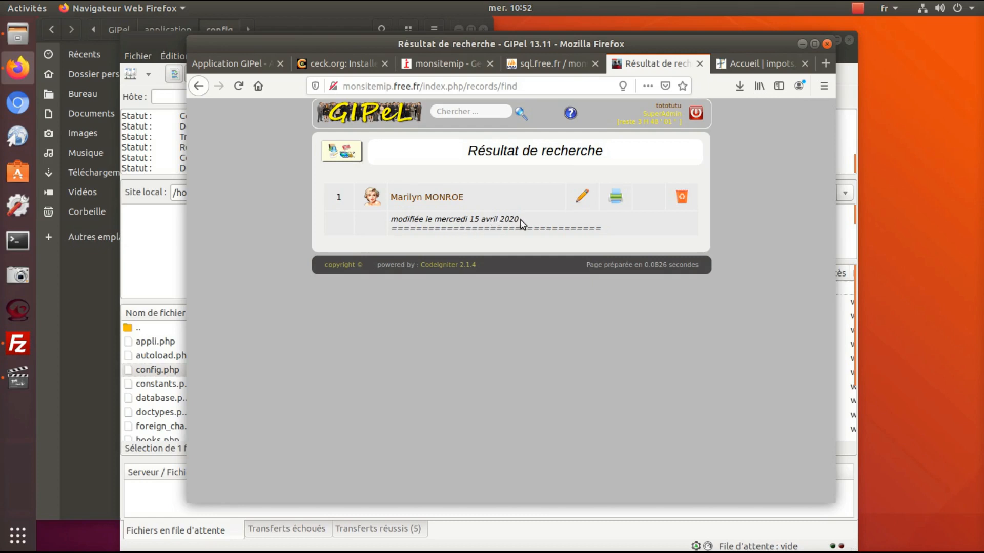
- Open the artist contact from the results and show its extra details, including popularity 45
click(442, 198)
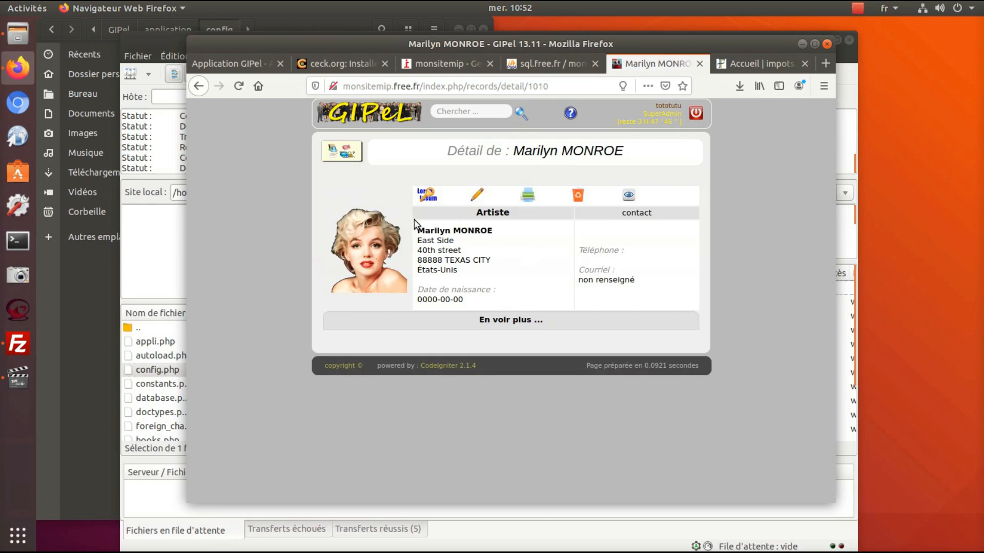
click(484, 322)
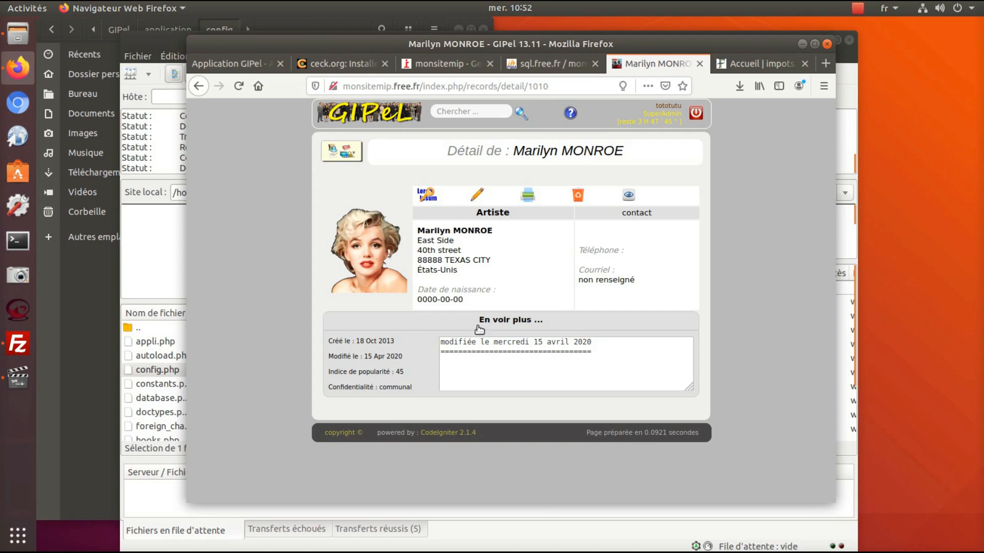
- View the artist record's change history, cancel its deletion, and return to the home page
click(629, 196)
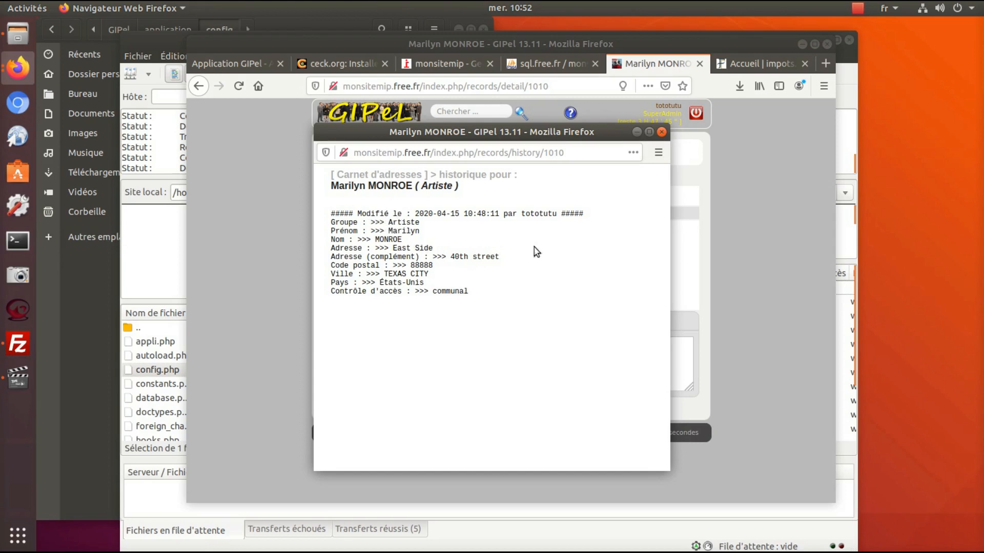
click(662, 132)
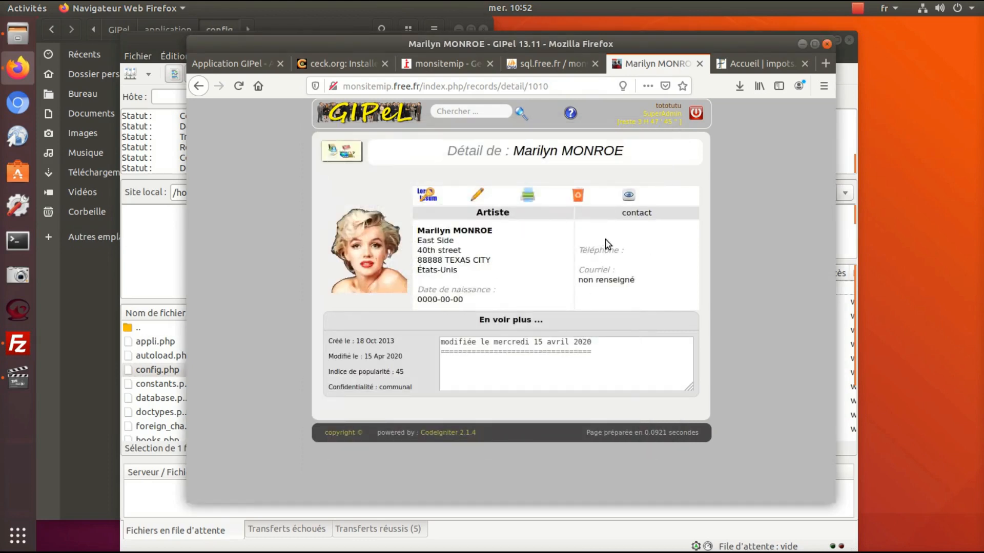
click(578, 196)
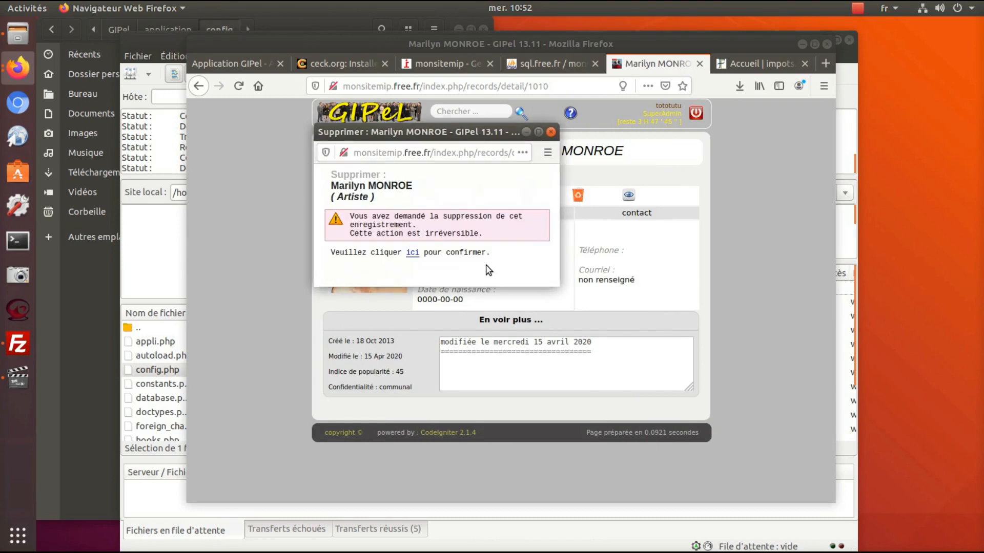
drag(504, 131, 651, 194)
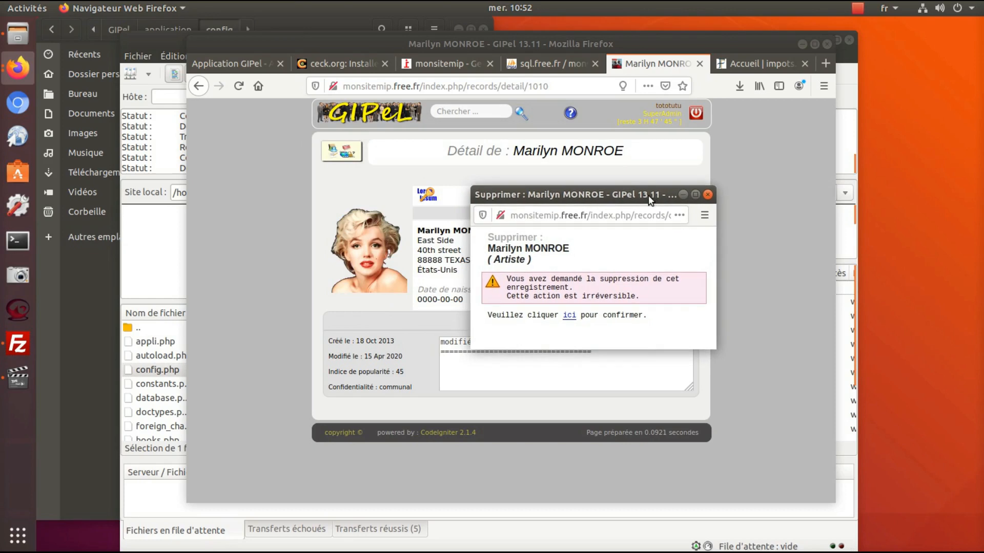
click(709, 195)
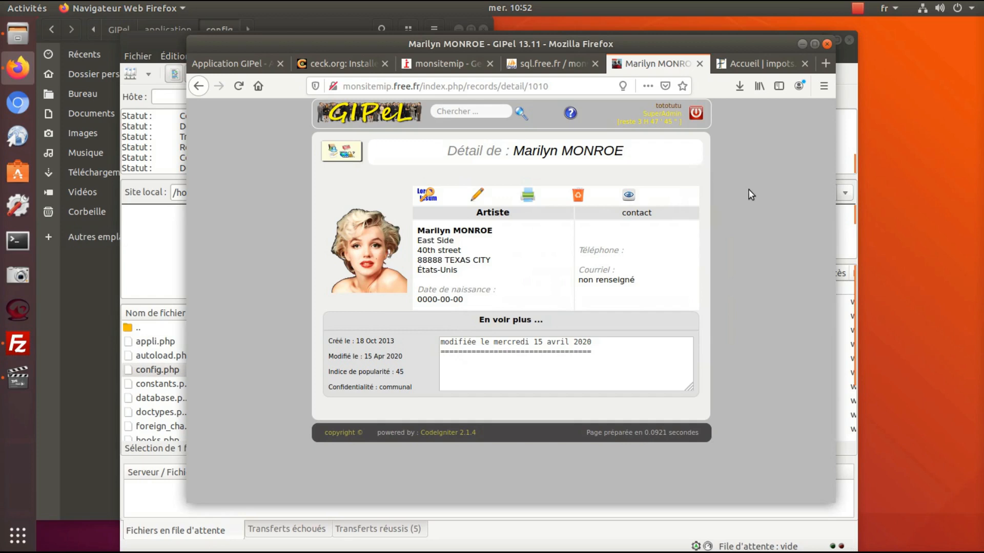
click(367, 111)
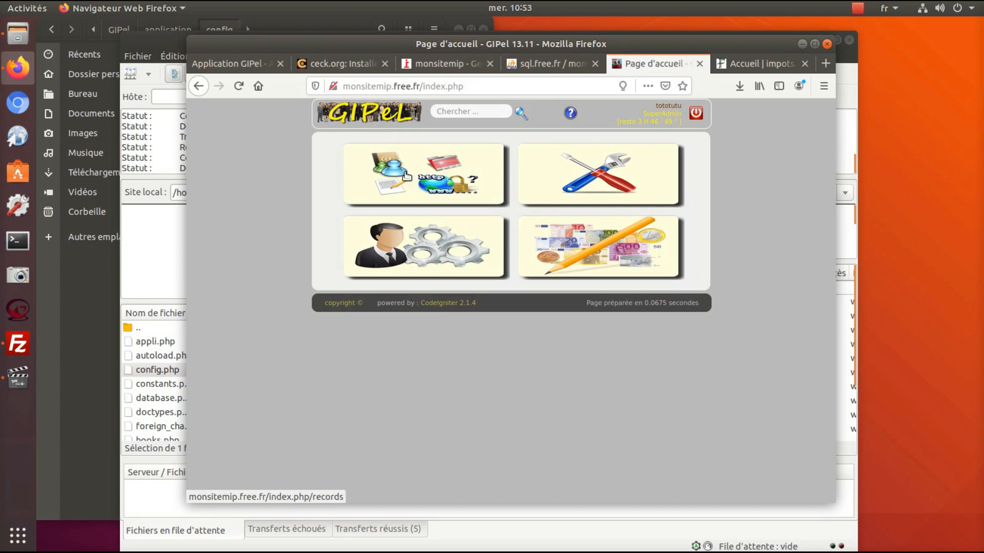
- Open the calendar from Section Divers, advance it to Juillet 2020, and return to Section Divers
click(589, 178)
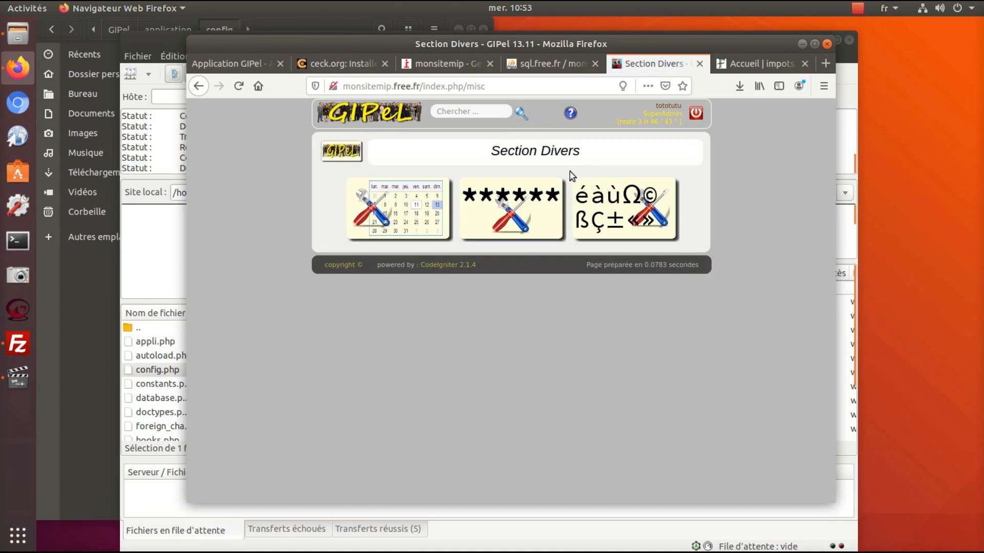
click(439, 208)
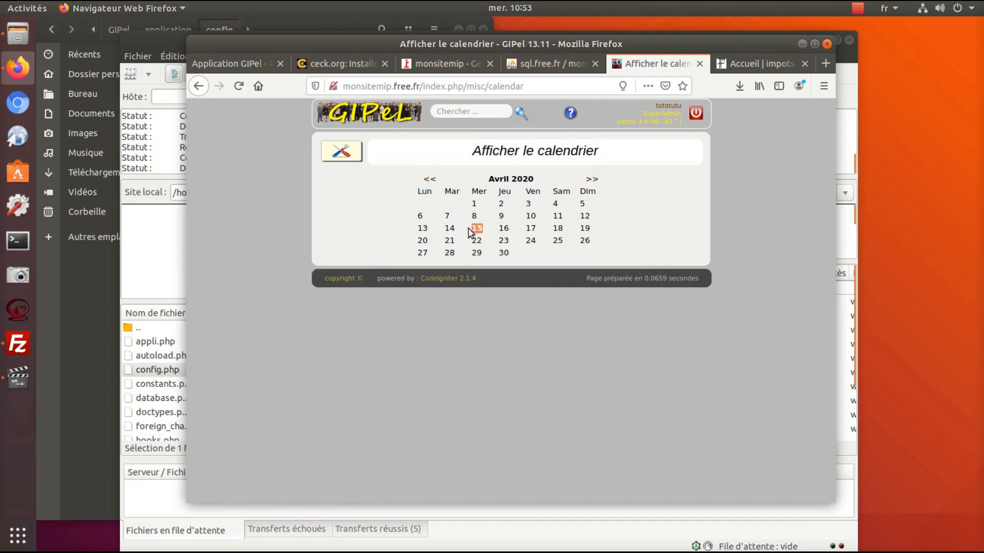
click(592, 179)
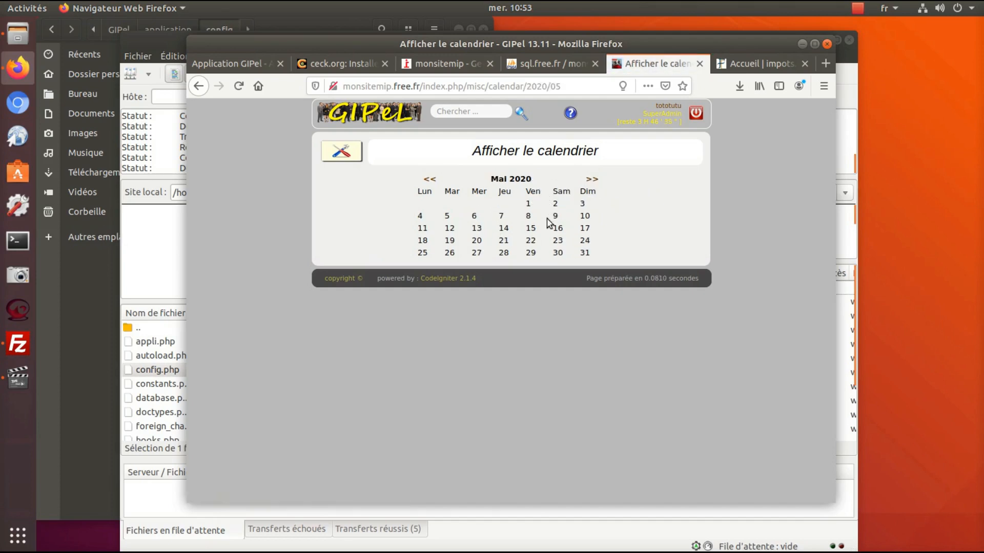
click(592, 180)
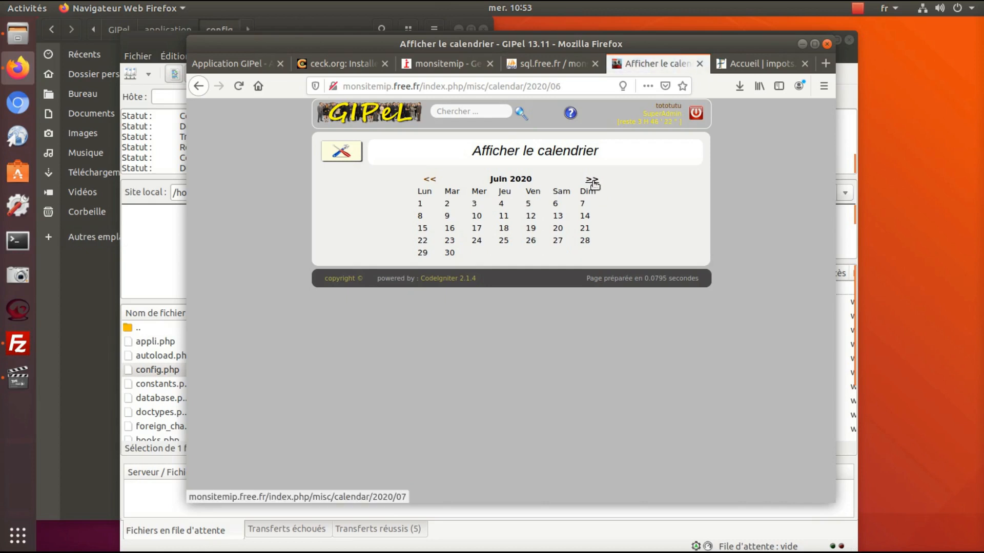
click(592, 181)
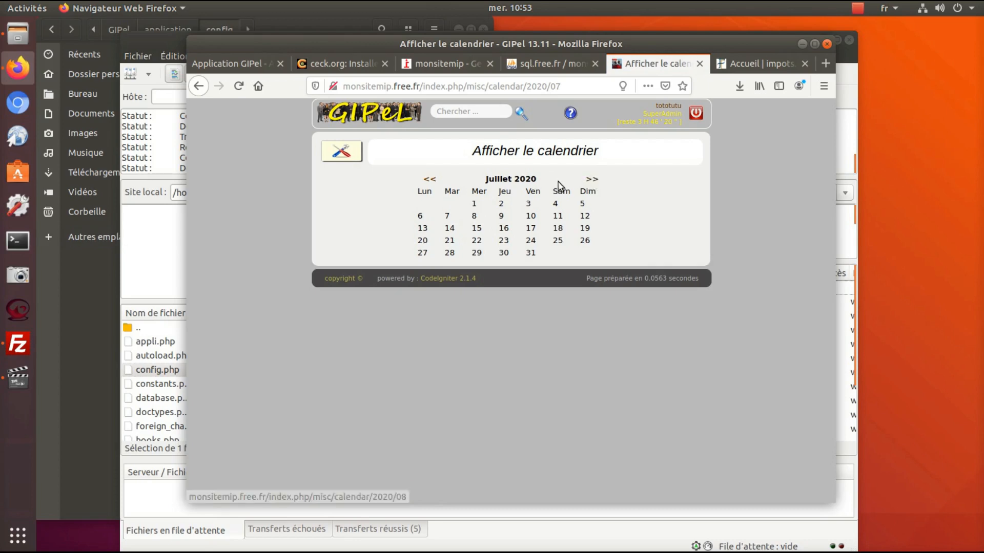
click(342, 150)
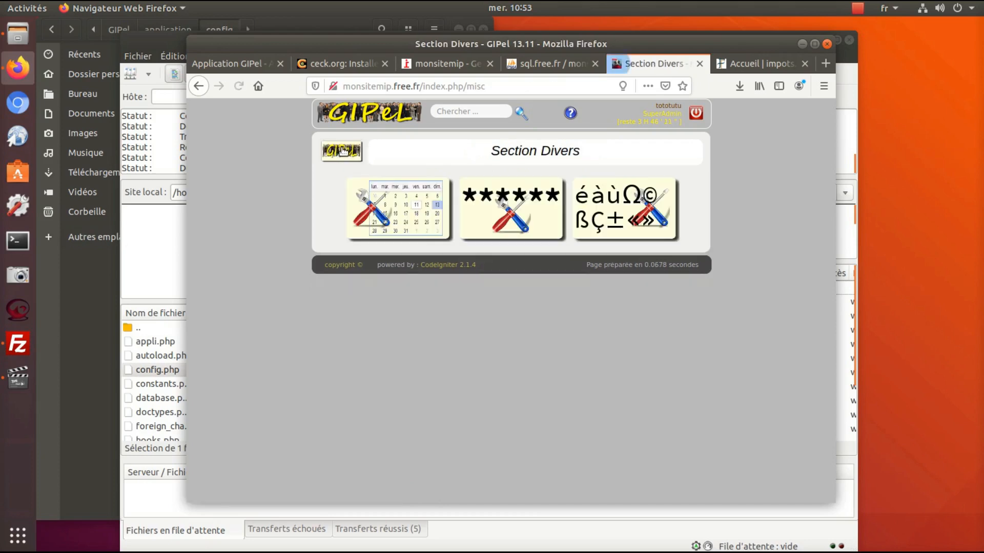
- Generate a random password with its md5 hash, then view the special-characters HTML entity table
click(511, 206)
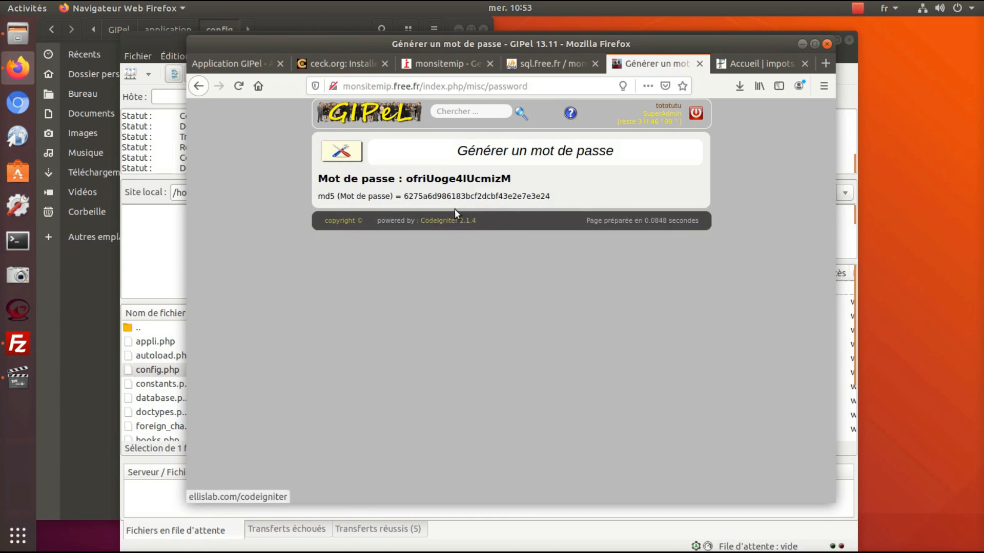
click(342, 151)
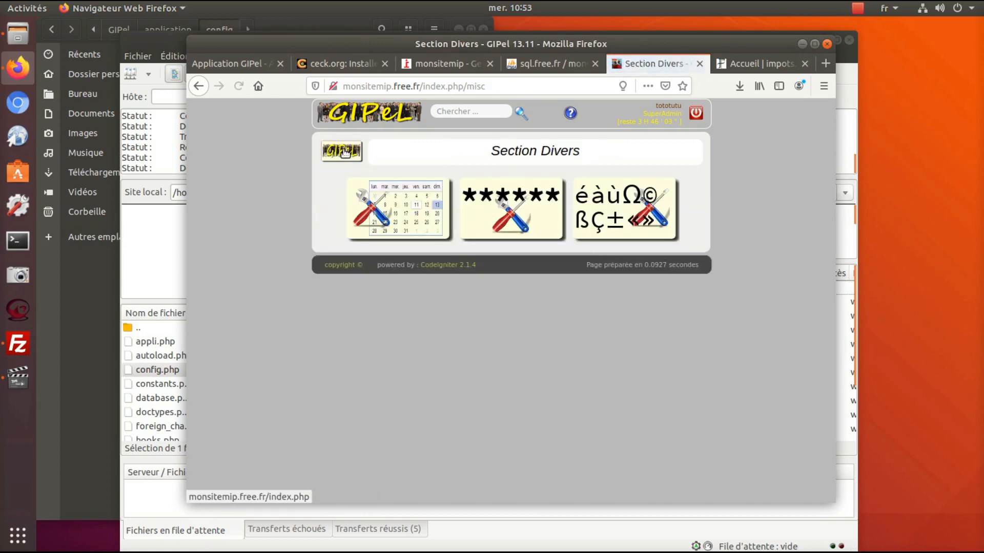
click(630, 214)
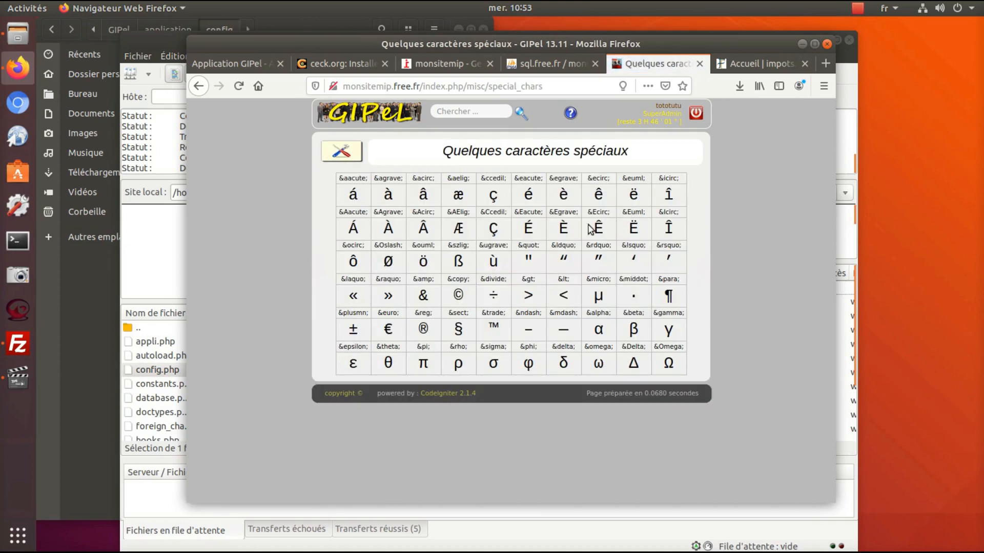
drag(579, 181, 551, 181)
click(574, 193)
click(343, 152)
- Go from the home page to Section Administration and open the Créer un compte form
click(344, 153)
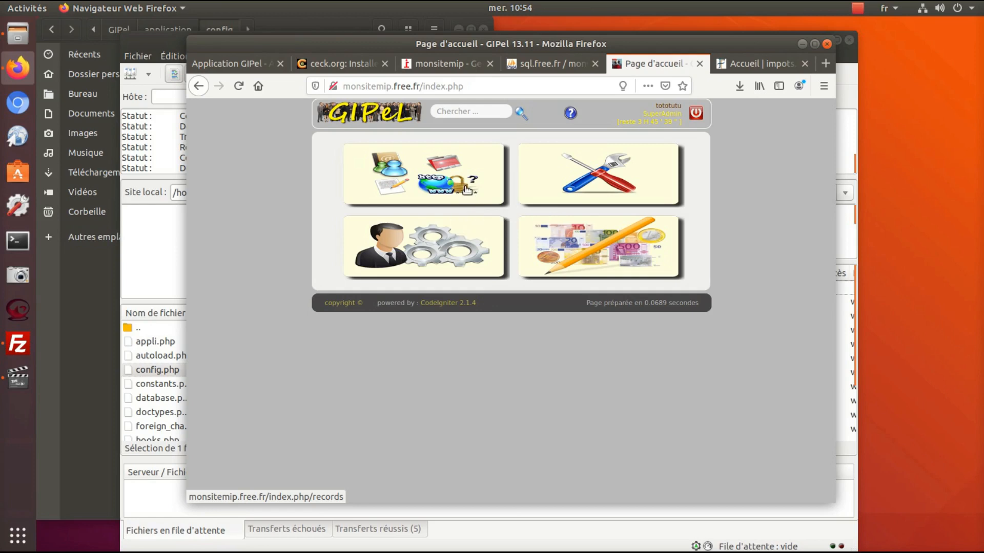
click(406, 249)
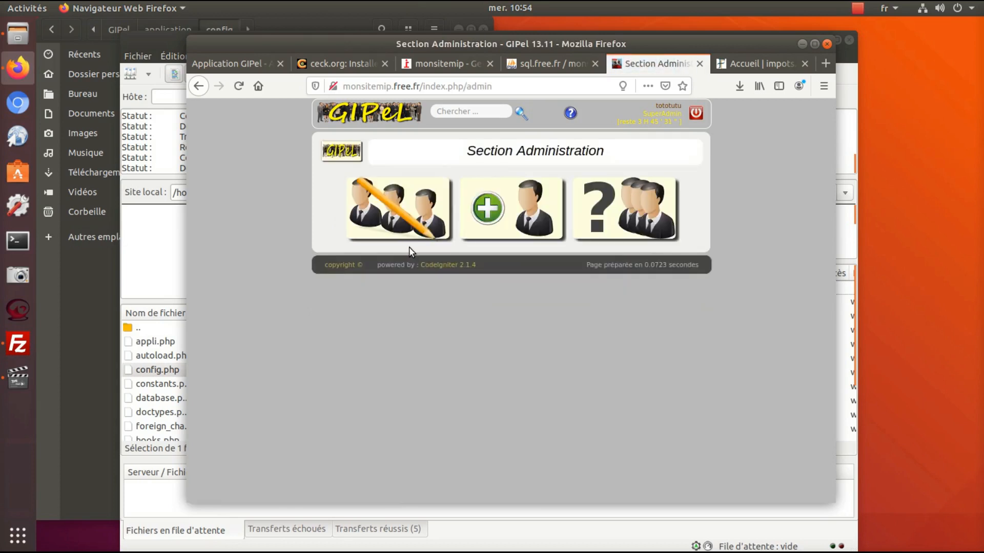
click(344, 151)
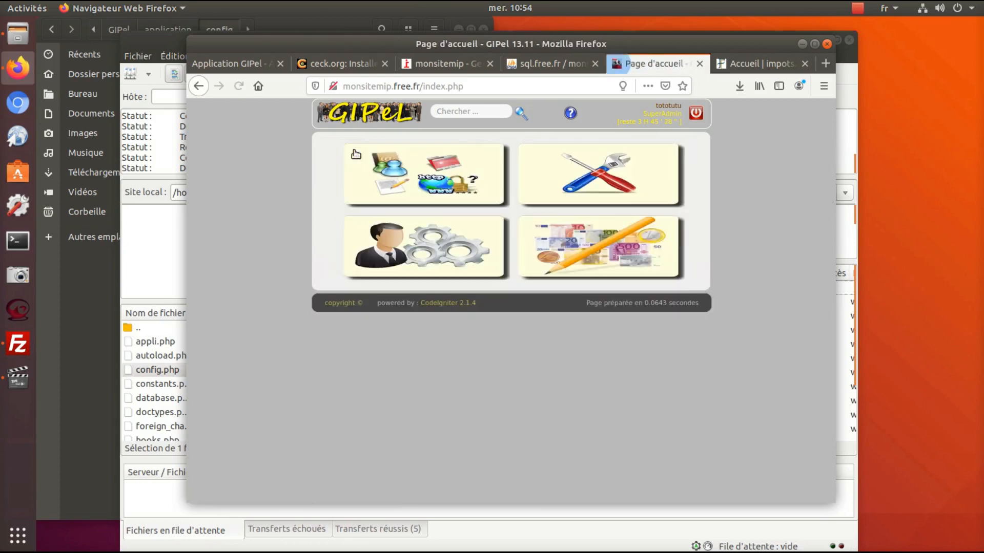
click(408, 256)
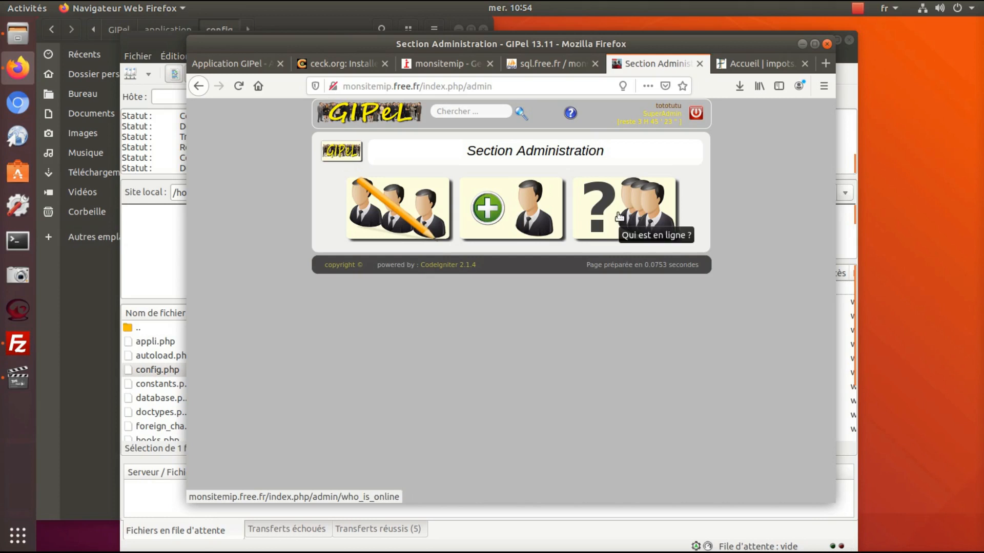
click(526, 223)
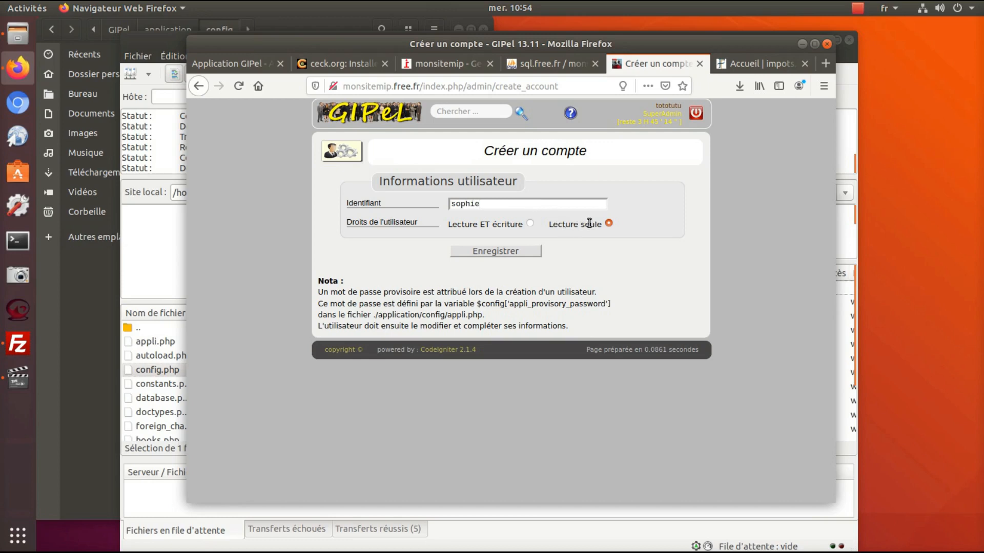
- Give the new account 'Lecture ET écriture' rights, save it, and return to Section Administration
click(530, 224)
click(498, 253)
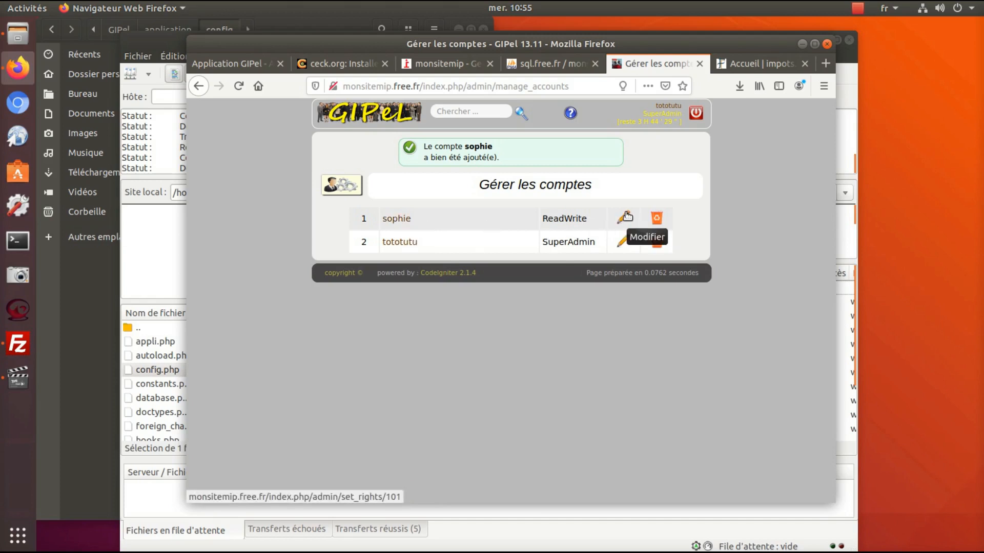
click(658, 219)
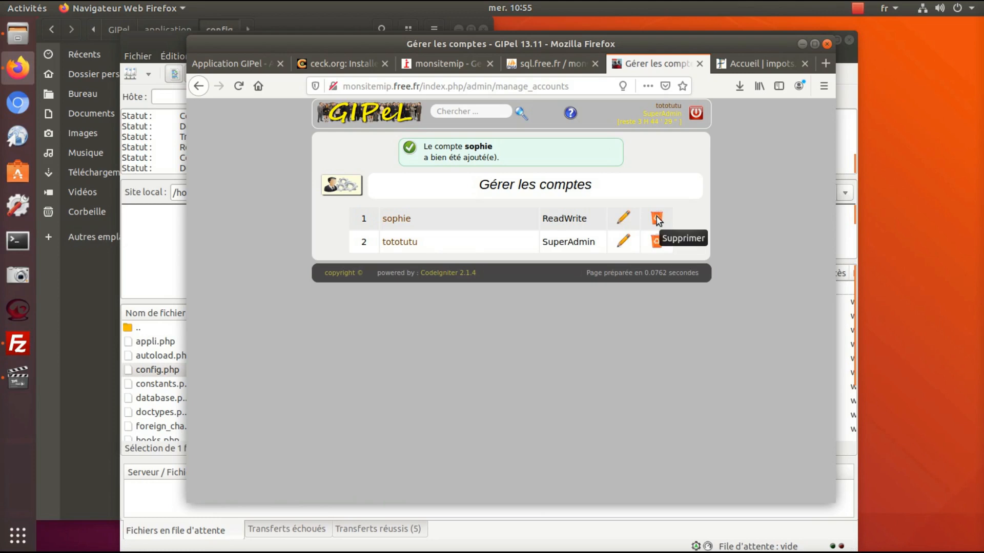
click(350, 195)
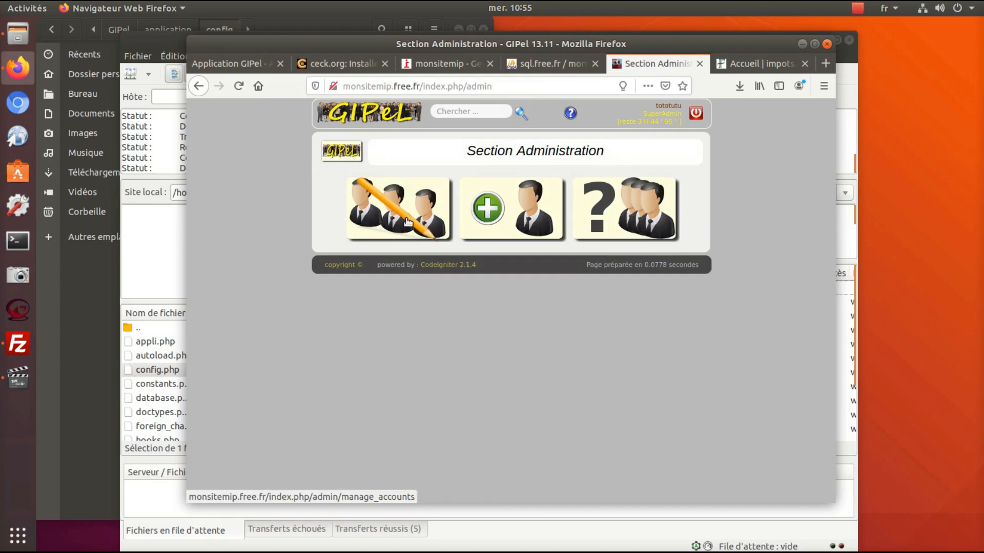
- Check which users are online, then visit the banking section and return to the home page
click(611, 204)
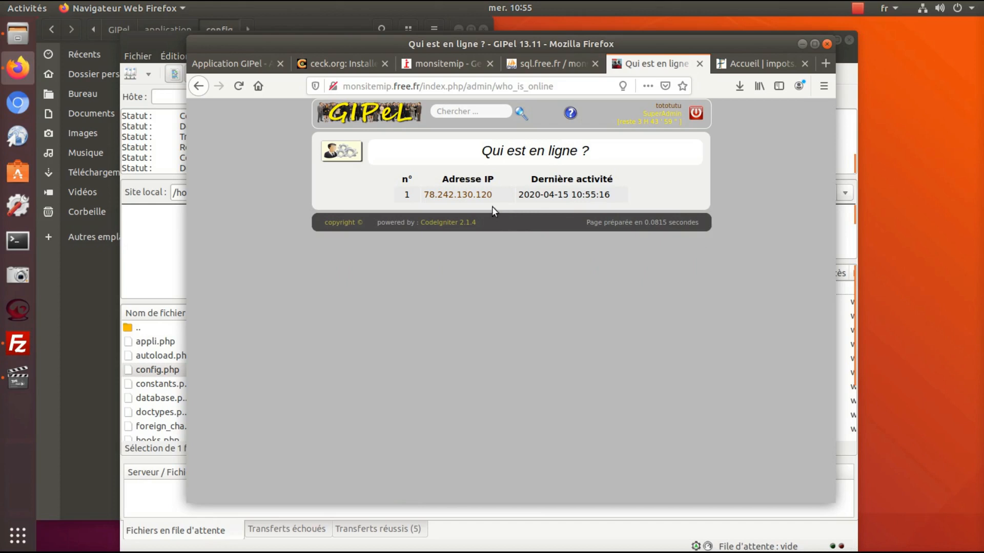
click(352, 160)
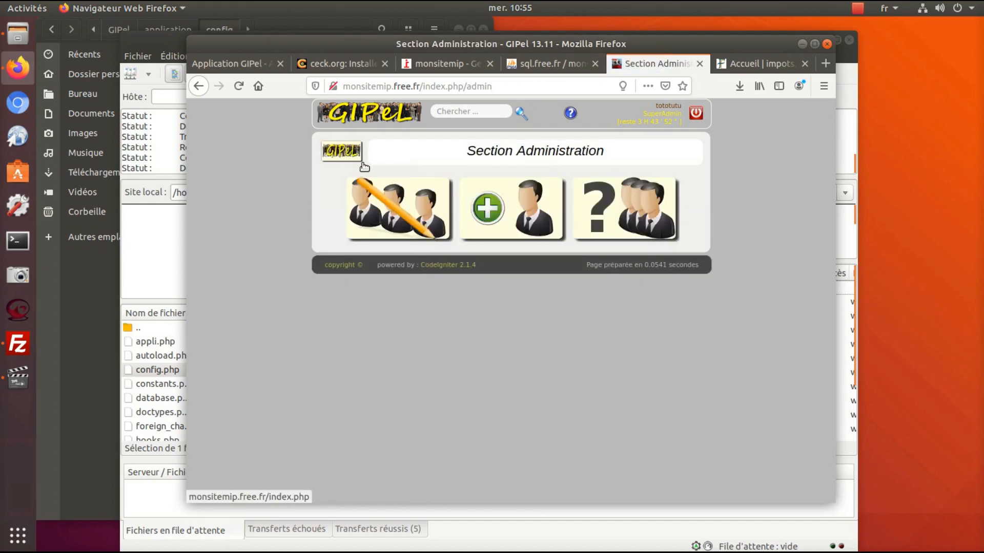
click(359, 115)
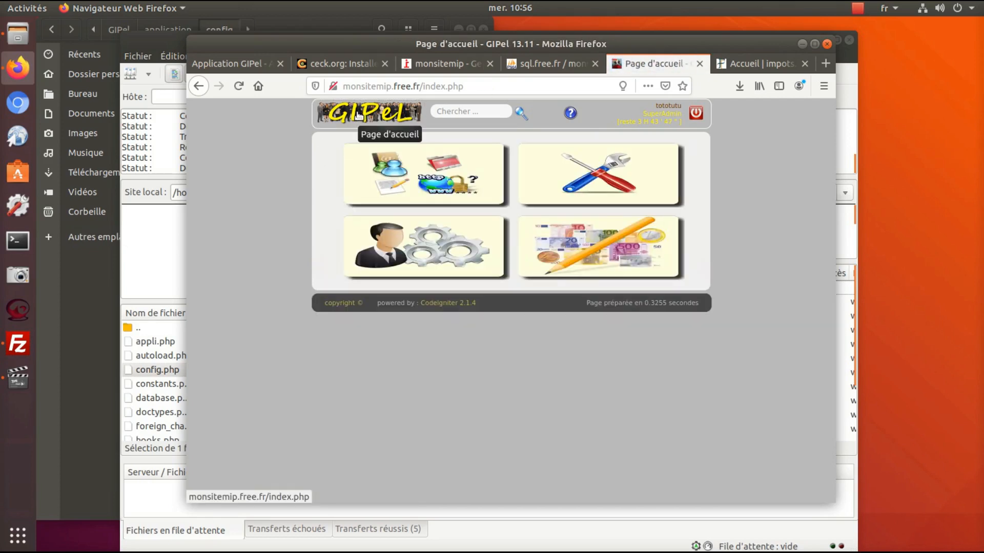
click(588, 246)
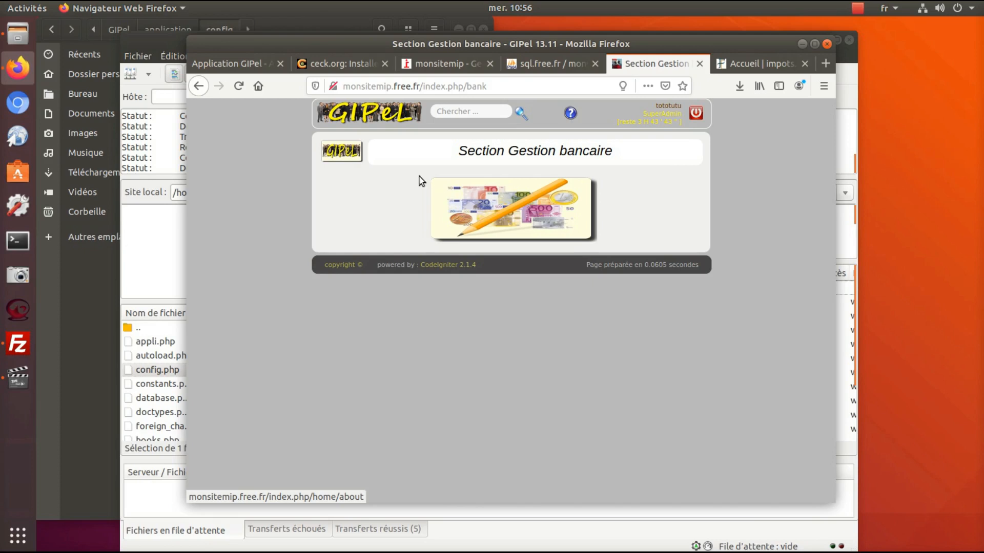
click(342, 155)
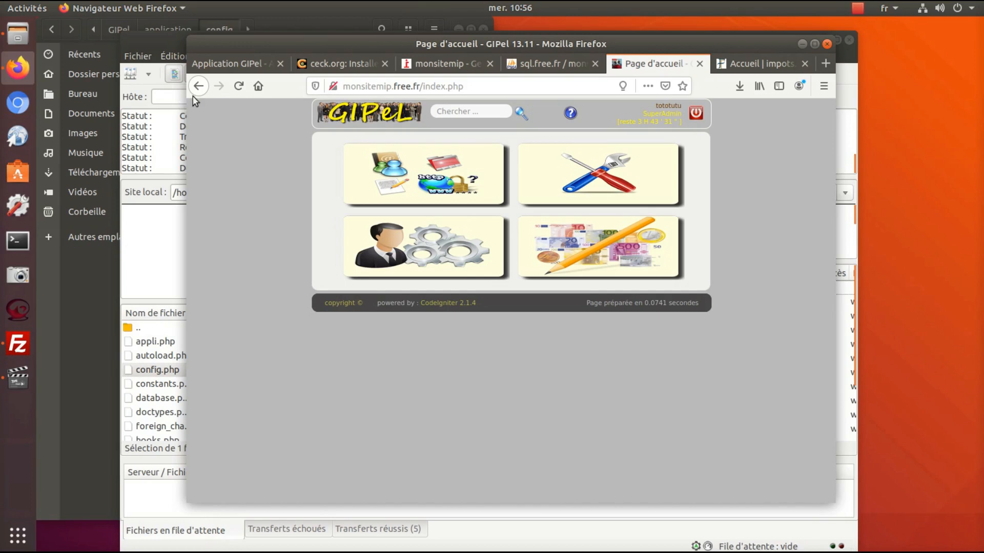
- From the Application GIPel tab, open the i17 CONTACT page and bring its contact form into view
click(251, 66)
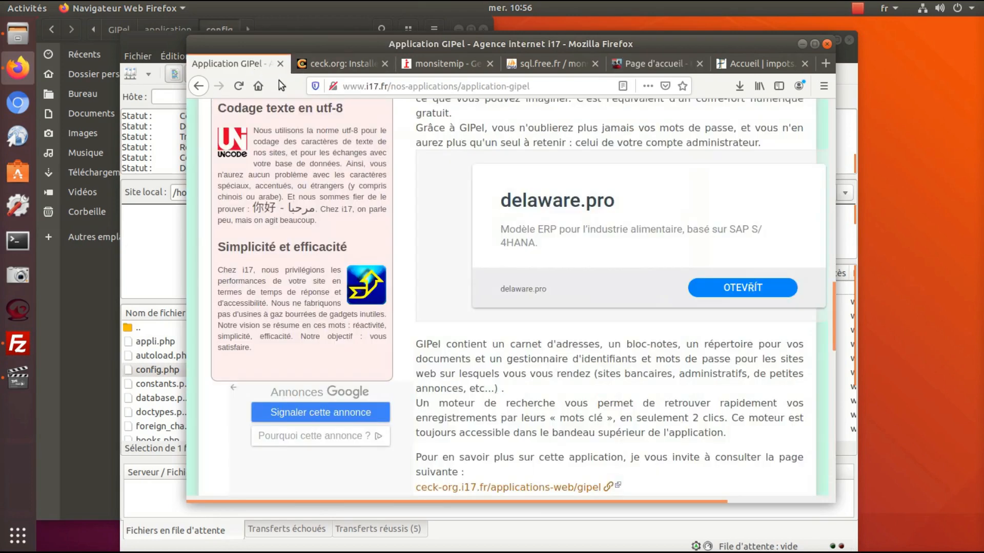
scroll(826, 156, up, 15)
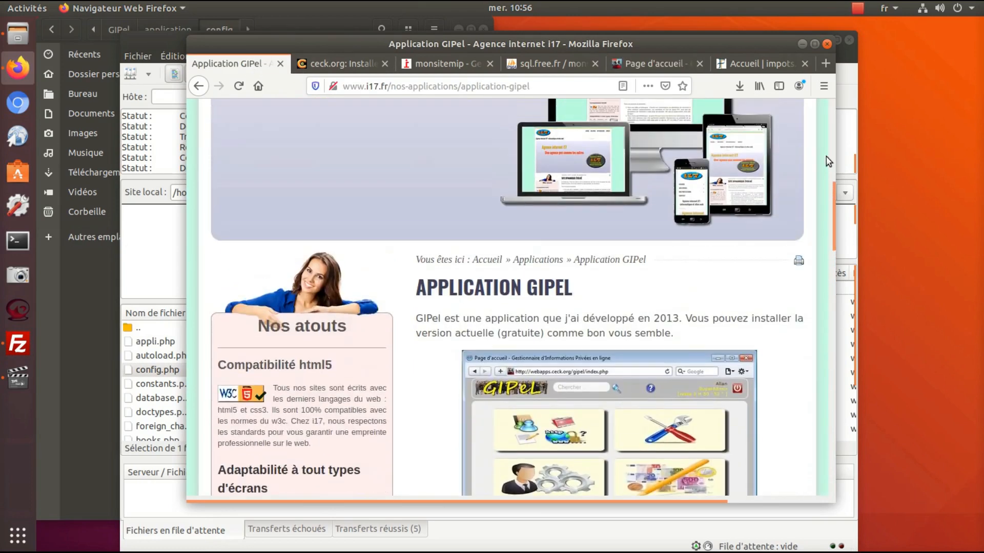
drag(832, 202, 836, 109)
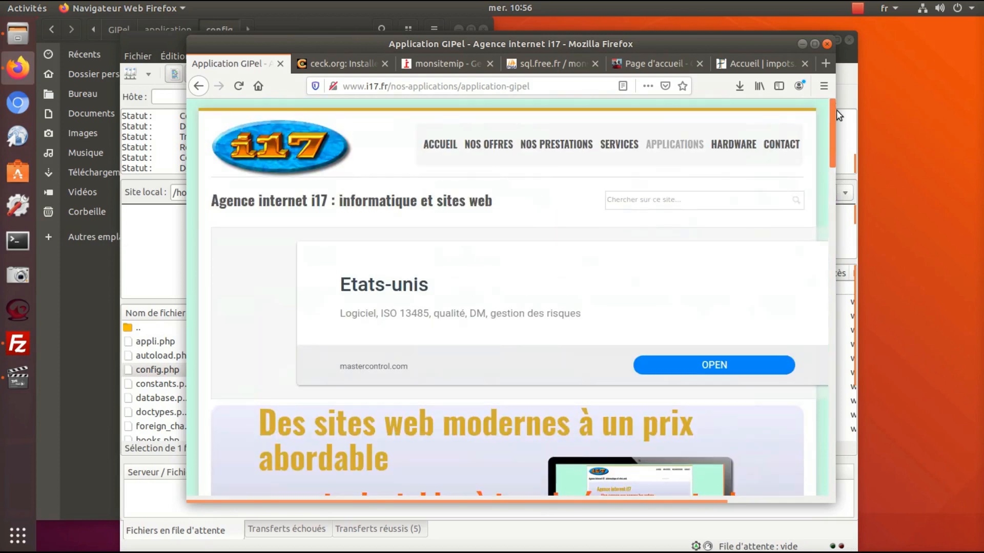
click(792, 148)
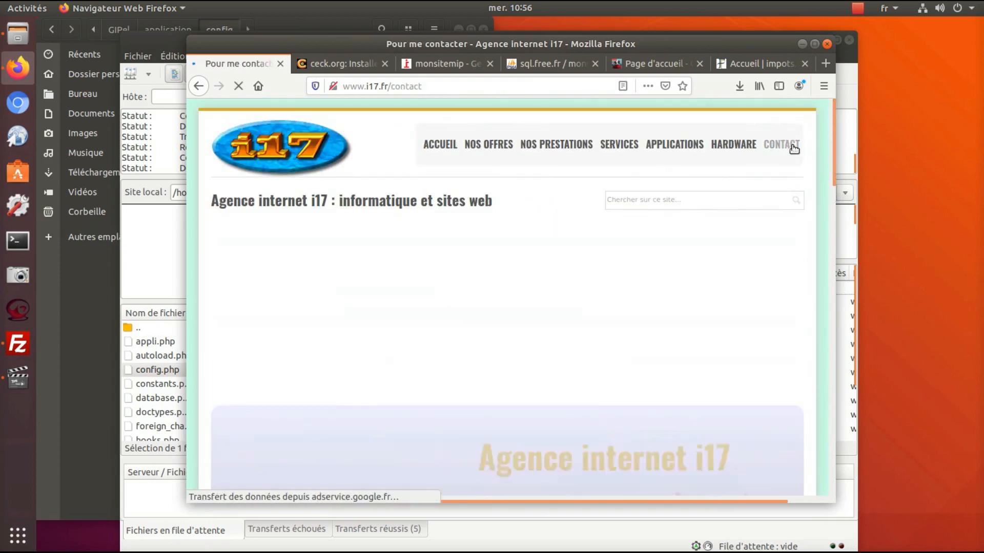
scroll(674, 223, down, 10)
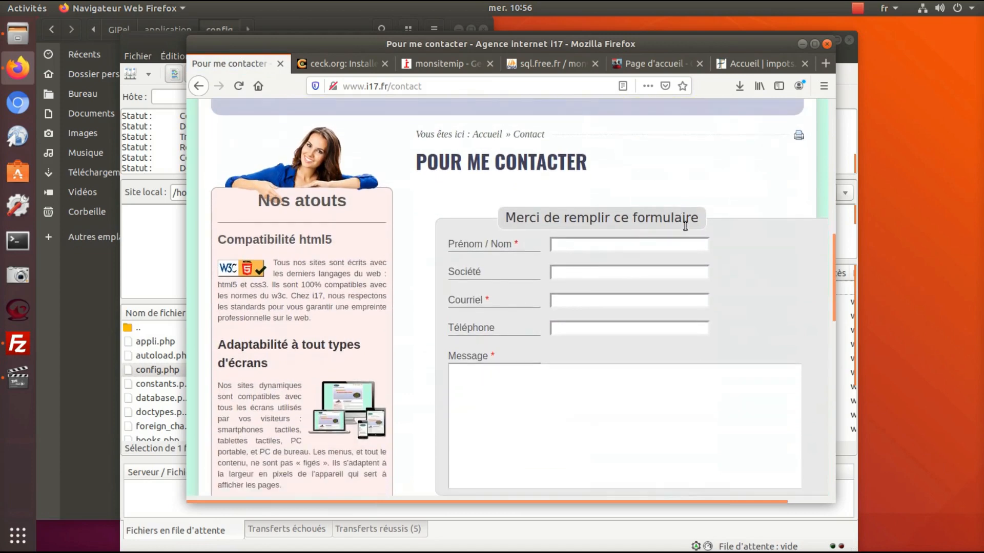
scroll(685, 226, down, 2)
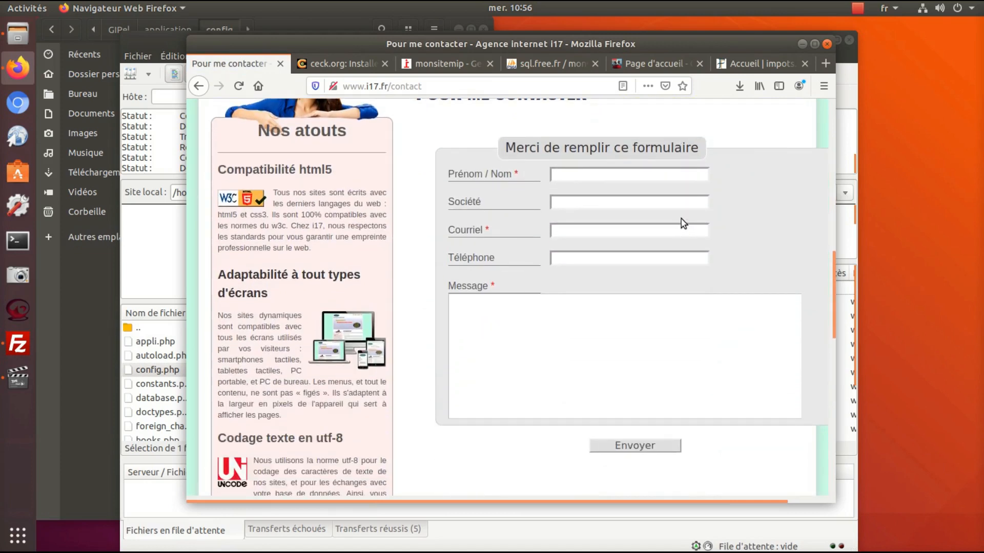
scroll(681, 221, down, 1)
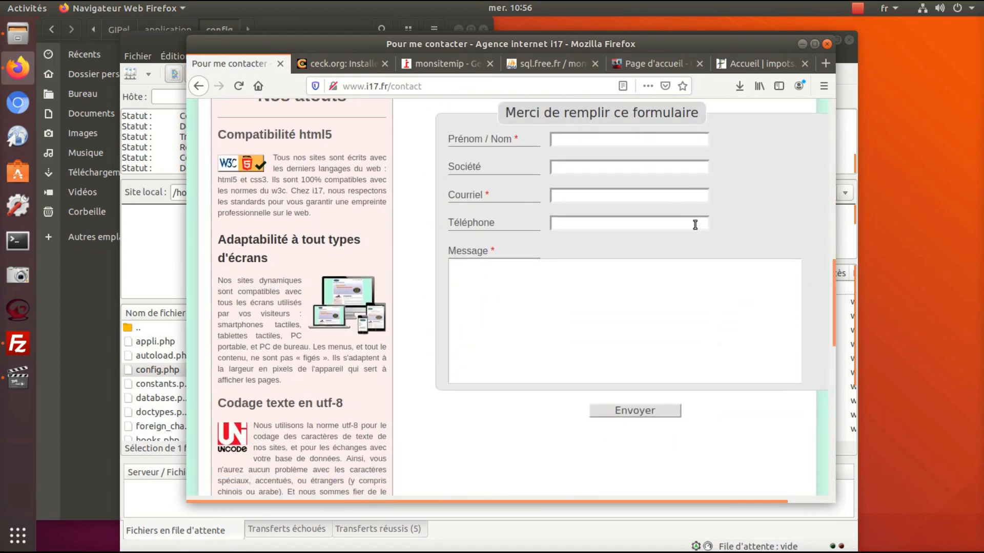